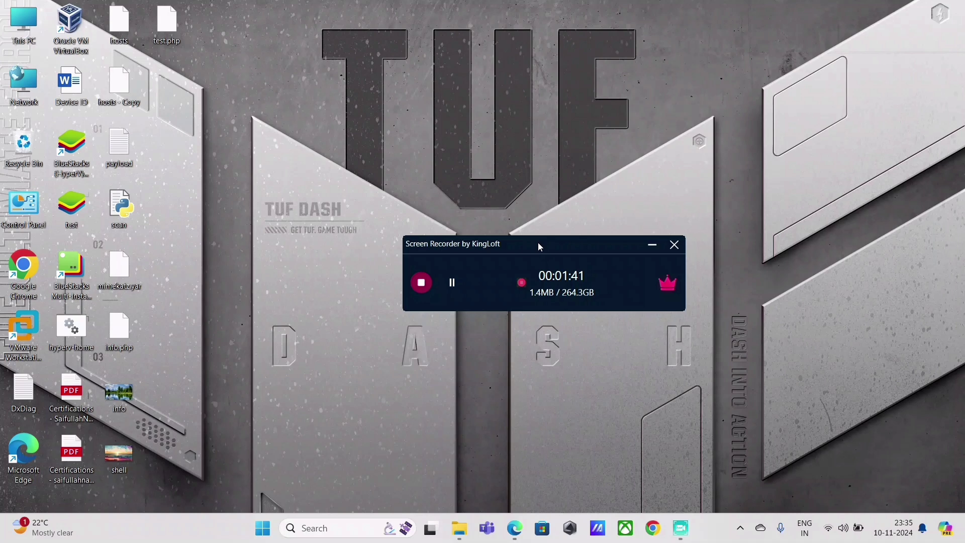
{"action": "left_click_drag", "start_coordinate": [538, 243], "coordinate": [605, 243]}
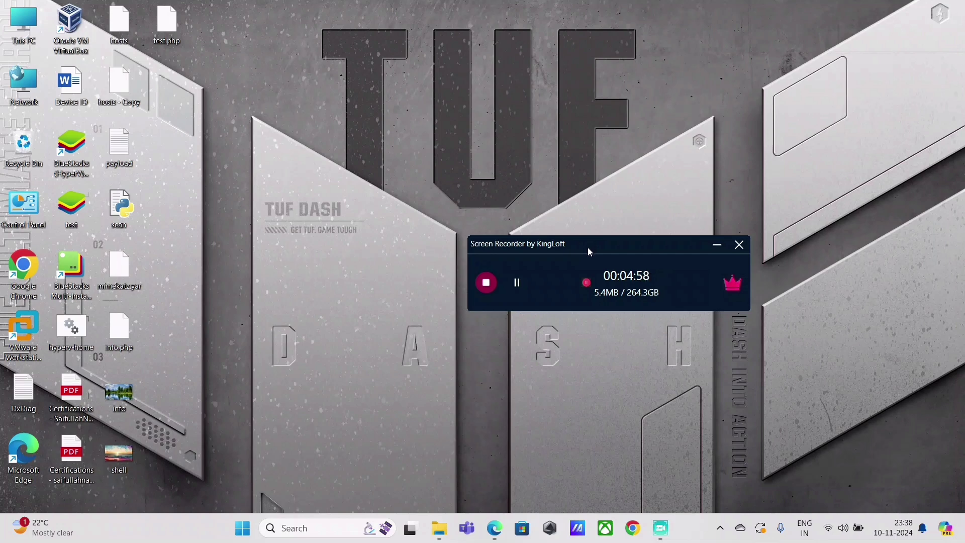
{"action": "left_click", "coordinate": [844, 528]}
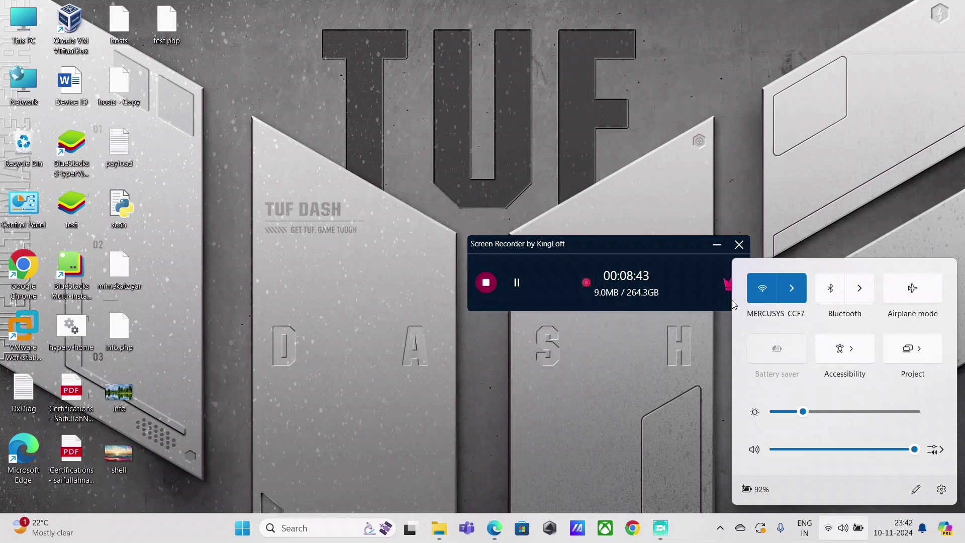
{"action": "left_click", "coordinate": [544, 161]}
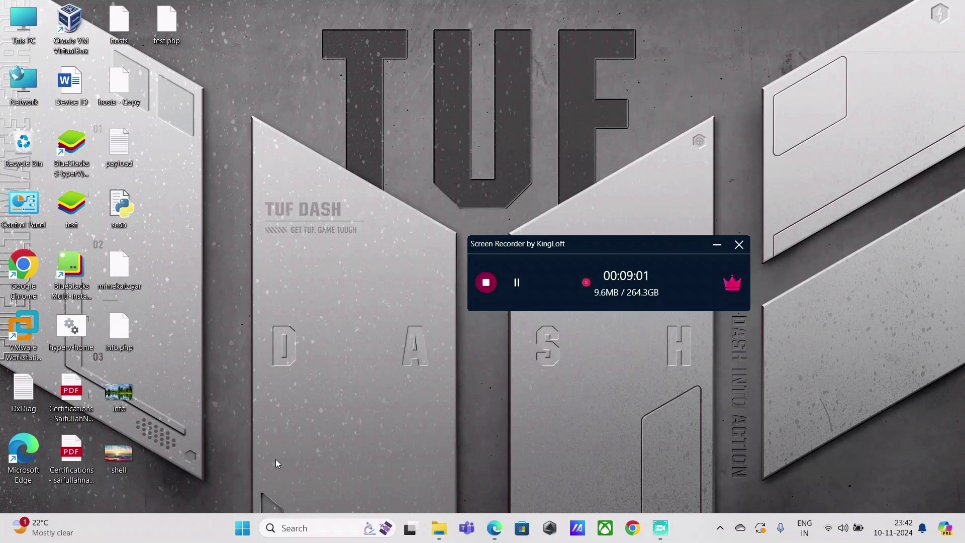
Launch Word and open the Macro Settings of its Trust Center from Word Options.
{"action": "key", "text": "super"}
{"action": "type", "text": "o"}
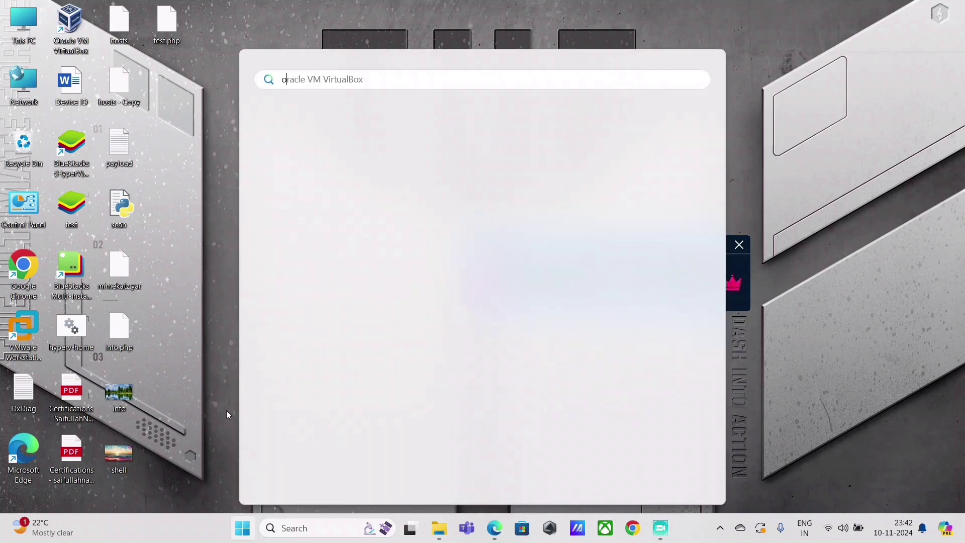
{"action": "key", "text": "BackSpace"}
{"action": "type", "text": "word"}
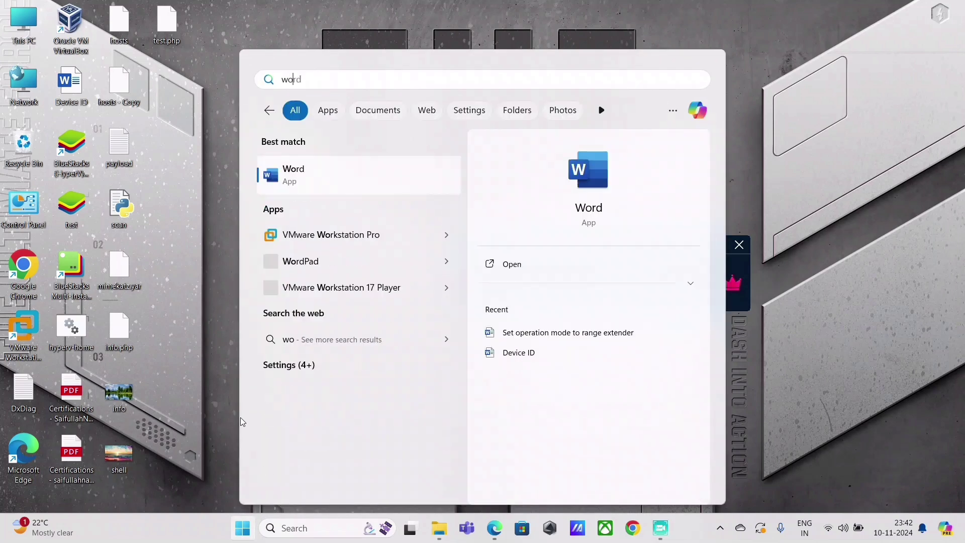
{"action": "left_click", "coordinate": [286, 189]}
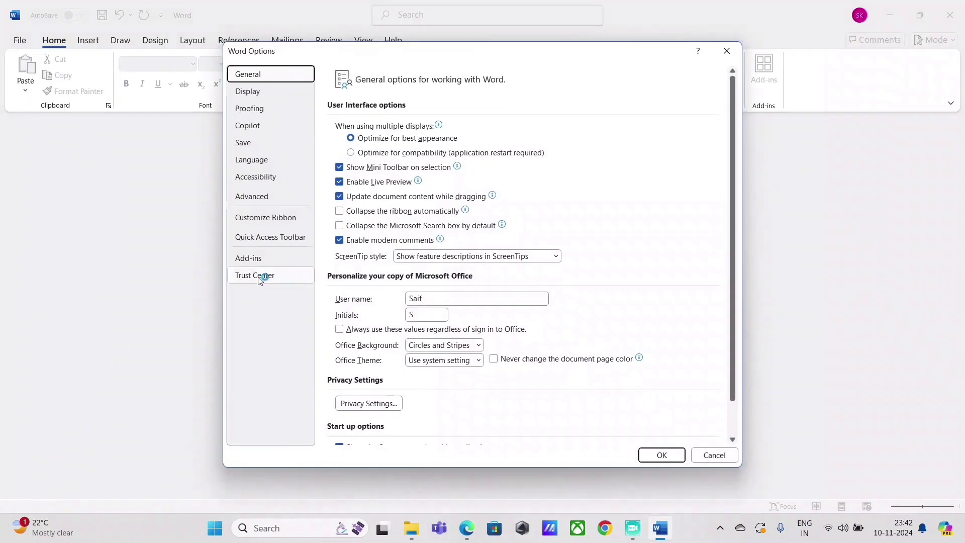
{"action": "left_click", "coordinate": [260, 276]}
{"action": "left_click", "coordinate": [666, 201]}
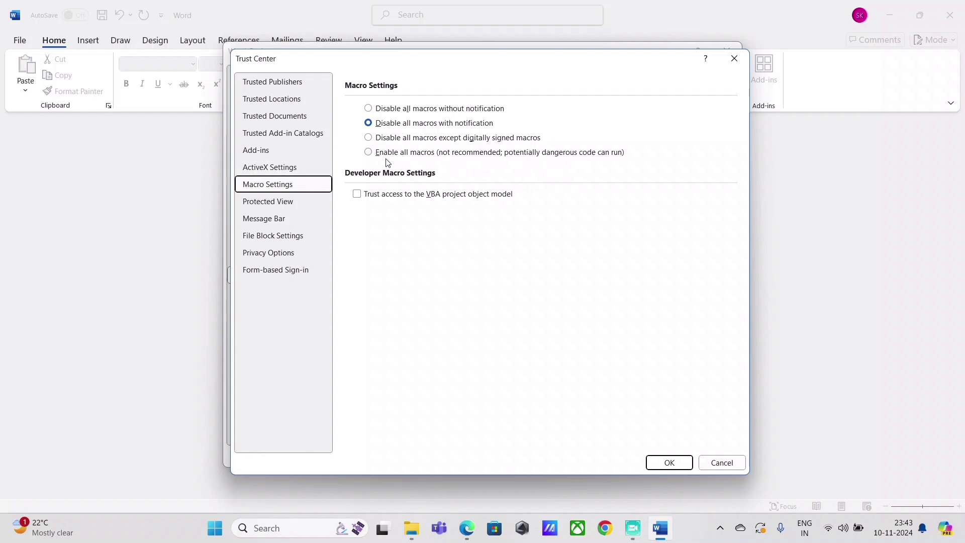
Review Word's macro options, leave Disable all macros with notification selected, and close the options dialogs.
{"action": "key", "text": "Tab"}
{"action": "key", "text": "Up"}
{"action": "key", "text": "Up"}
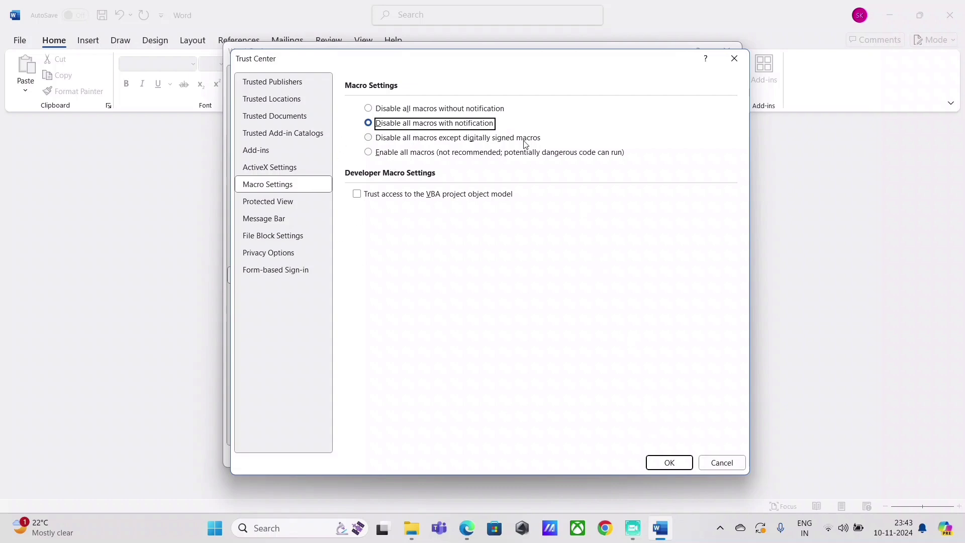
{"action": "left_click", "coordinate": [674, 460]}
{"action": "left_click", "coordinate": [706, 456]}
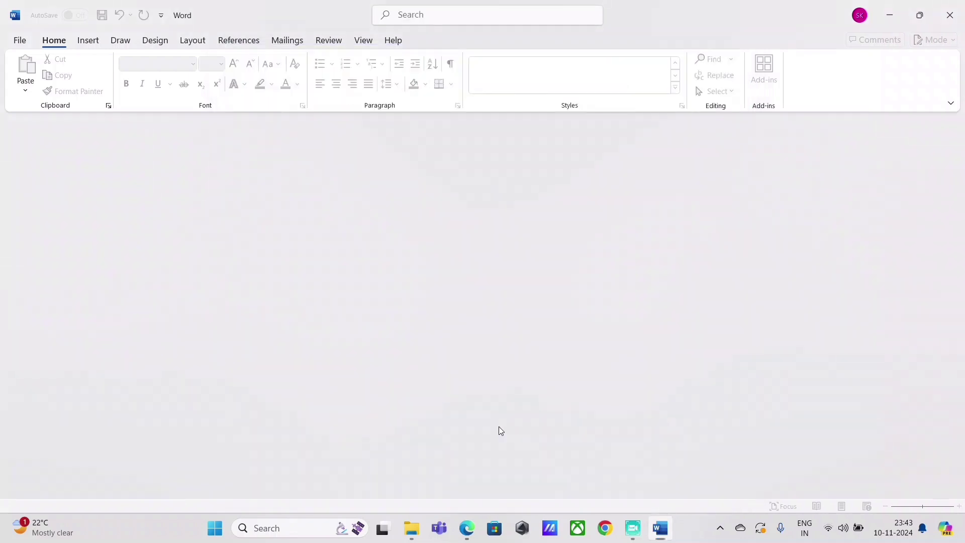
Launch Excel and open the Macro Settings of its Trust Center from Excel Options.
{"action": "key", "text": "super"}
{"action": "type", "text": "ec"}
{"action": "left_click", "coordinate": [331, 182]}
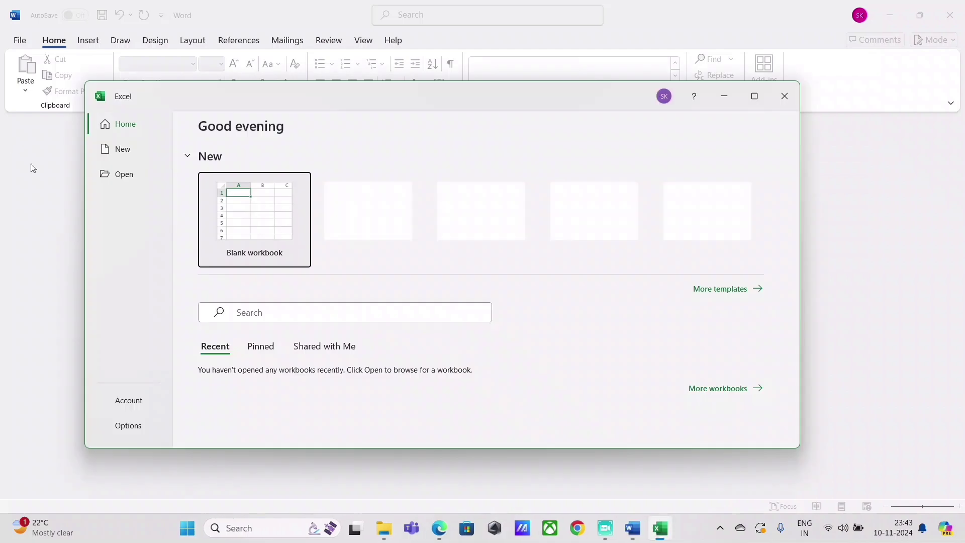
{"action": "left_click", "coordinate": [128, 425]}
{"action": "left_click", "coordinate": [215, 285]}
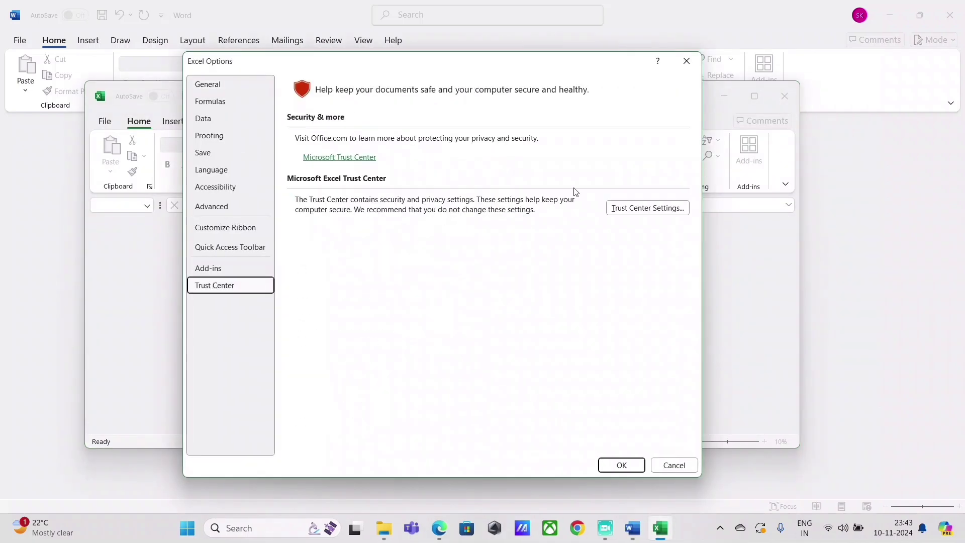
{"action": "left_click", "coordinate": [646, 207]}
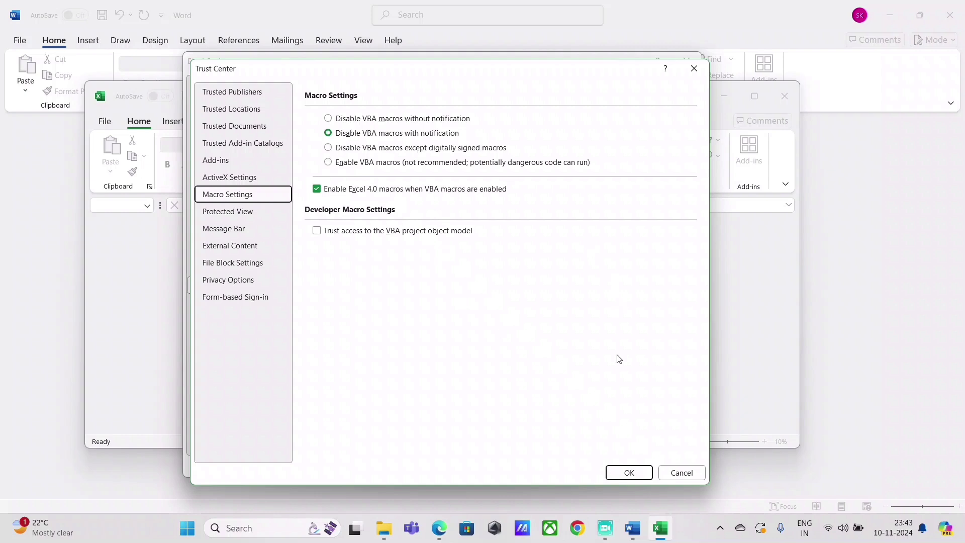
Try Excel's digitally signed, with-notification and without-notification VBA macro options, then discard the selection and close the options.
{"action": "left_click", "coordinate": [333, 149]}
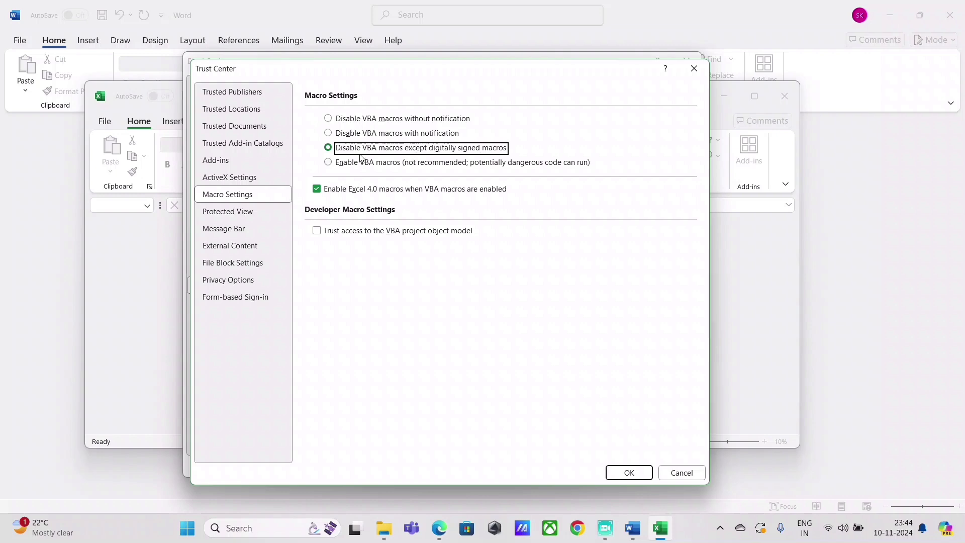
{"action": "left_click", "coordinate": [371, 137]}
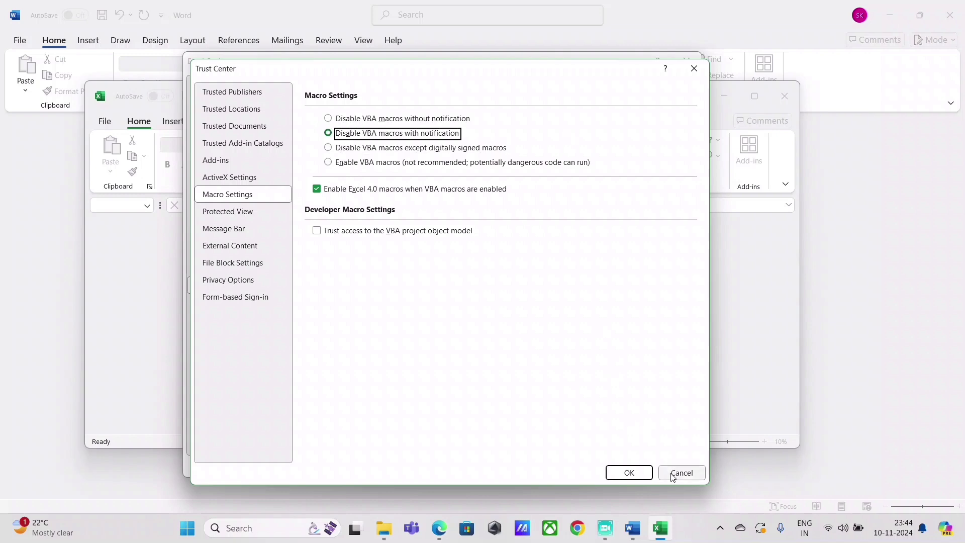
{"action": "left_click", "coordinate": [417, 120]}
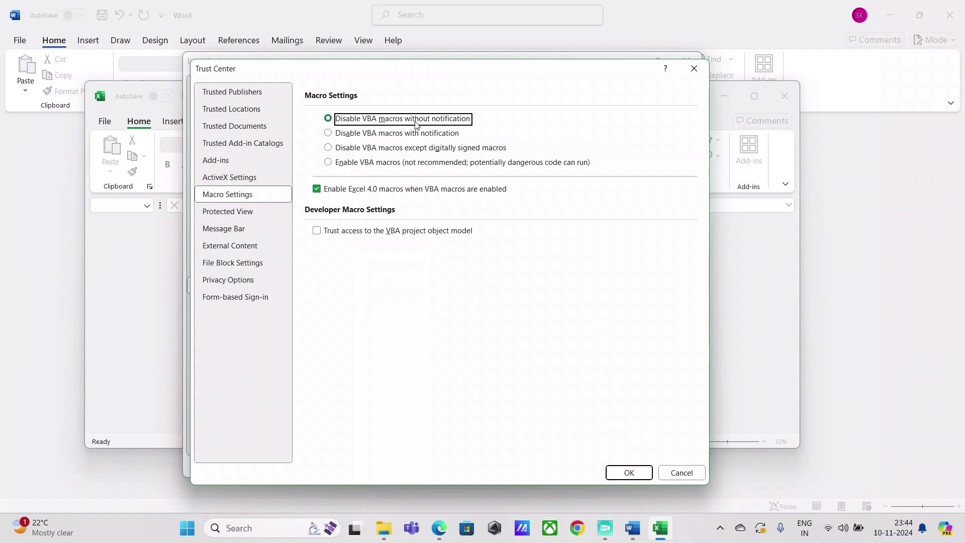
{"action": "left_click", "coordinate": [669, 476]}
{"action": "left_click", "coordinate": [663, 462]}
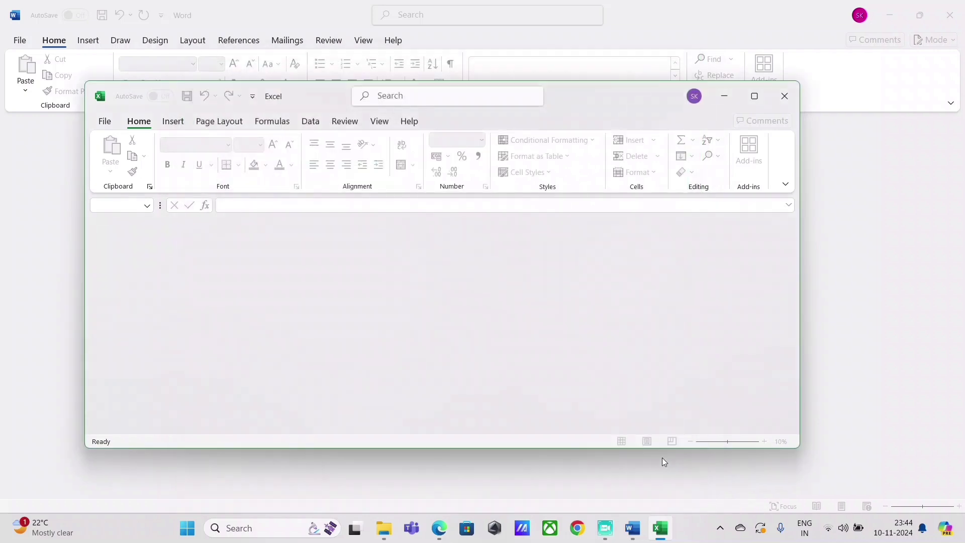
Launch PowerPoint and open the Macro Settings of its Trust Center from PowerPoint Options.
{"action": "key", "text": "super"}
{"action": "type", "text": "po"}
{"action": "left_click", "coordinate": [348, 237]}
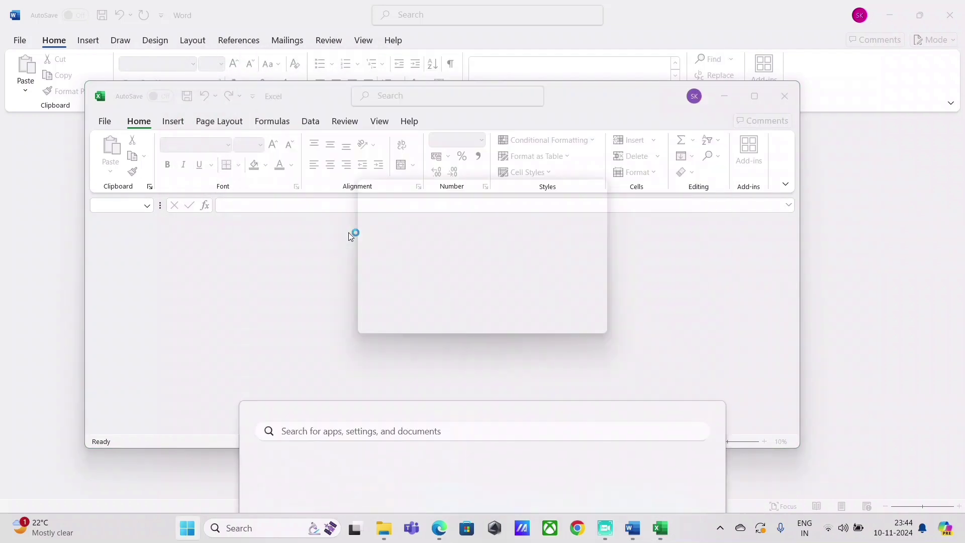
{"action": "left_click", "coordinate": [43, 490]}
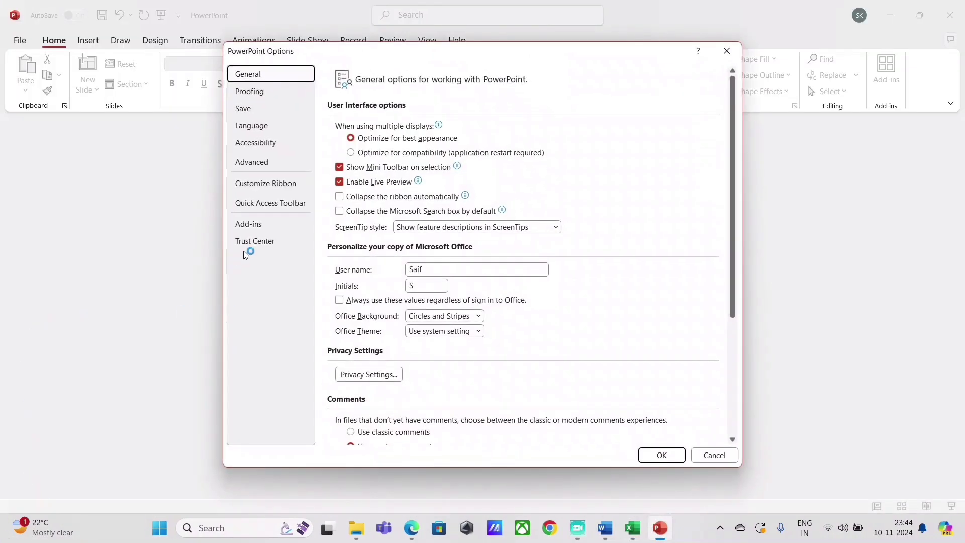
{"action": "left_click", "coordinate": [255, 241]}
{"action": "left_click", "coordinate": [688, 197]}
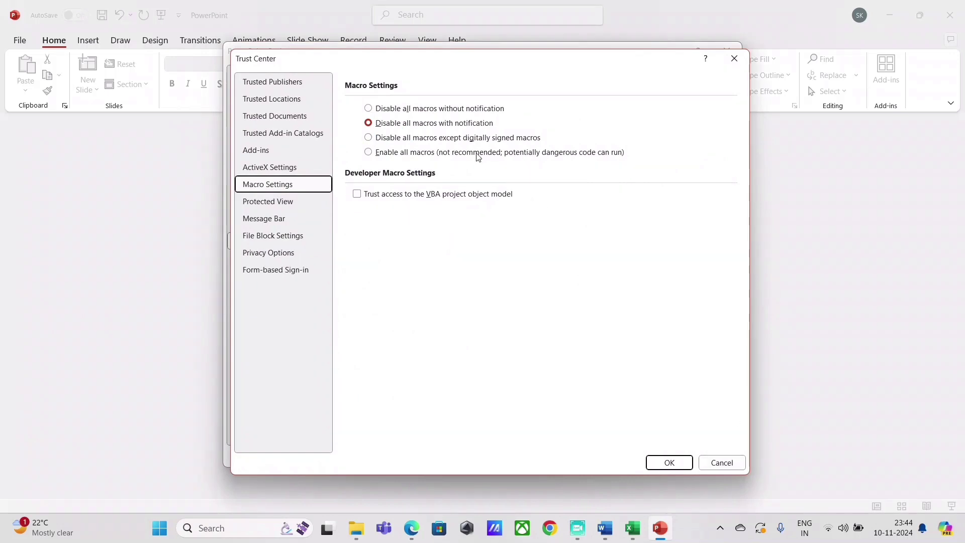
Try enabling all macros in PowerPoint, reselect Disable all macros with notification, and cancel out of the options.
{"action": "left_click", "coordinate": [374, 154]}
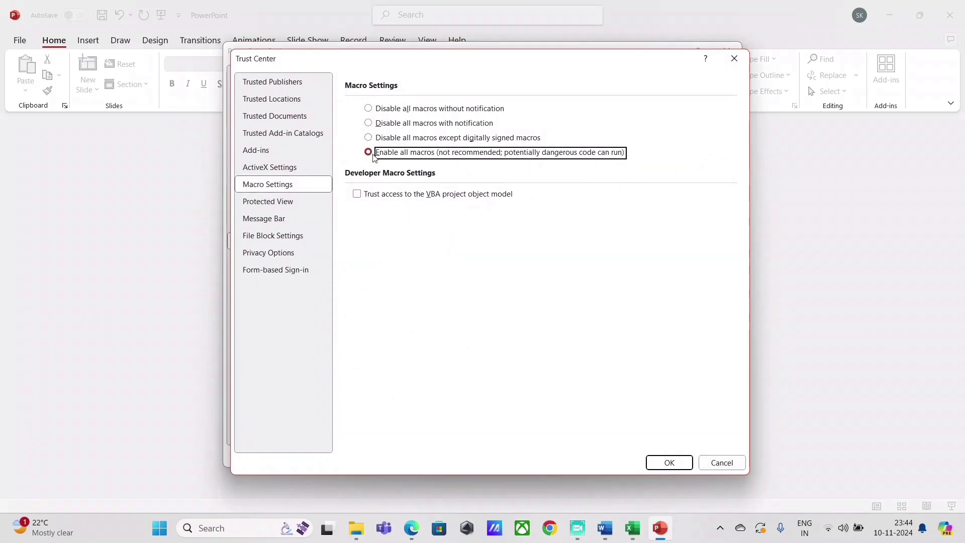
{"action": "left_click", "coordinate": [368, 123]}
{"action": "left_click", "coordinate": [723, 464]}
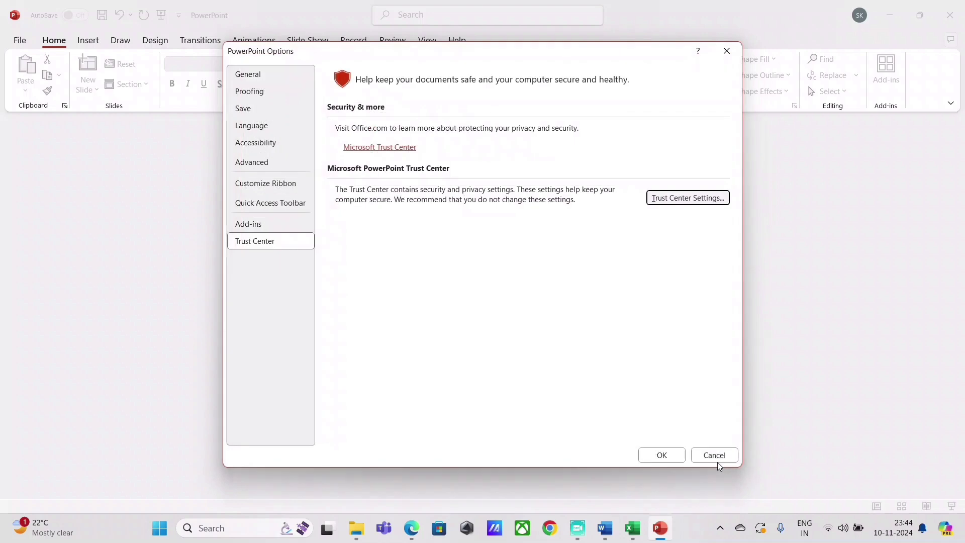
{"action": "left_click", "coordinate": [702, 458]}
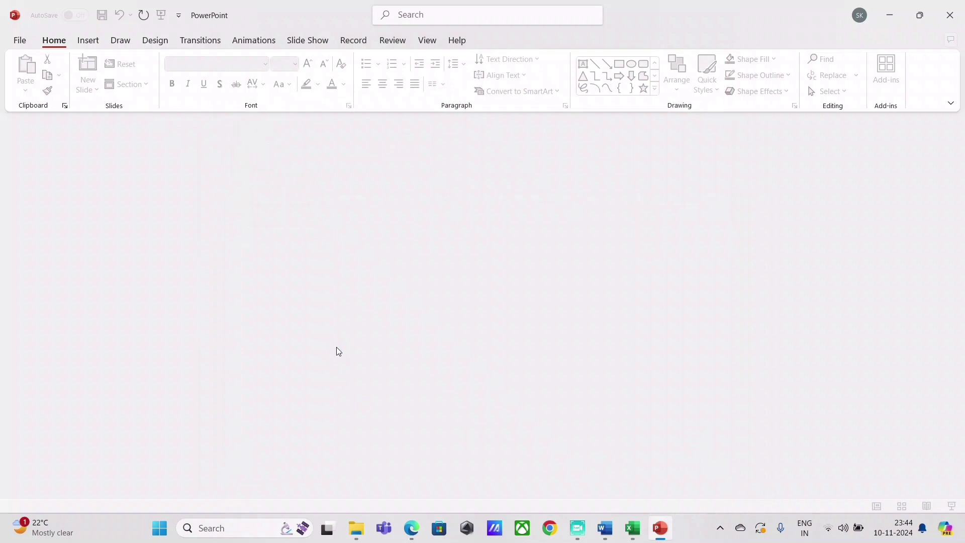
Close PowerPoint, Excel and Word.
{"action": "left_click", "coordinate": [952, 12]}
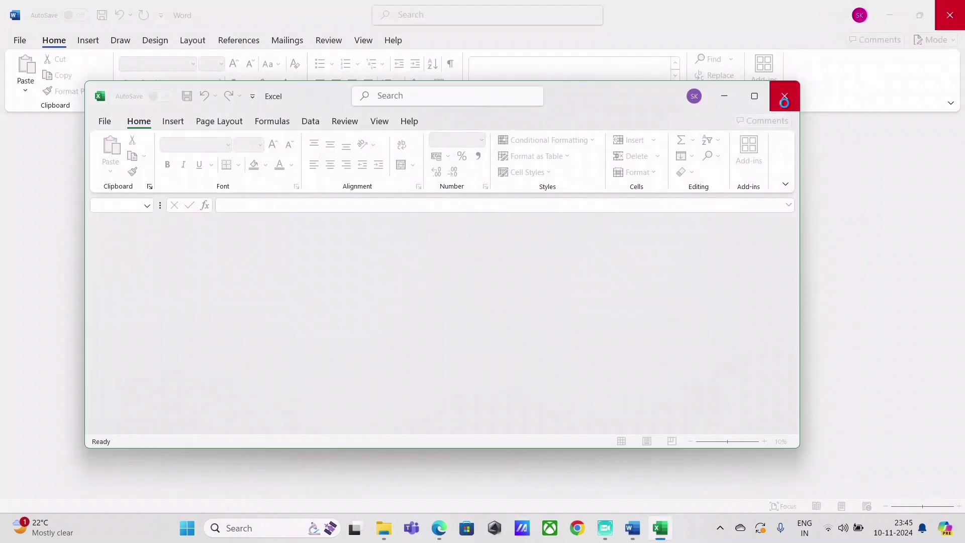
{"action": "left_click", "coordinate": [787, 95]}
{"action": "left_click", "coordinate": [939, 20]}
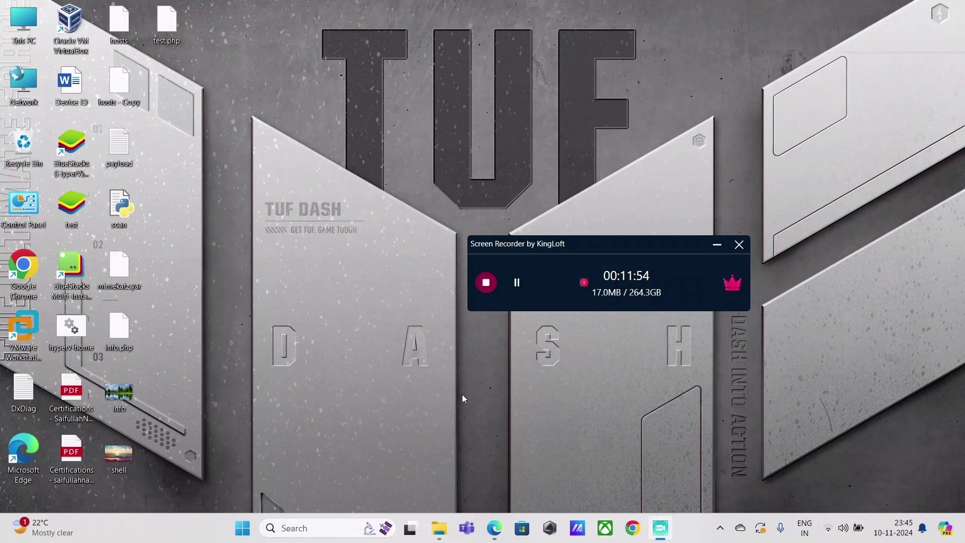
Open a blank Word document, examine its Macros dialog for existing macros, and close Word without creating one.
{"action": "key", "text": "super"}
{"action": "type", "text": "word"}
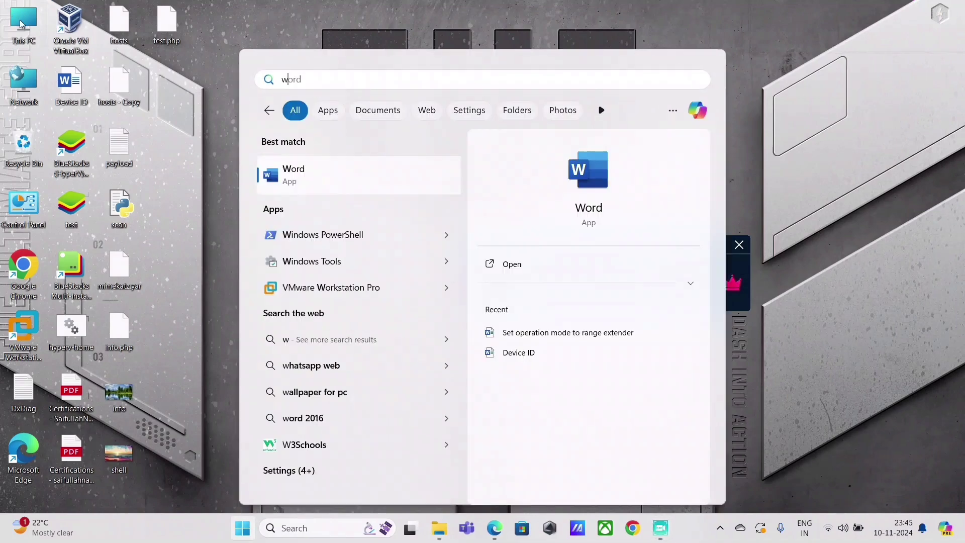
{"action": "key", "text": "Return"}
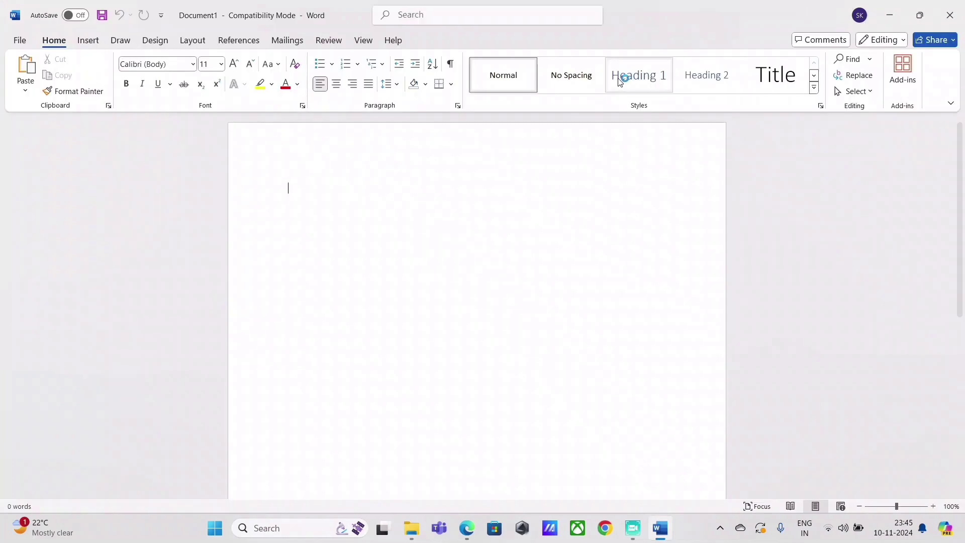
{"action": "left_click", "coordinate": [370, 40]}
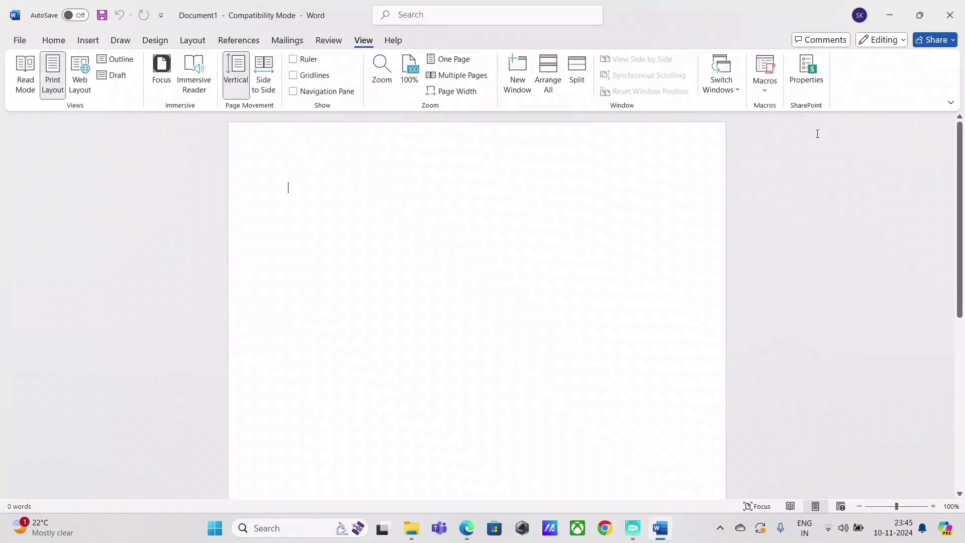
{"action": "left_click", "coordinate": [765, 68]}
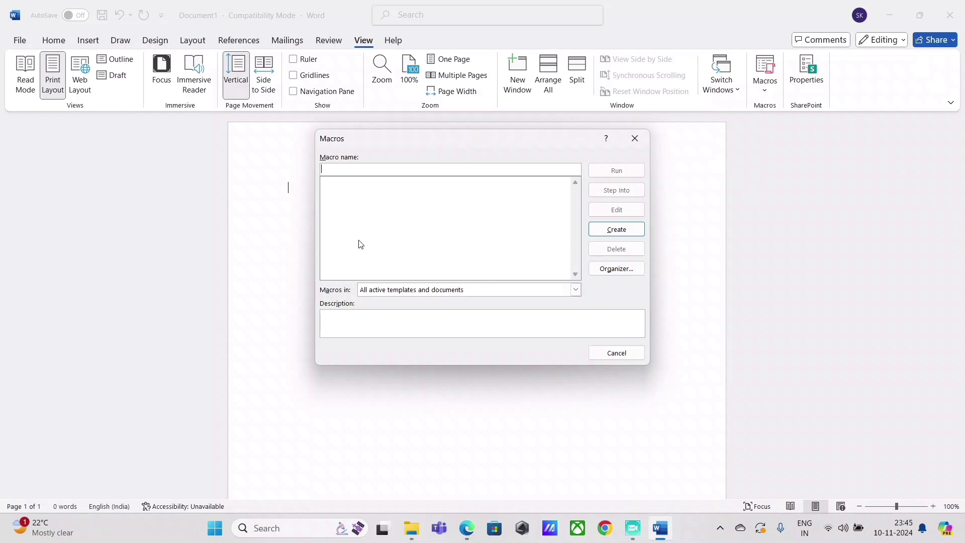
{"action": "left_click", "coordinate": [636, 354]}
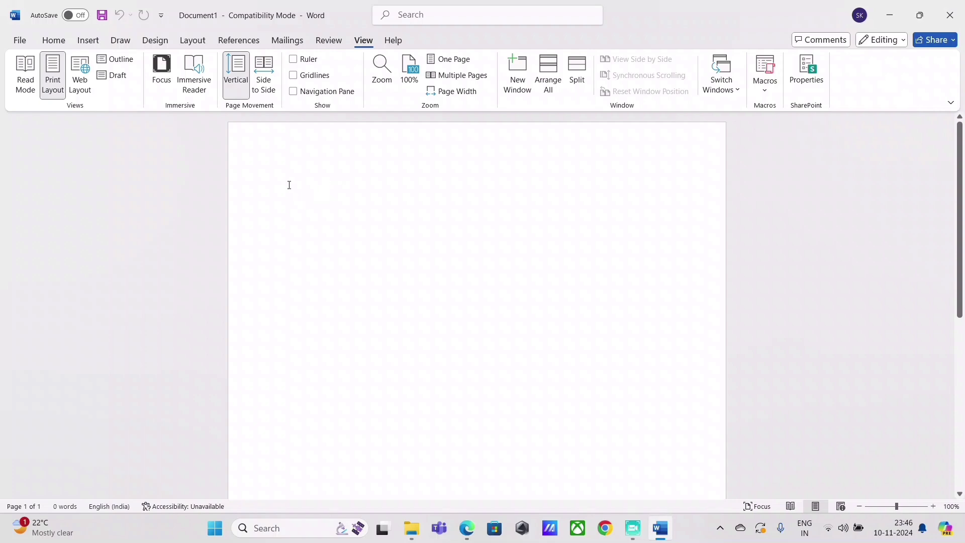
{"action": "left_click", "coordinate": [950, 15]}
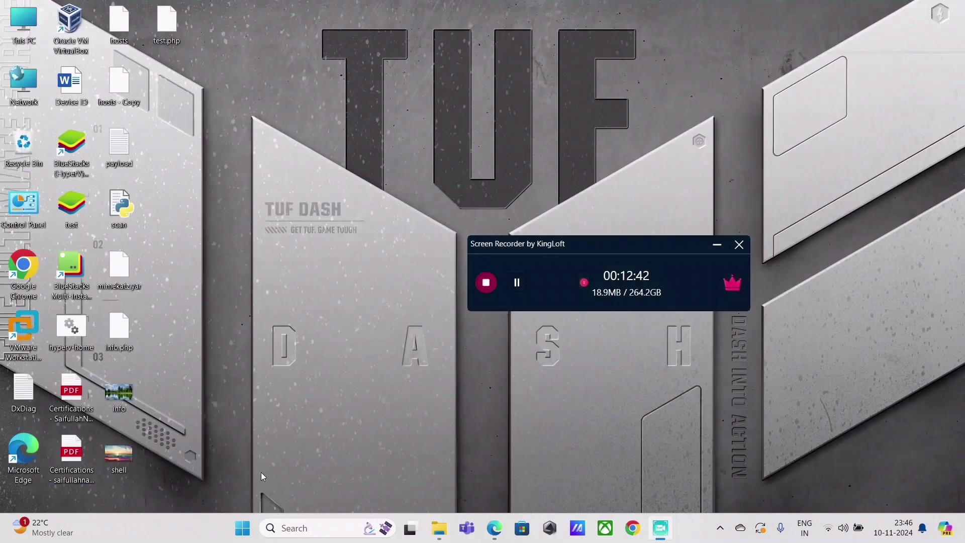
View the Downloads folder in File Explorer, then close the window.
{"action": "left_click", "coordinate": [436, 536]}
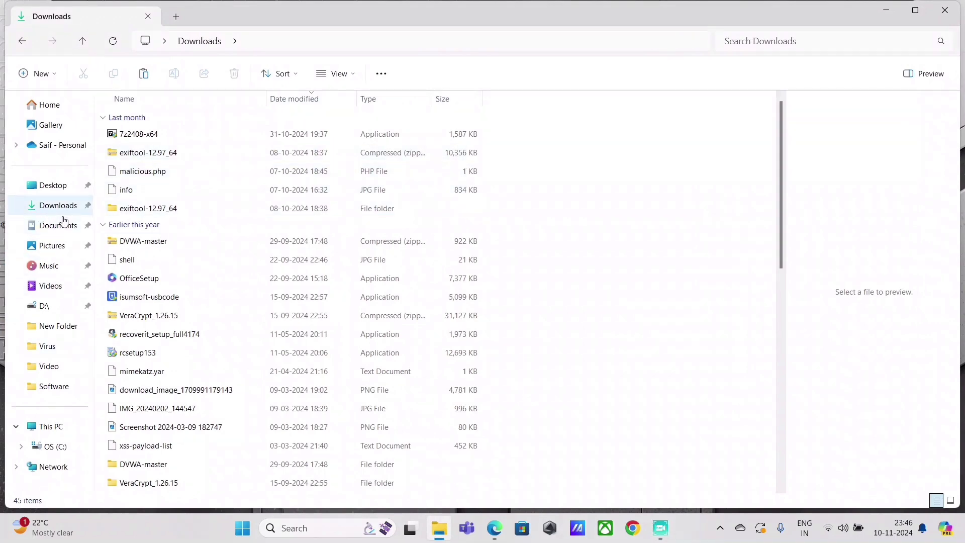
{"action": "left_click", "coordinate": [946, 11]}
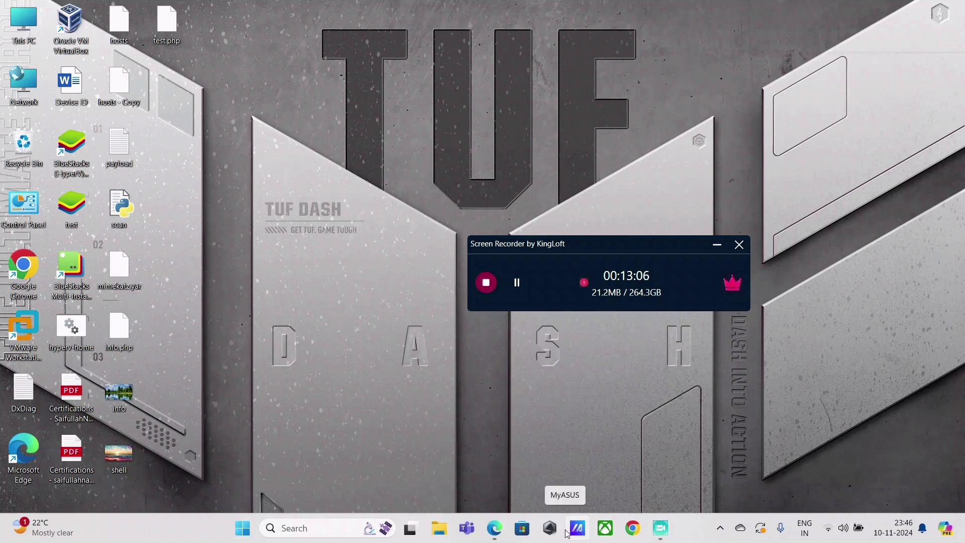
Open Command Prompt and query the Windows Defender service status with "sc query windefend".
{"action": "key", "text": "super"}
{"action": "type", "text": "cmd"}
{"action": "key", "text": "Return"}
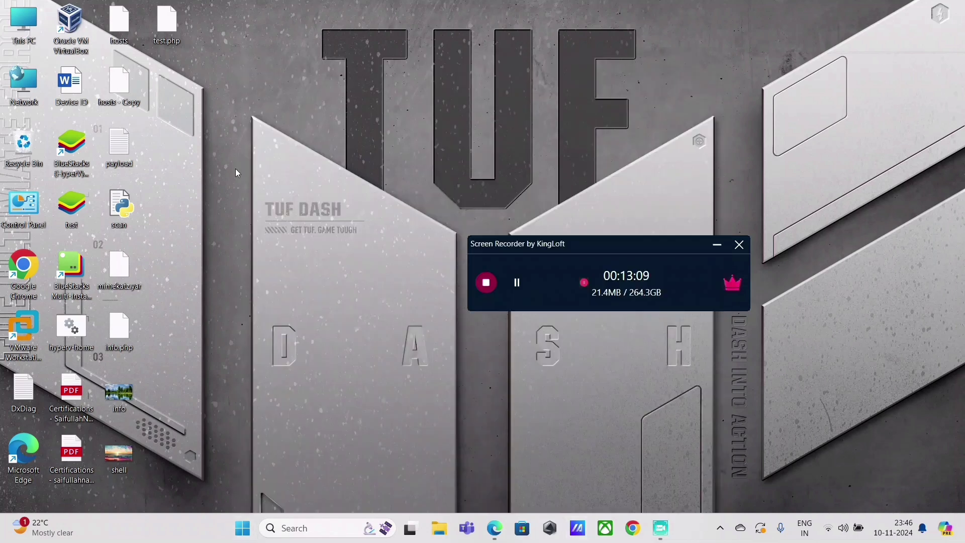
{"action": "type", "text": "sc query "}
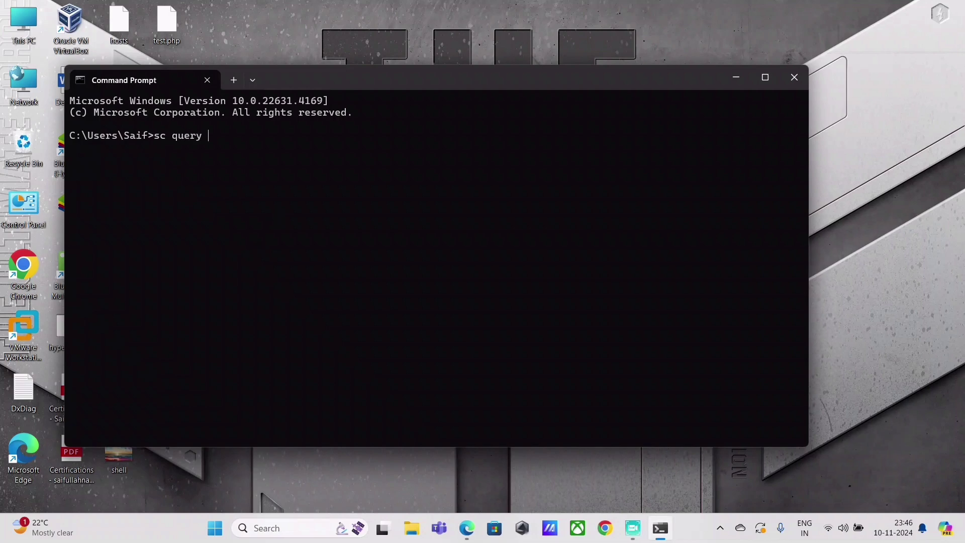
{"action": "type", "text": "wind"}
{"action": "key", "text": "BackSpace"}
{"action": "type", "text": "ndefend"}
{"action": "key", "text": "Return"}
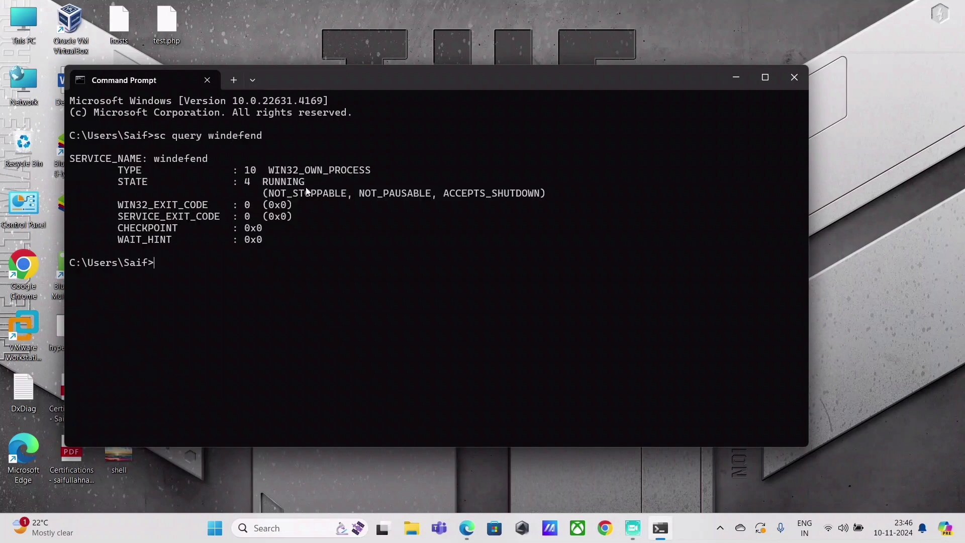
Examine the Windows Defender service status output, and close Command Prompt.
{"action": "left_click_drag", "start_coordinate": [305, 194], "coordinate": [156, 162]}
{"action": "left_click_drag", "start_coordinate": [267, 216], "coordinate": [267, 199]}
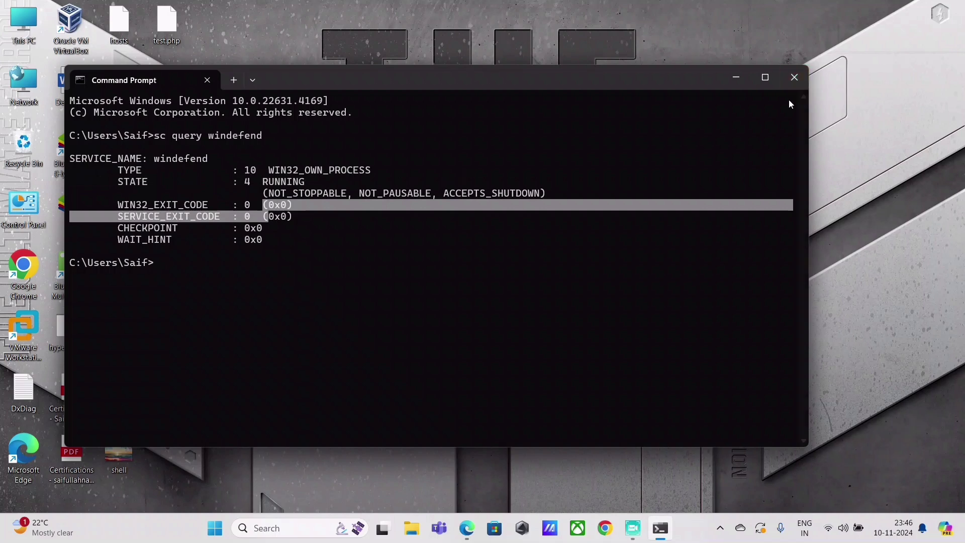
{"action": "left_click", "coordinate": [798, 77]}
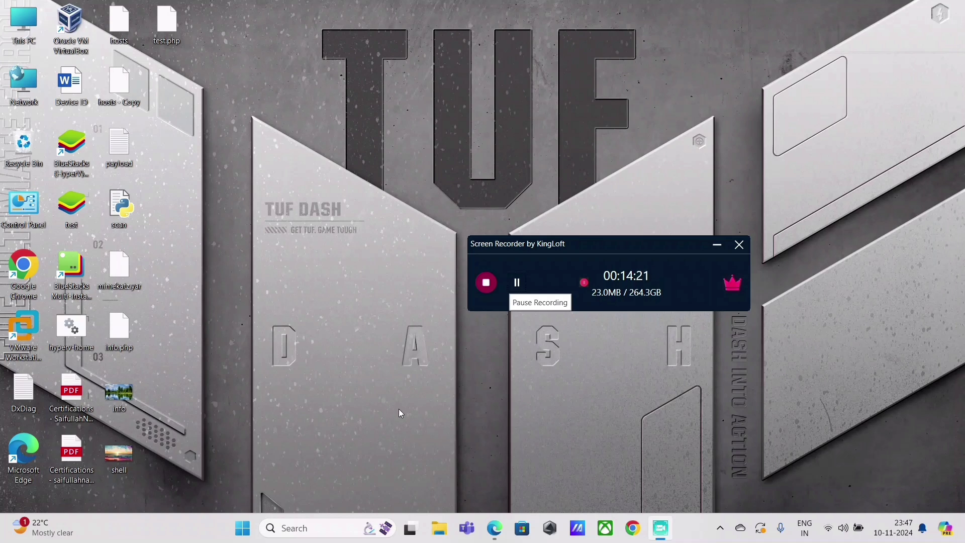
Search for Windows PowerShell and open it.
{"action": "left_click", "coordinate": [243, 528]}
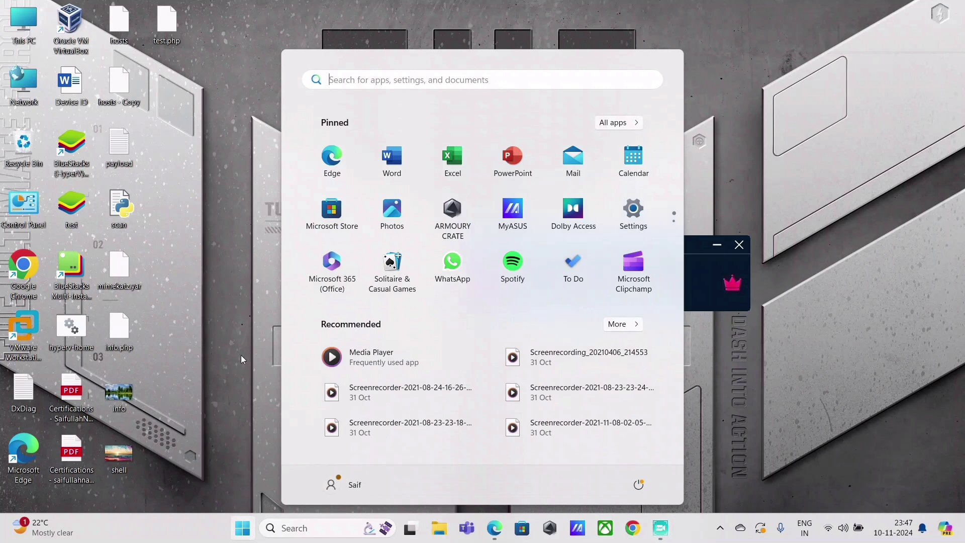
{"action": "type", "text": "pow"}
{"action": "key", "text": "BackSpace"}
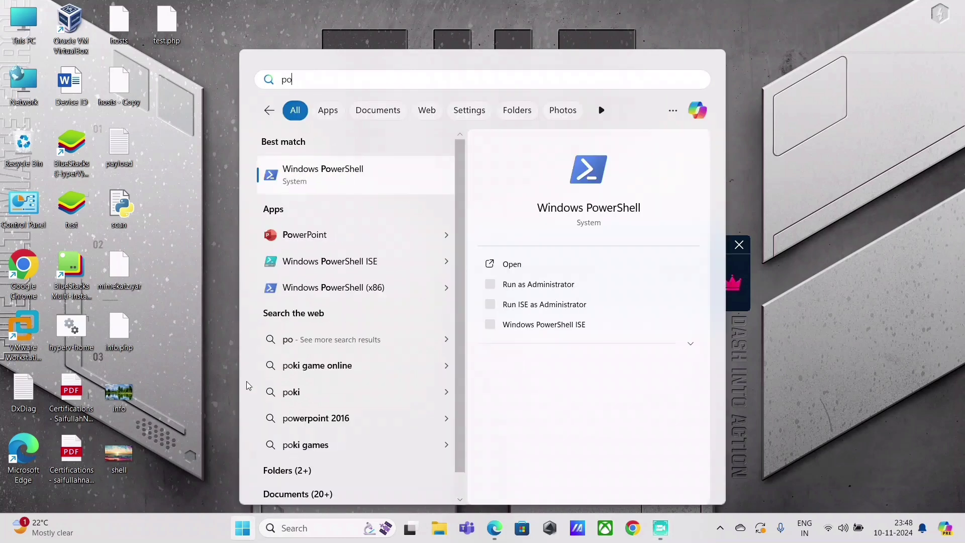
{"action": "key", "text": "BackSpace"}
{"action": "key", "text": "BackSpace"}
{"action": "type", "text": "po"}
{"action": "left_click", "coordinate": [352, 178]}
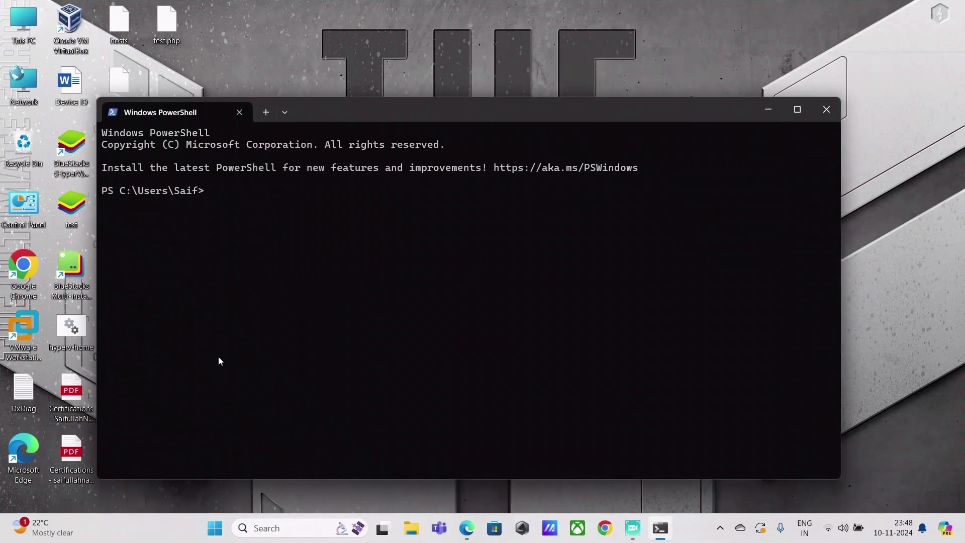
{"action": "type", "text": "set"}
{"action": "key", "text": "BackSpace"}
{"action": "key", "text": "BackSpace"}
{"action": "key", "text": "BackSpace"}
{"action": "type", "text": "ge"}
{"action": "key", "text": "BackSpace"}
{"action": "key", "text": "BackSpace"}
{"action": "type", "text": "Get-ExecutionPolicy"}
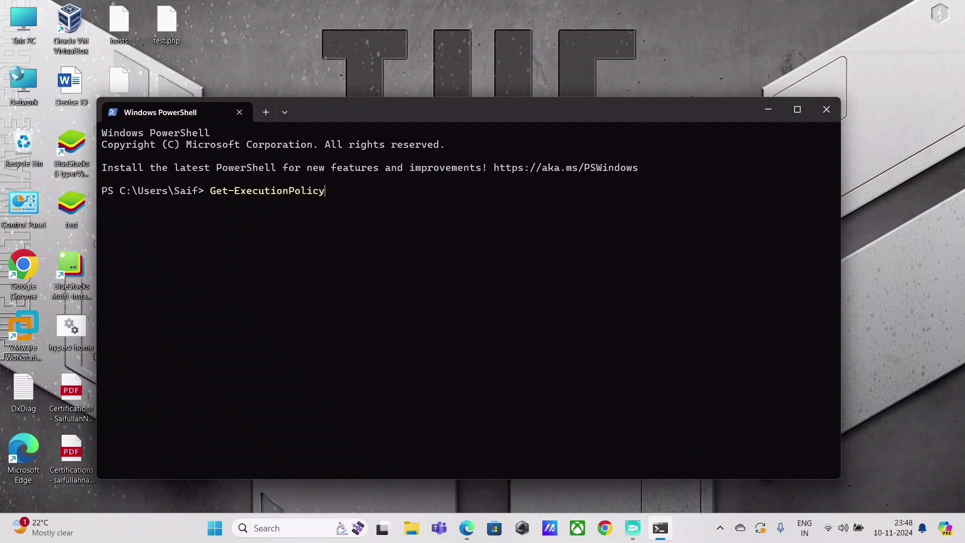
{"action": "key", "text": "ctrl+a"}
{"action": "type", "text": "Set-ExecutionPolicy -ExecutionPolicy Restricted"}
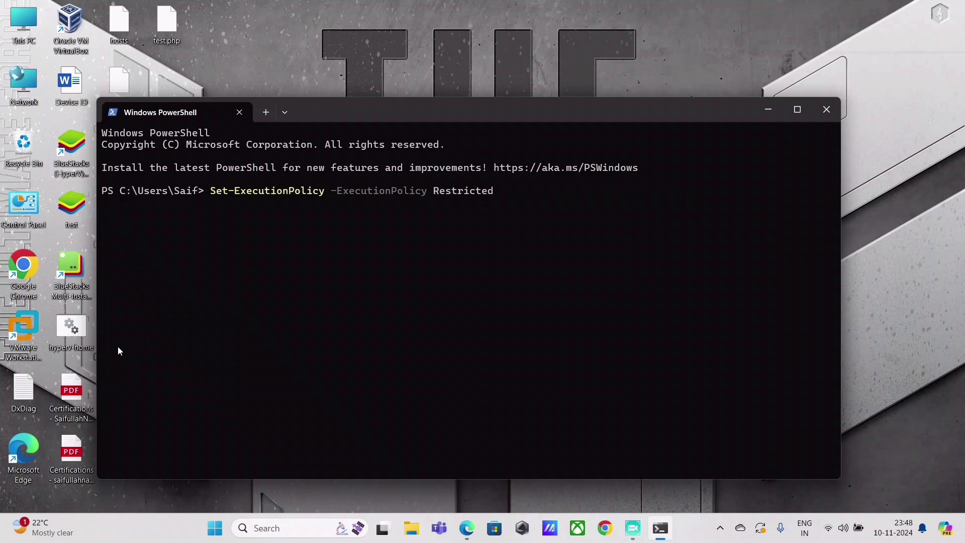
{"action": "key", "text": "BackSpace"}
{"action": "key", "text": "BackSpace"}
{"action": "key", "text": "BackSpace"}
{"action": "key", "text": "BackSpace"}
{"action": "key", "text": "BackSpace"}
{"action": "key", "text": "BackSpace"}
{"action": "key", "text": "BackSpace"}
{"action": "key", "text": "BackSpace"}
{"action": "key", "text": "BackSpace"}
{"action": "key", "text": "BackSpace"}
{"action": "key", "text": "BackSpace"}
{"action": "key", "text": "BackSpace"}
{"action": "key", "text": "BackSpace"}
{"action": "key", "text": "BackSpace"}
{"action": "key", "text": "BackSpace"}
{"action": "key", "text": "BackSpace"}
{"action": "key", "text": "BackSpace"}
{"action": "key", "text": "BackSpace"}
{"action": "key", "text": "BackSpace"}
{"action": "key", "text": "BackSpace"}
Query the PowerShell execution policy with "Get-ExecutionPolicy" and examine the returned policy.
{"action": "type", "text": "Get-ex"}
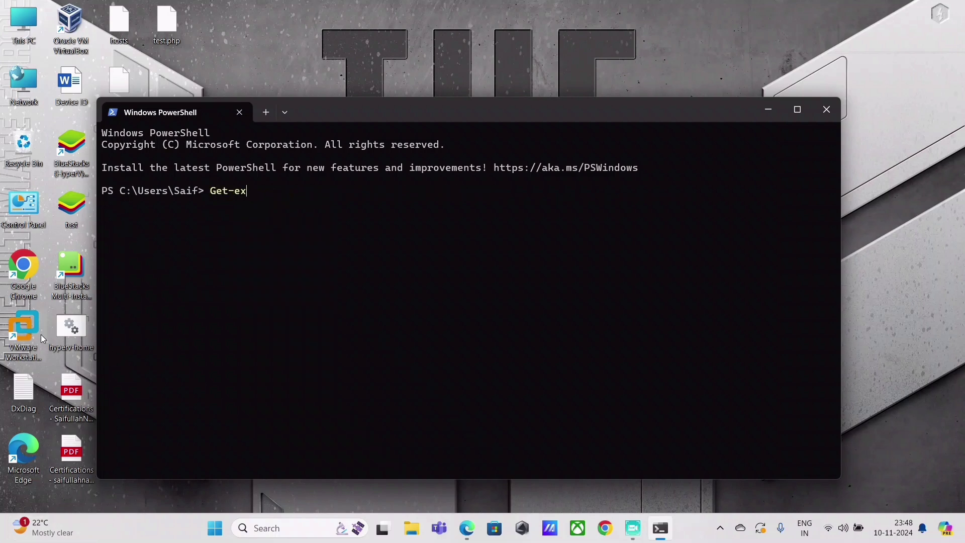
{"action": "key", "text": "Tab"}
{"action": "key", "text": "Return"}
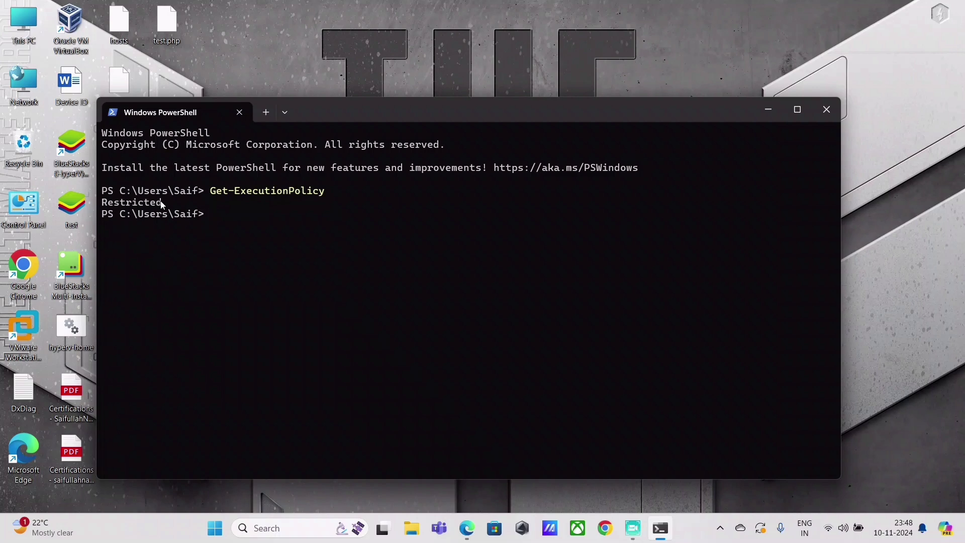
{"action": "left_click_drag", "start_coordinate": [163, 203], "coordinate": [97, 194]}
{"action": "left_click", "coordinate": [169, 239]}
{"action": "left_click_drag", "start_coordinate": [211, 192], "coordinate": [329, 192]}
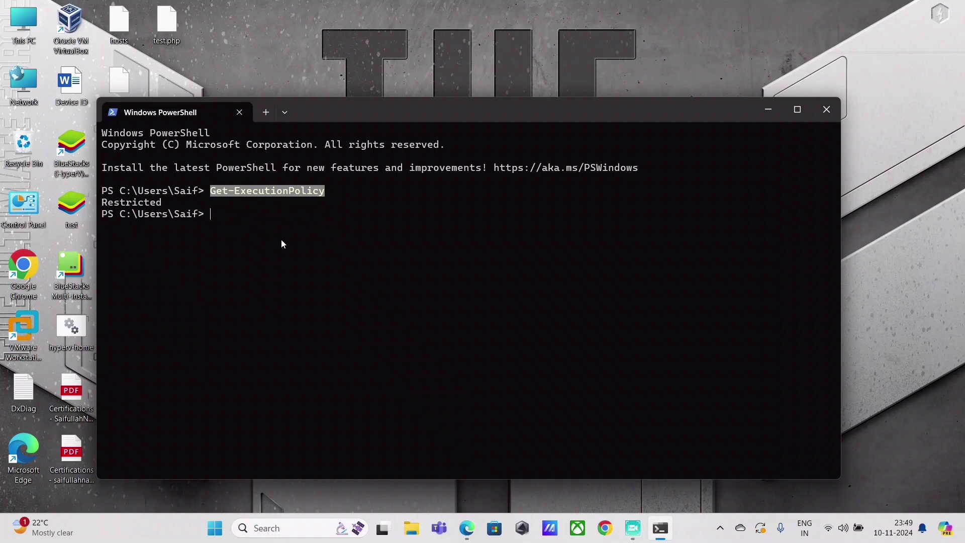
{"action": "type", "text": "set"}
{"action": "key", "text": "BackSpace"}
{"action": "key", "text": "BackSpace"}
{"action": "key", "text": "BackSpace"}
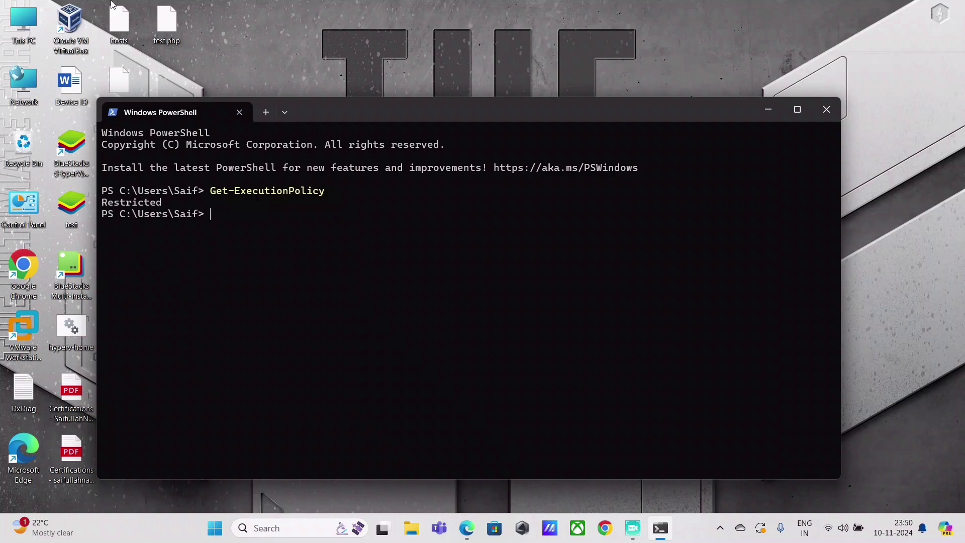
Try to restrict script execution with "Set-ExecutionPolicy -ExecutionPolicy Restricted" and examine the response.
{"action": "type", "text": "set"}
{"action": "key", "text": "Up"}
{"action": "key", "text": "Up"}
{"action": "key", "text": "Up"}
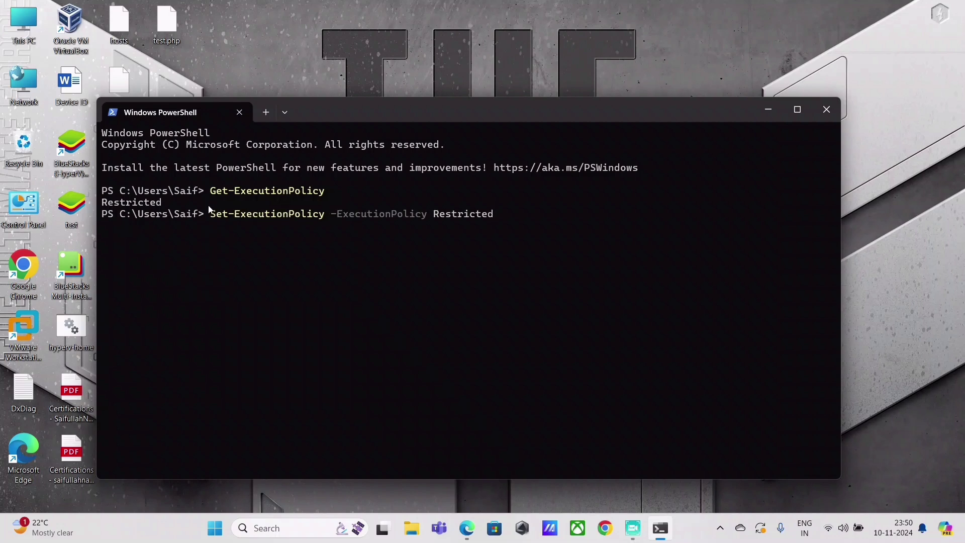
{"action": "left_click_drag", "start_coordinate": [210, 216], "coordinate": [493, 217]}
{"action": "key", "text": "Return"}
{"action": "key", "text": "Return"}
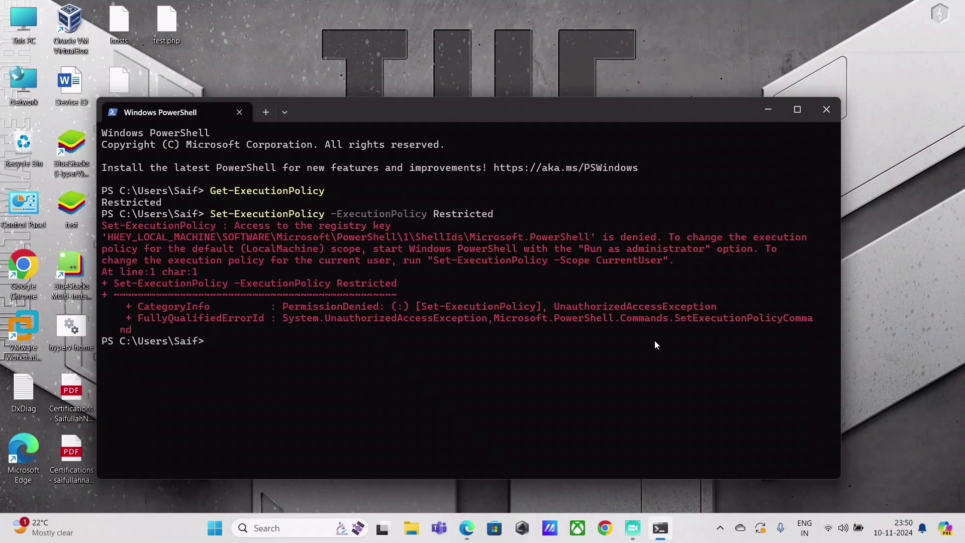
{"action": "left_click_drag", "start_coordinate": [578, 248], "coordinate": [742, 250]}
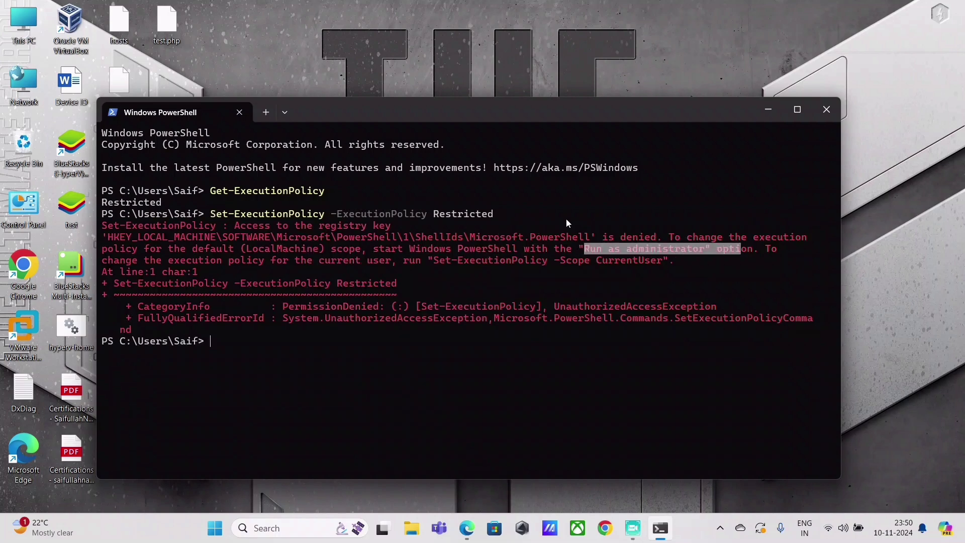
{"action": "left_click_drag", "start_coordinate": [497, 214], "coordinate": [212, 211]}
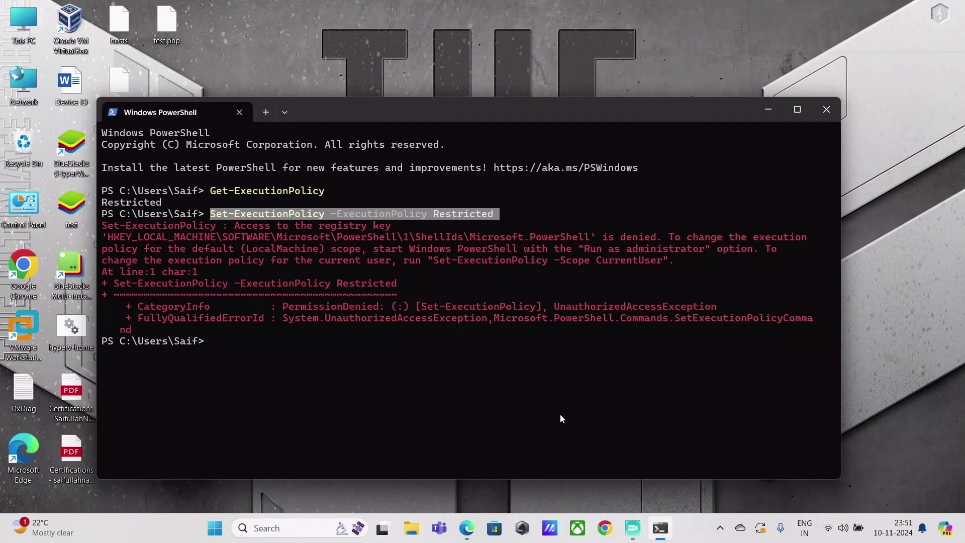
Try to run the PowerShell logging command "set-pslogging" without any arguments.
{"action": "type", "text": "set"}
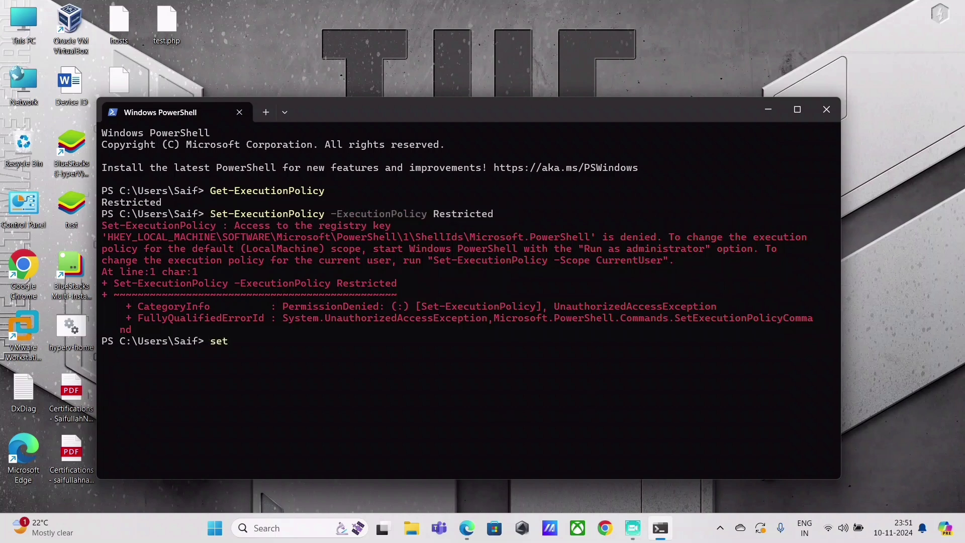
{"action": "type", "text": "-pd"}
{"action": "key", "text": "BackSpace"}
{"action": "type", "text": "slp"}
{"action": "key", "text": "BackSpace"}
{"action": "type", "text": "ogginh"}
{"action": "key", "text": "BackSpace"}
{"action": "type", "text": "g"}
{"action": "key", "text": "Return"}
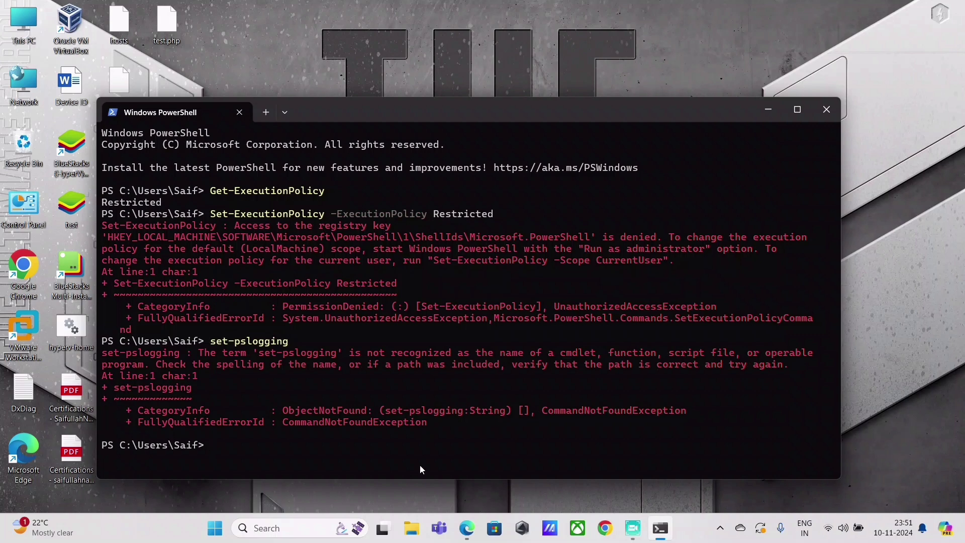
Try to enable PowerShell logging with "set-pslogging $true".
{"action": "type", "text": "set="}
{"action": "key", "text": "BackSpace"}
{"action": "type", "text": "-pslogging $true"}
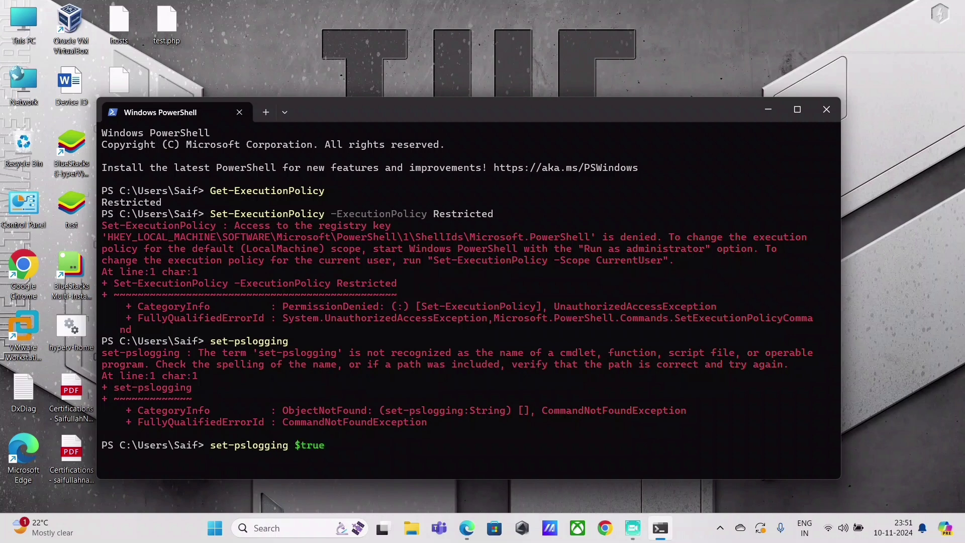
{"action": "key", "text": "Return"}
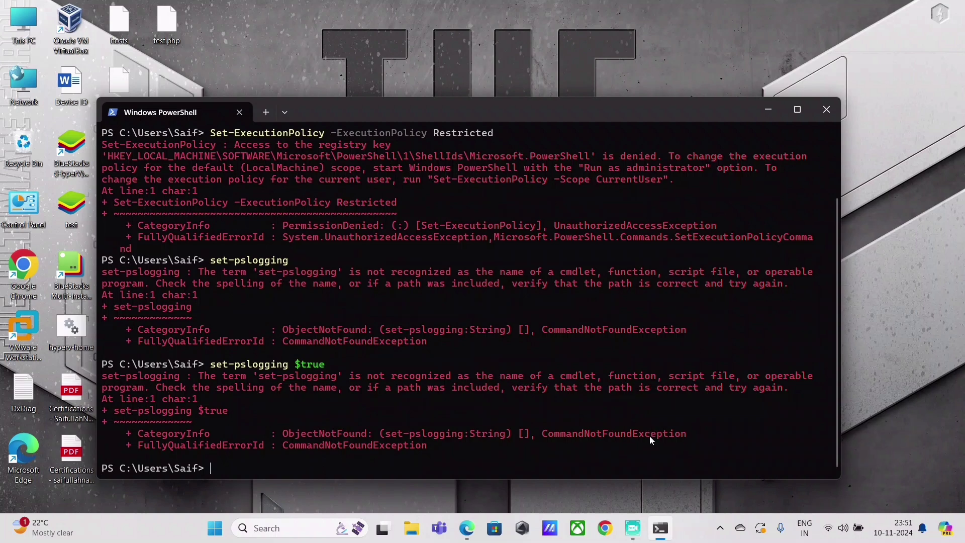
{"action": "mouse_move", "coordinate": [635, 535]}
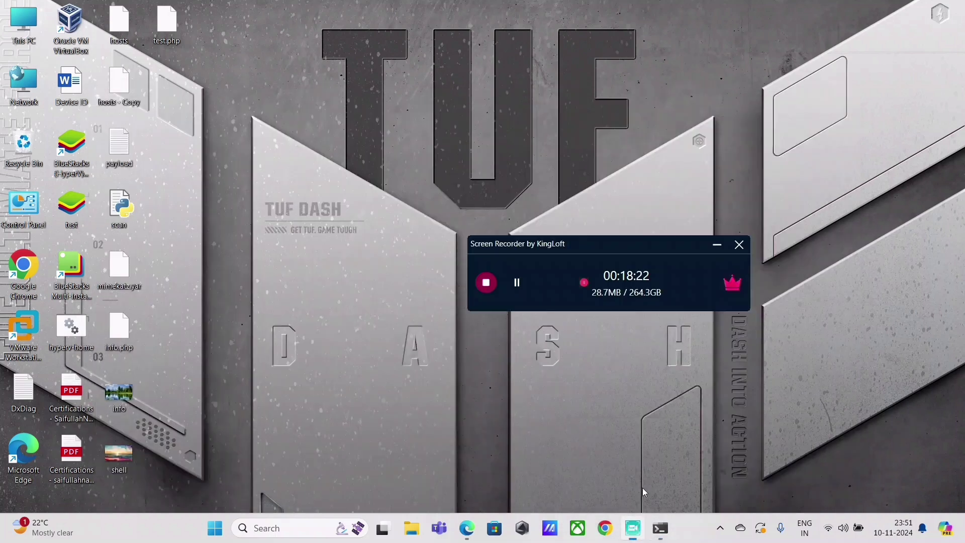
{"action": "left_click", "coordinate": [643, 487]}
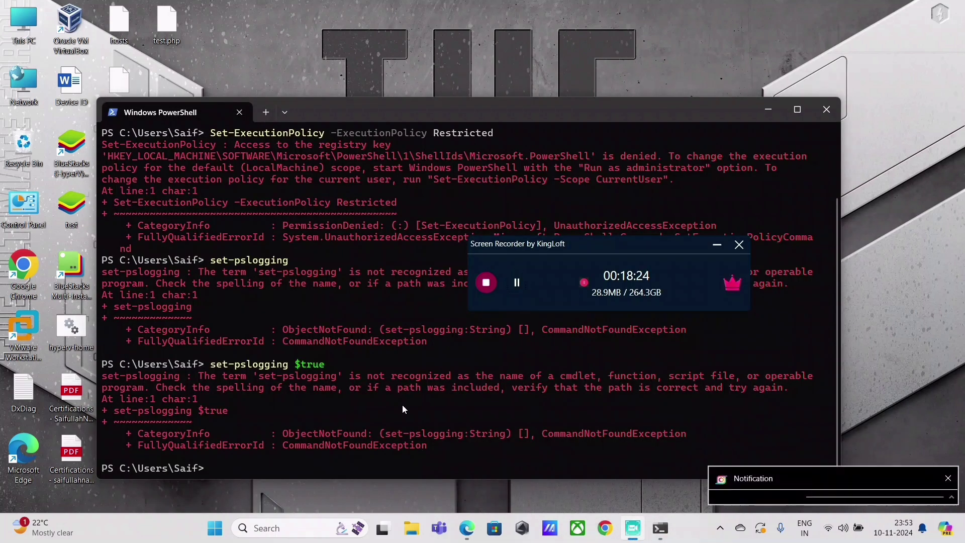
{"action": "left_click", "coordinate": [401, 400]}
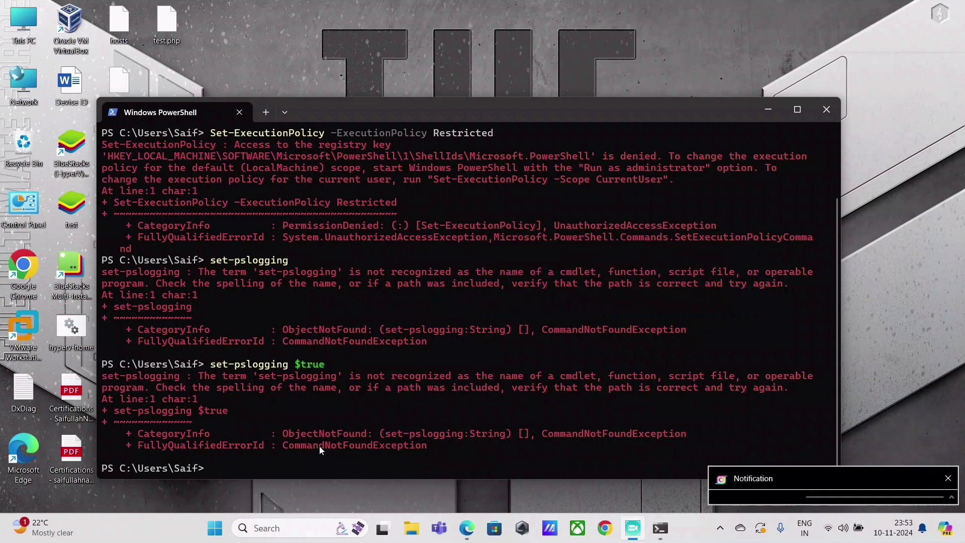
Try to enable script block logging with "set-pslogging -logscriptblockexecution $true".
{"action": "type", "text": "set-"}
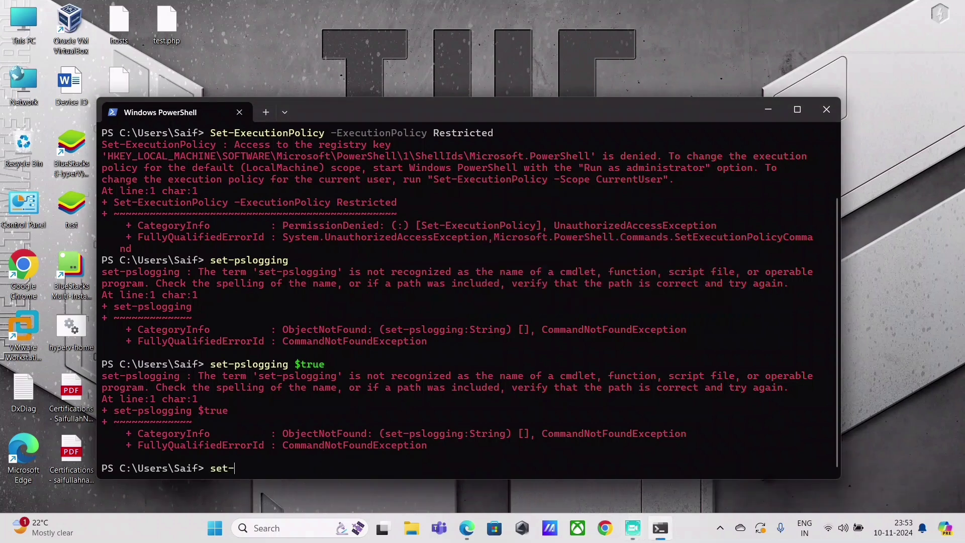
{"action": "type", "text": "pslogging -logscript"}
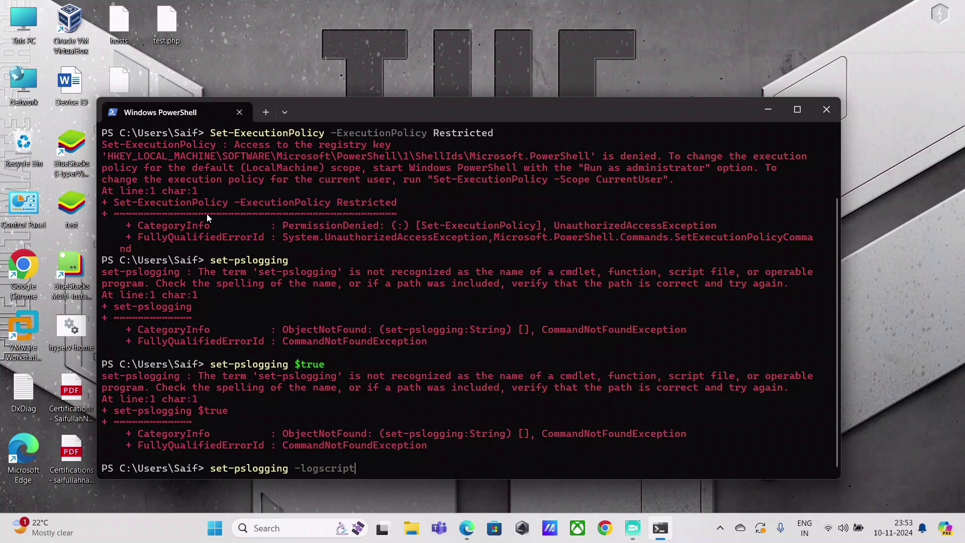
{"action": "scroll", "coordinate": [353, 340], "scroll_direction": "up", "scroll_amount": 3}
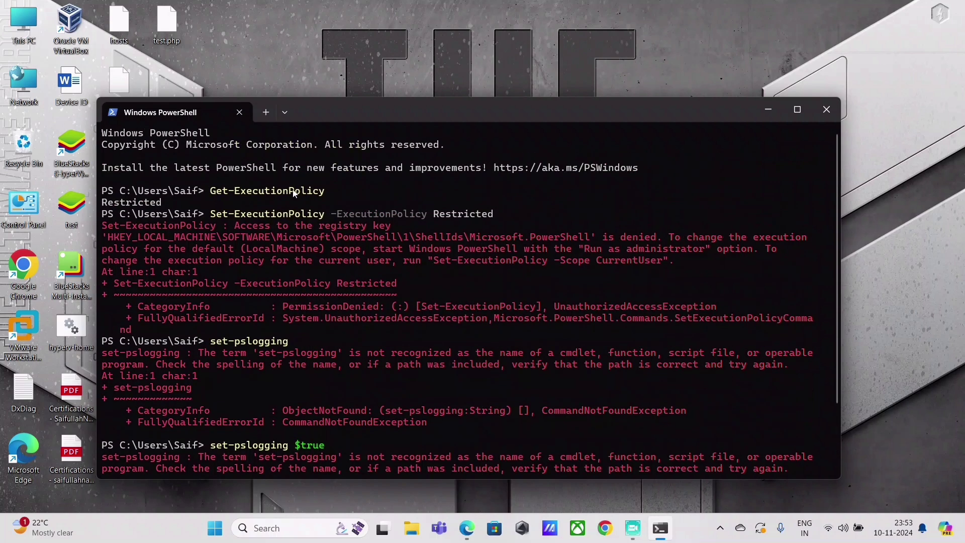
{"action": "left_click_drag", "start_coordinate": [167, 206], "coordinate": [103, 196]}
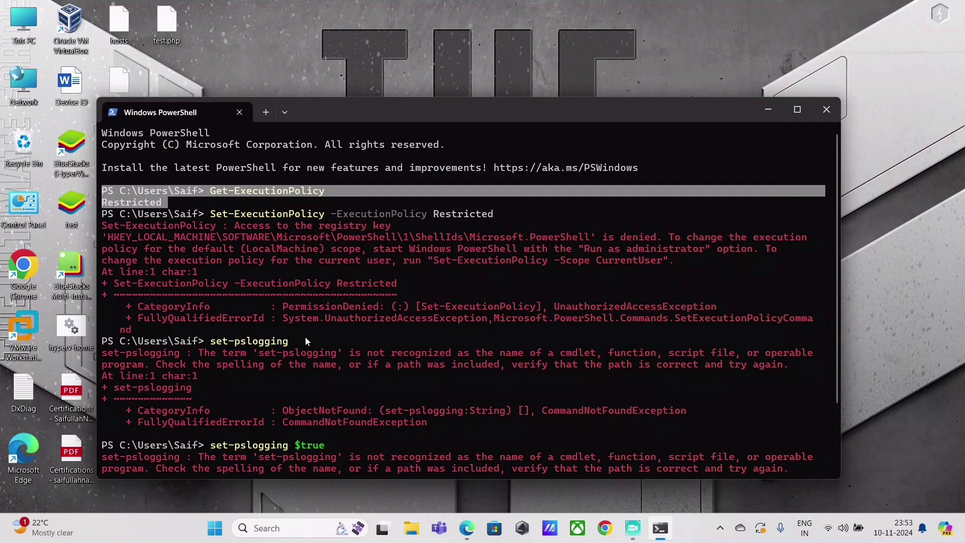
{"action": "scroll", "coordinate": [305, 336], "scroll_direction": "down", "scroll_amount": 3}
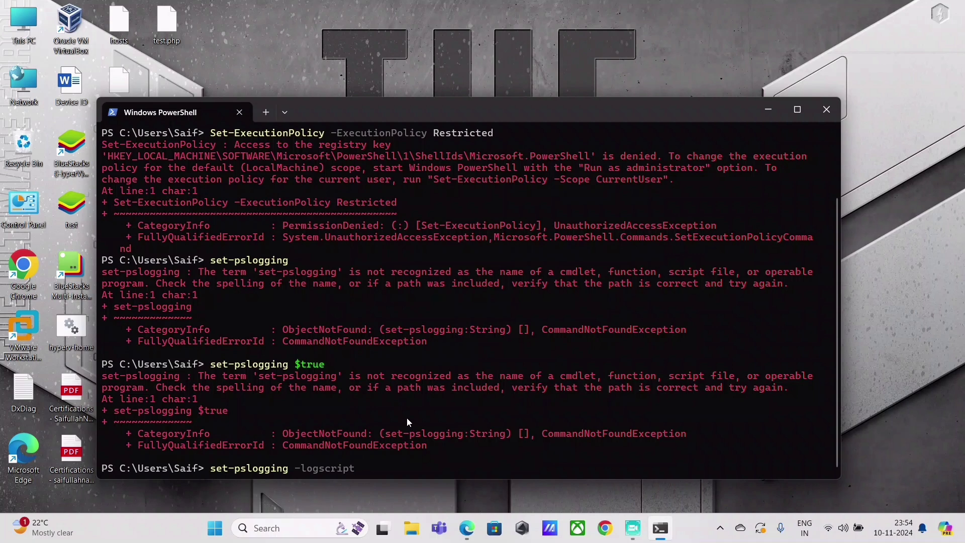
{"action": "type", "text": "blockexecution $true"}
{"action": "key", "text": "Return"}
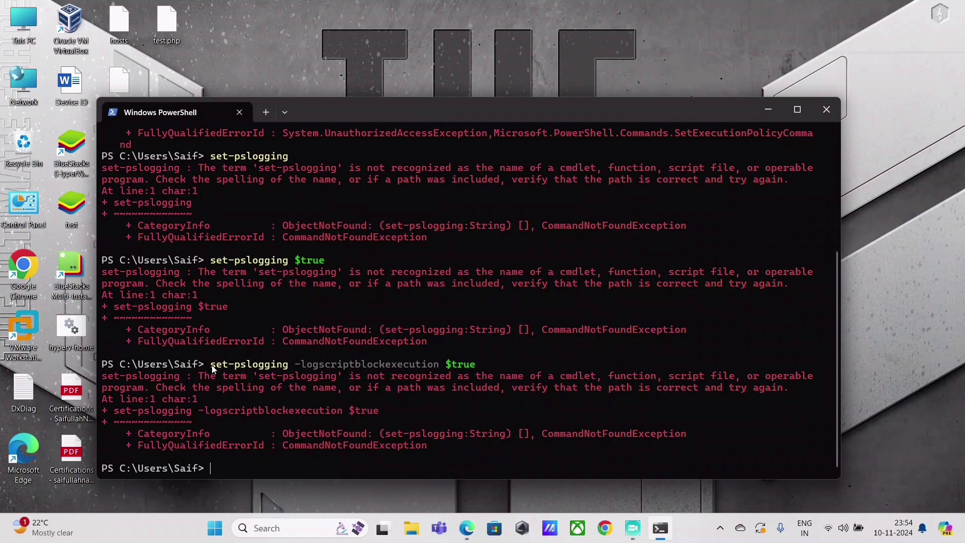
Copy the "set-pslogging -logscriptblockexecution $true" command from PowerShell, and open an empty Notepad document.
{"action": "left_click_drag", "start_coordinate": [210, 365], "coordinate": [485, 366]}
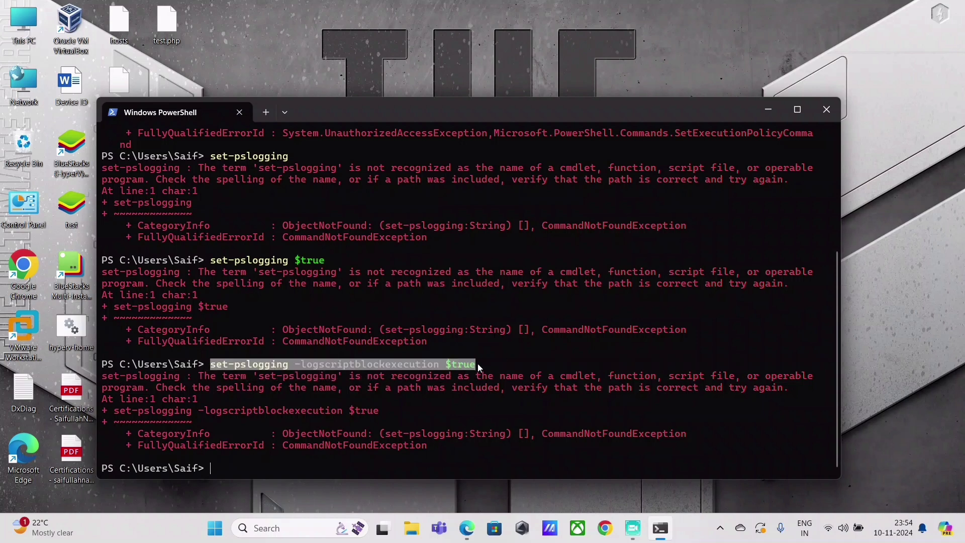
{"action": "key", "text": "ctrl+c"}
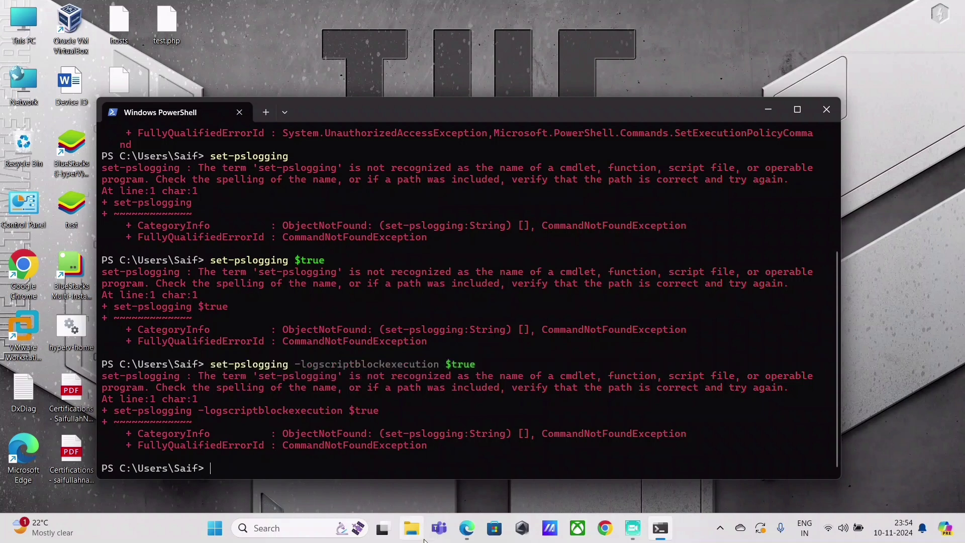
{"action": "key", "text": "super"}
{"action": "type", "text": "no"}
{"action": "left_click", "coordinate": [352, 173]}
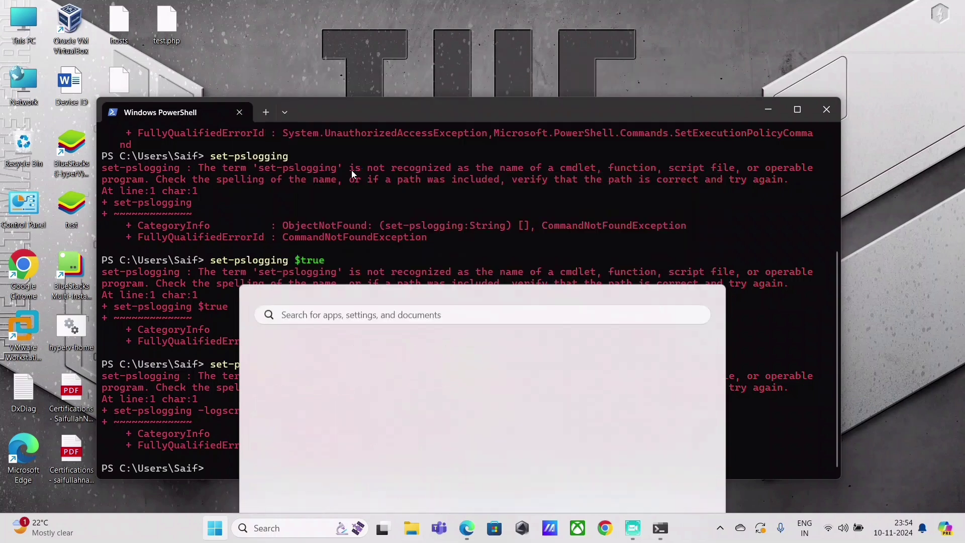
{"action": "key", "text": "ctrl+a"}
{"action": "key", "text": "BackSpace"}
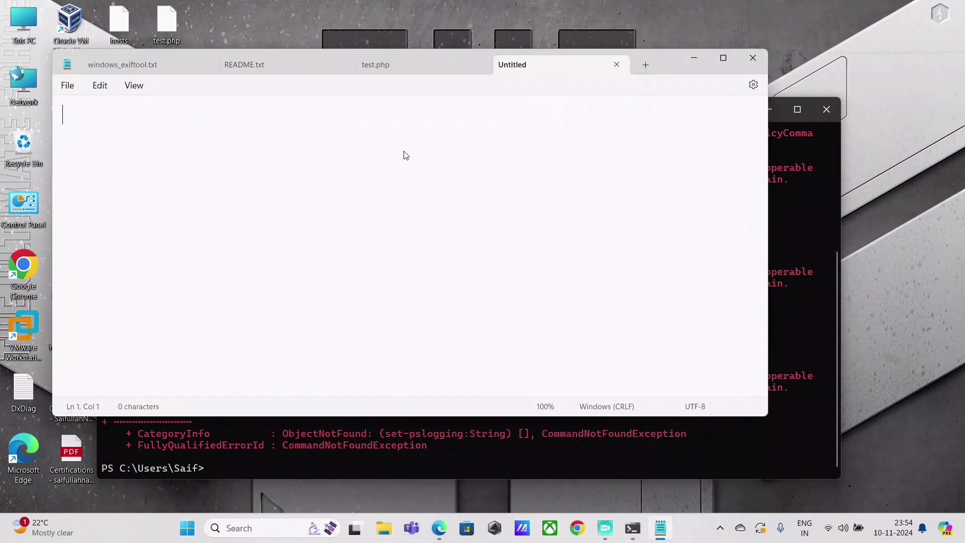
Write the command "Set-PSLogging -LogScriptBlockExecution $true" in the empty Notepad document.
{"action": "type", "text": "Set-PSlo"}
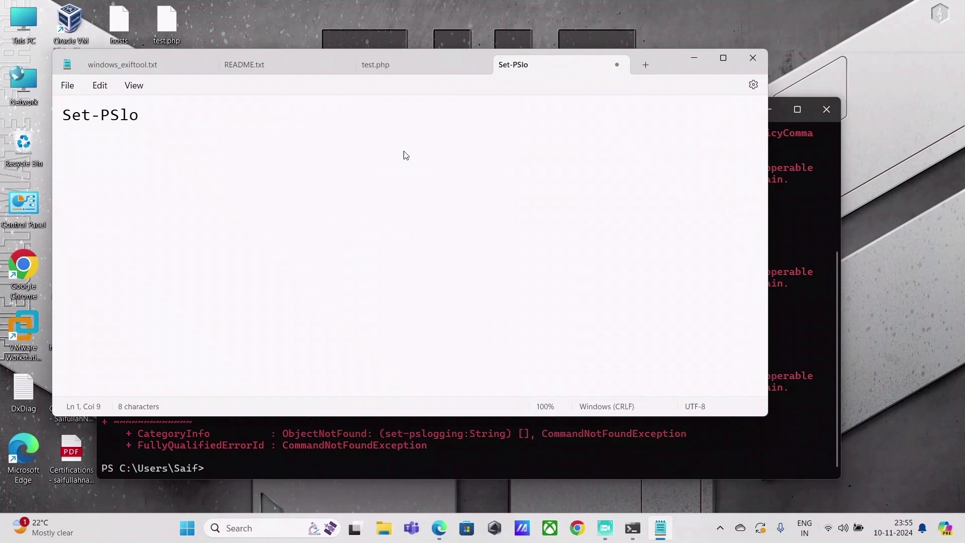
{"action": "key", "text": "BackSpace"}
{"action": "type", "text": "Logging"}
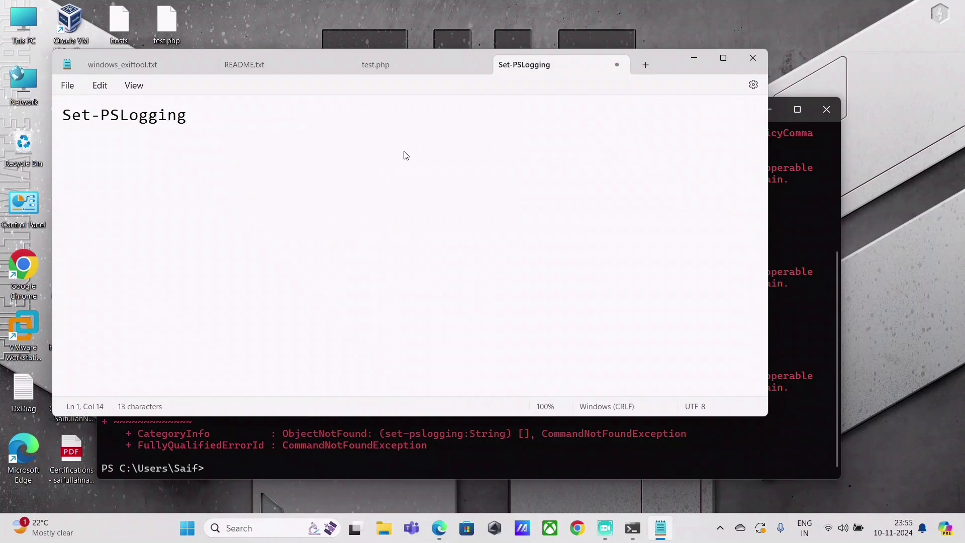
{"action": "type", "text": " -Log"}
{"action": "type", "text": "Scri[t"}
{"action": "key", "text": "BackSpace"}
{"action": "key", "text": "BackSpace"}
{"action": "type", "text": "py"}
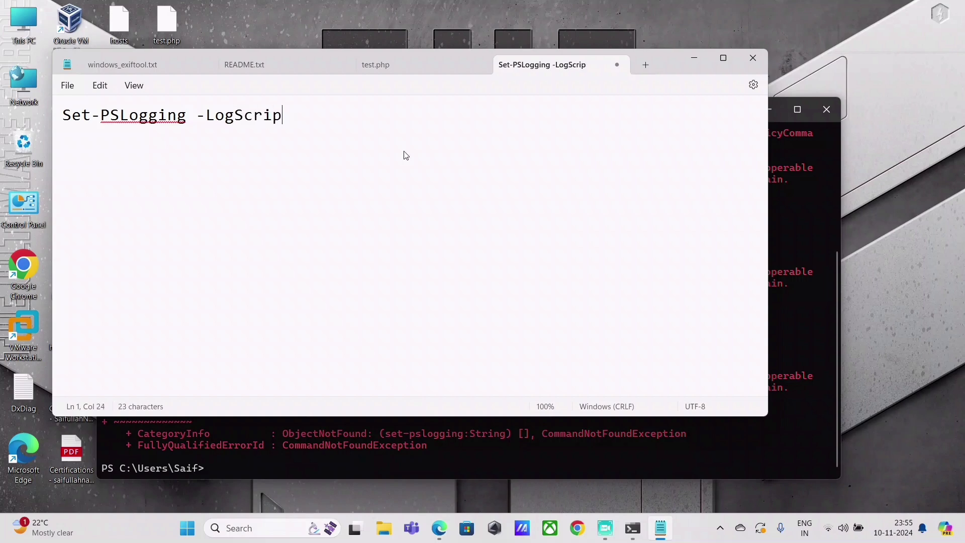
{"action": "key", "text": "BackSpace"}
{"action": "type", "text": "tBlockexecuto"}
{"action": "key", "text": "BackSpace"}
{"action": "key", "text": "BackSpace"}
{"action": "key", "text": "BackSpace"}
{"action": "key", "text": "BackSpace"}
{"action": "key", "text": "BackSpace"}
{"action": "key", "text": "BackSpace"}
{"action": "key", "text": "BackSpace"}
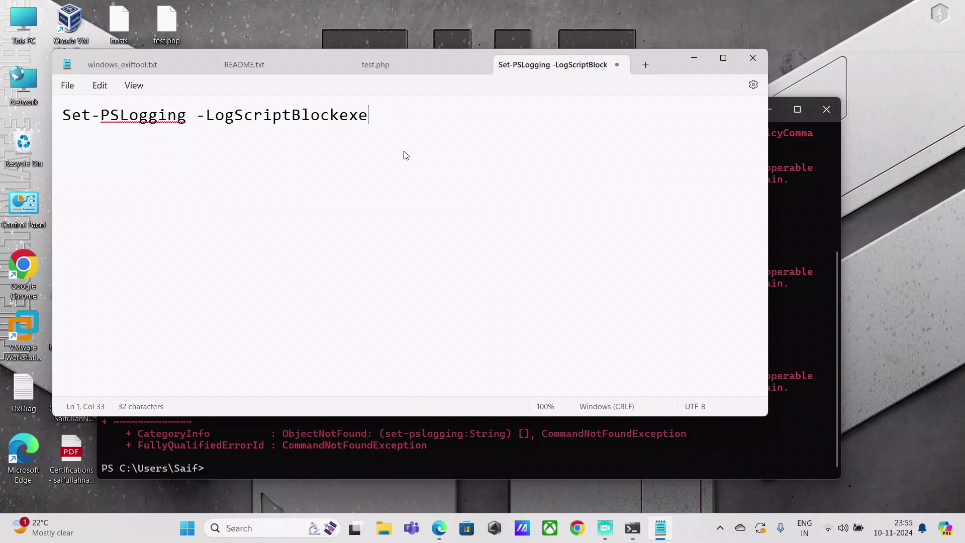
{"action": "type", "text": "ex"}
{"action": "key", "text": "BackSpace"}
{"action": "key", "text": "BackSpace"}
{"action": "type", "text": "Execution "}
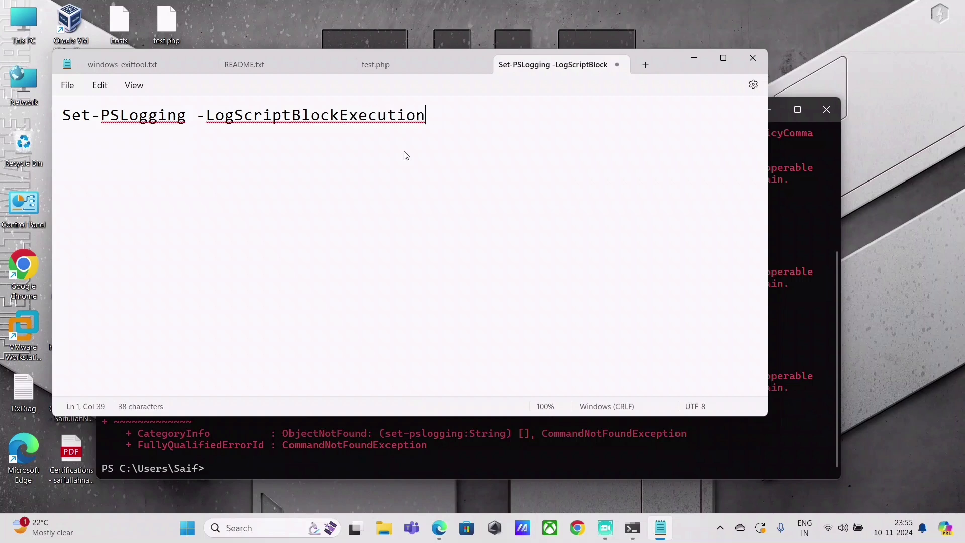
{"action": "type", "text": "$true"}
Copy the whole command from Notepad into PowerShell and try to run "Set-PSLogging -LogScriptBlockExecution $true".
{"action": "key", "text": "ctrl+a"}
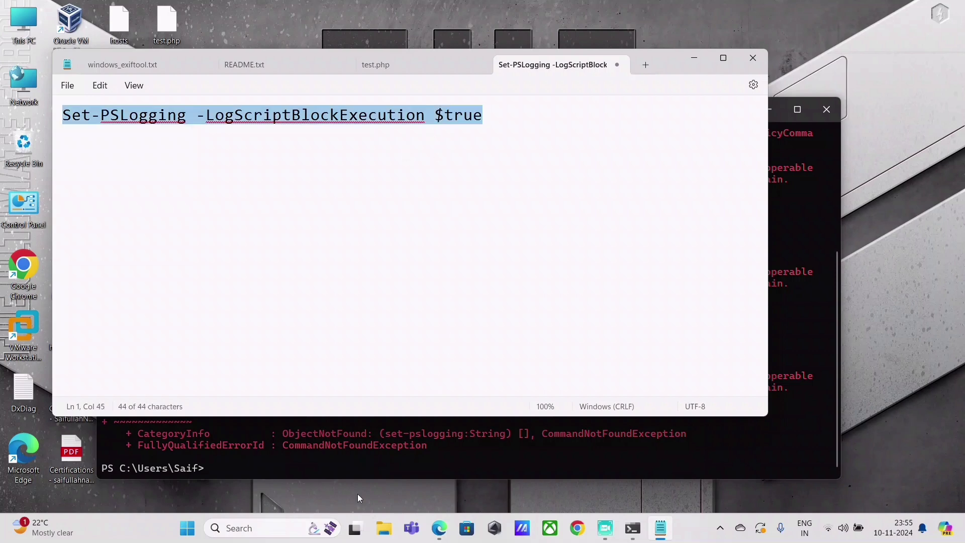
{"action": "left_click", "coordinate": [358, 466]}
{"action": "key", "text": "ctrl+b"}
{"action": "key", "text": "BackSpace"}
{"action": "key", "text": "ctrl+v"}
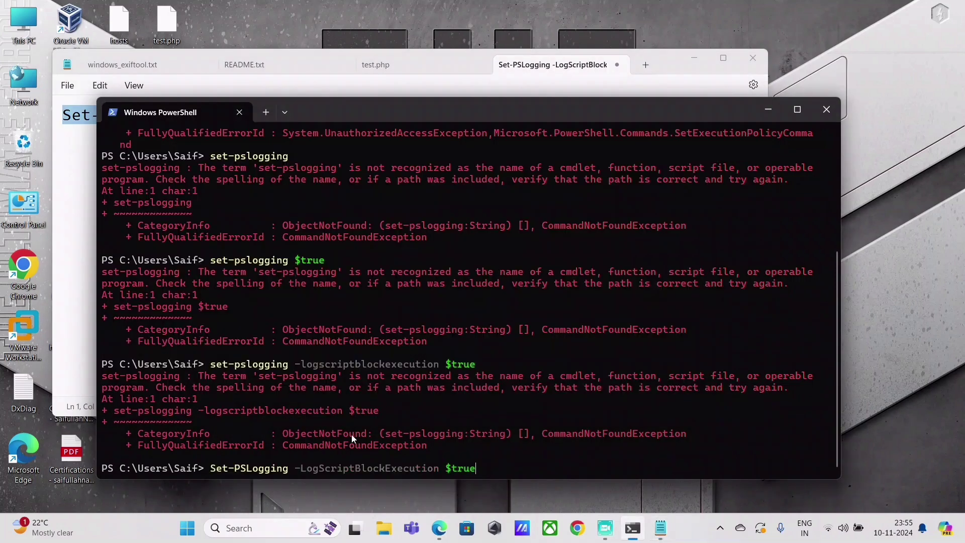
{"action": "key", "text": "Return"}
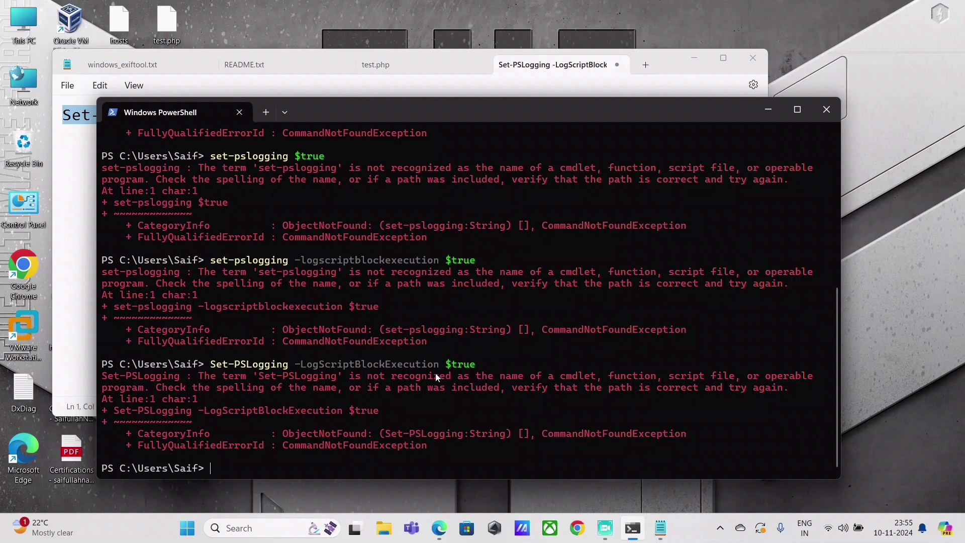
Try to query the PowerShell logging settings with "Get-PSLogging", and copy the command and its output.
{"action": "type", "text": "Get-PSLogging"}
{"action": "key", "text": "Return"}
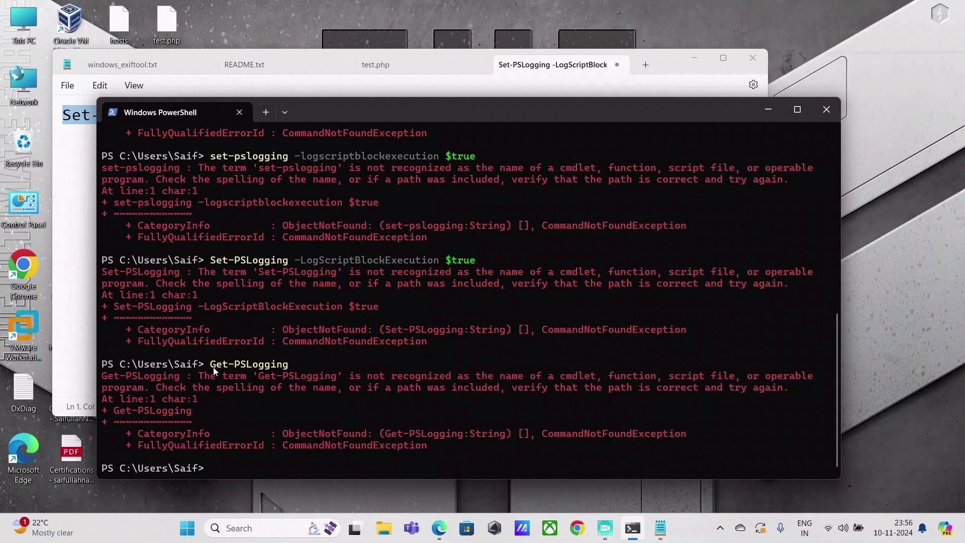
{"action": "left_click_drag", "start_coordinate": [210, 364], "coordinate": [290, 373]}
{"action": "right_click", "coordinate": [290, 373]}
{"action": "left_click_drag", "start_coordinate": [438, 448], "coordinate": [97, 363]}
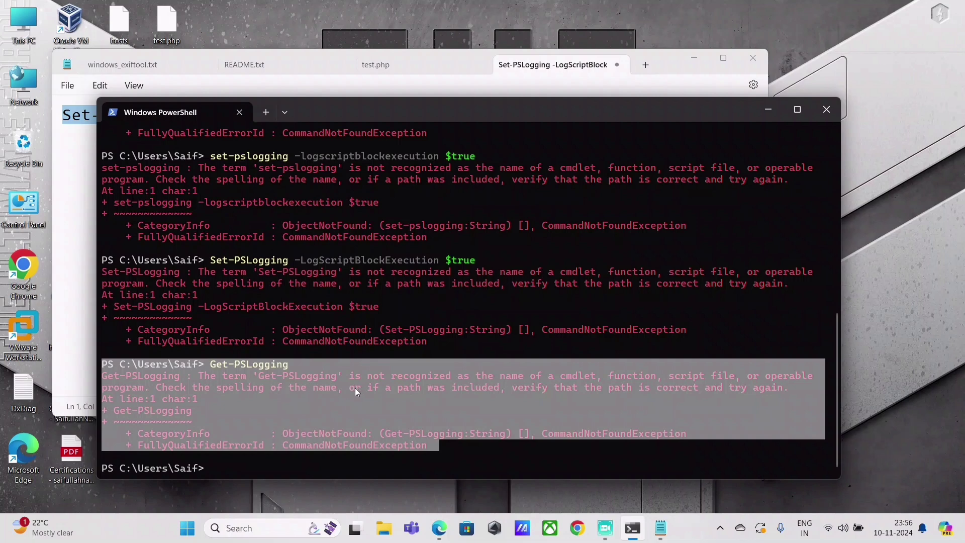
{"action": "left_click", "coordinate": [435, 424]}
{"action": "left_click_drag", "start_coordinate": [436, 454], "coordinate": [98, 366]}
{"action": "key", "text": "ctrl+c"}
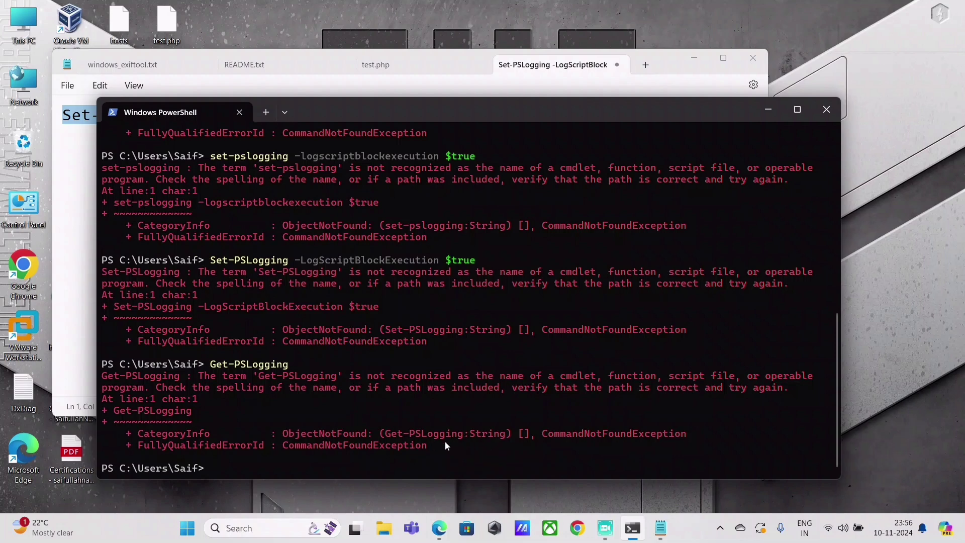
{"action": "left_click_drag", "start_coordinate": [444, 445], "coordinate": [107, 362]}
{"action": "key", "text": "ctrl+c"}
{"action": "left_click_drag", "start_coordinate": [210, 367], "coordinate": [285, 367]}
{"action": "key", "text": "ctrl+c"}
Cycle through the completion suggestions for cmdlets beginning with "get-" at the PowerShell prompt.
{"action": "type", "text": "get-"}
{"action": "key", "text": "Tab"}
{"action": "key", "text": "Tab"}
{"action": "key", "text": "Tab"}
{"action": "key", "text": "Tab"}
{"action": "key", "text": "Tab"}
{"action": "key", "text": "Tab"}
{"action": "key", "text": "Tab"}
{"action": "key", "text": "Tab"}
{"action": "key", "text": "Tab"}
{"action": "key", "text": "Tab"}
{"action": "key", "text": "Tab"}
{"action": "key", "text": "Tab"}
{"action": "key", "text": "Tab"}
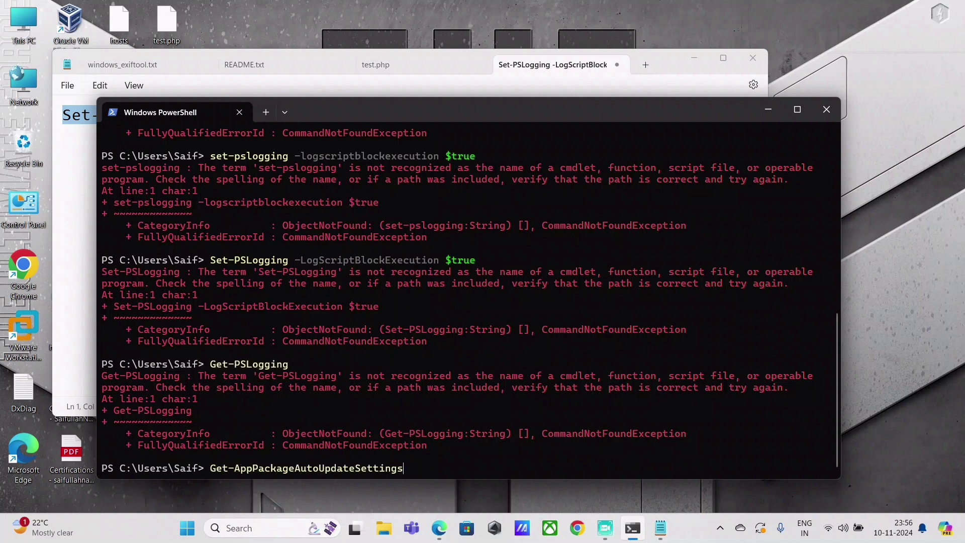
{"action": "key", "text": "Tab"}
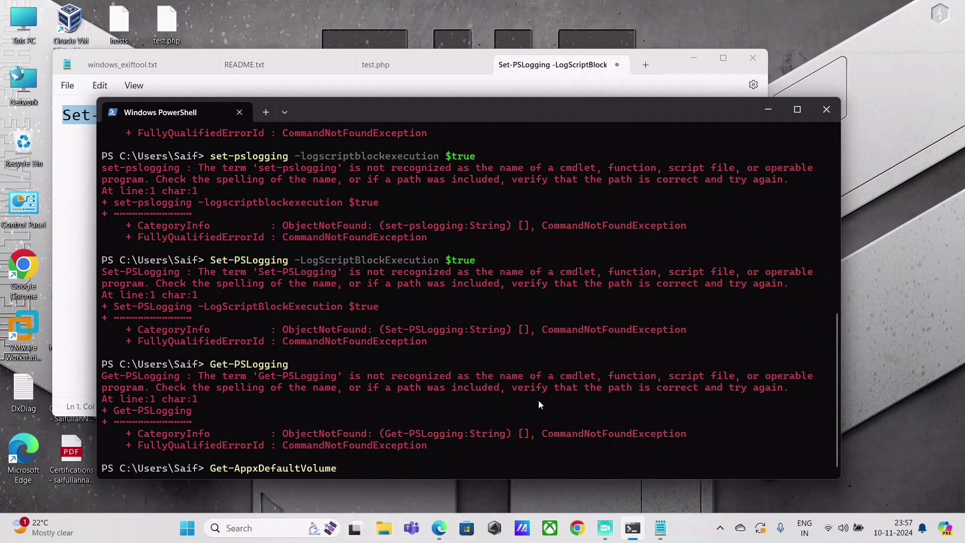
Highlight the Get-PSLogging command, and review the Get-ExecutionPolicy result at the start of the PowerShell session.
{"action": "left_click_drag", "start_coordinate": [289, 363], "coordinate": [210, 364]}
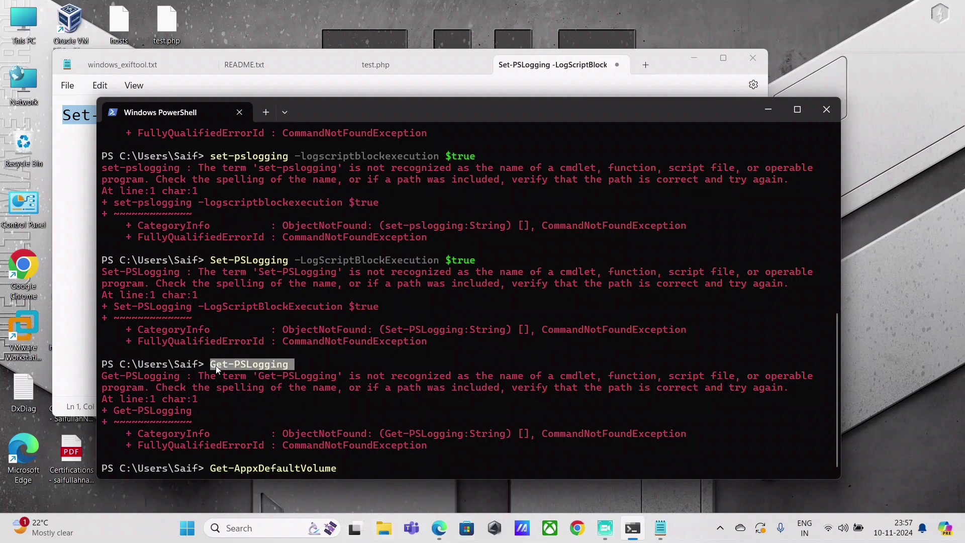
{"action": "key", "text": "ctrl+c"}
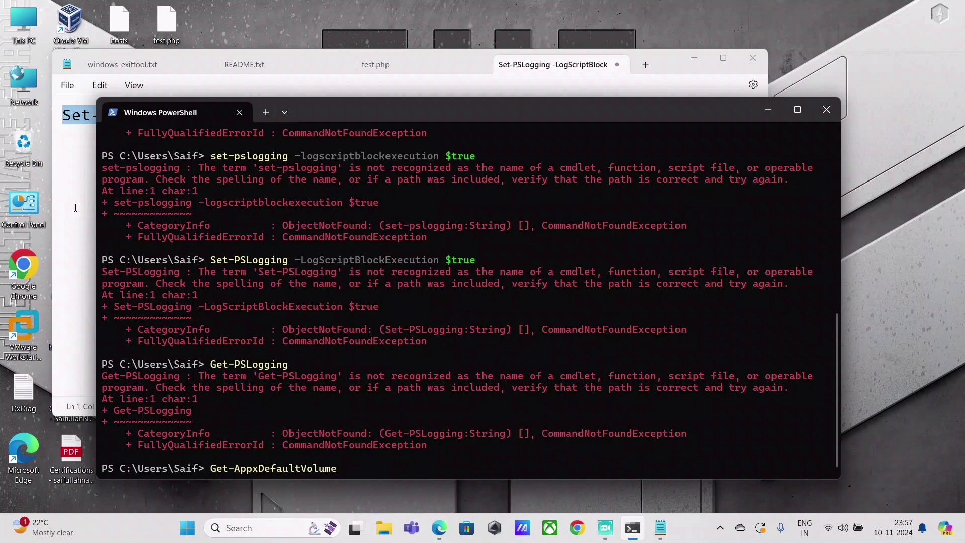
{"action": "scroll", "coordinate": [325, 334], "scroll_direction": "up", "scroll_amount": 12}
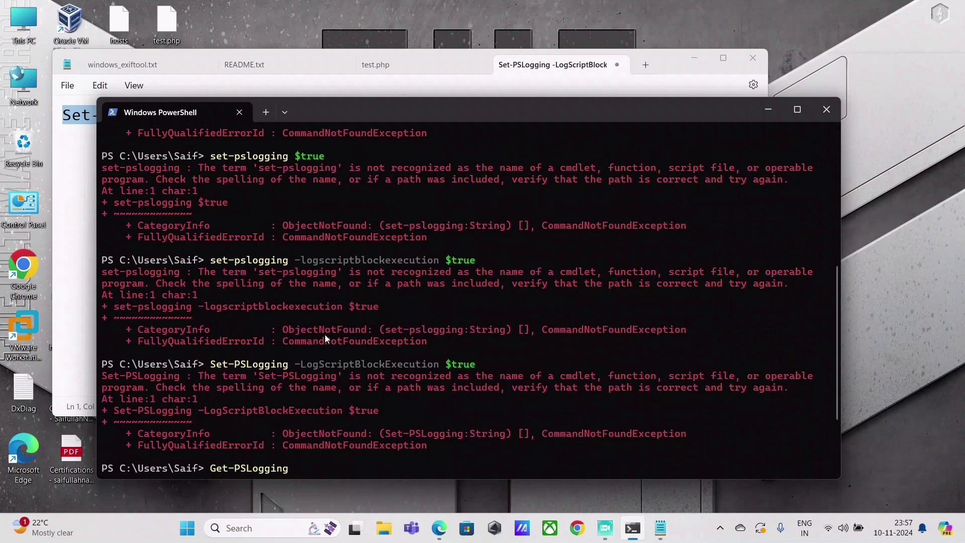
{"action": "left_click_drag", "start_coordinate": [324, 196], "coordinate": [102, 203]}
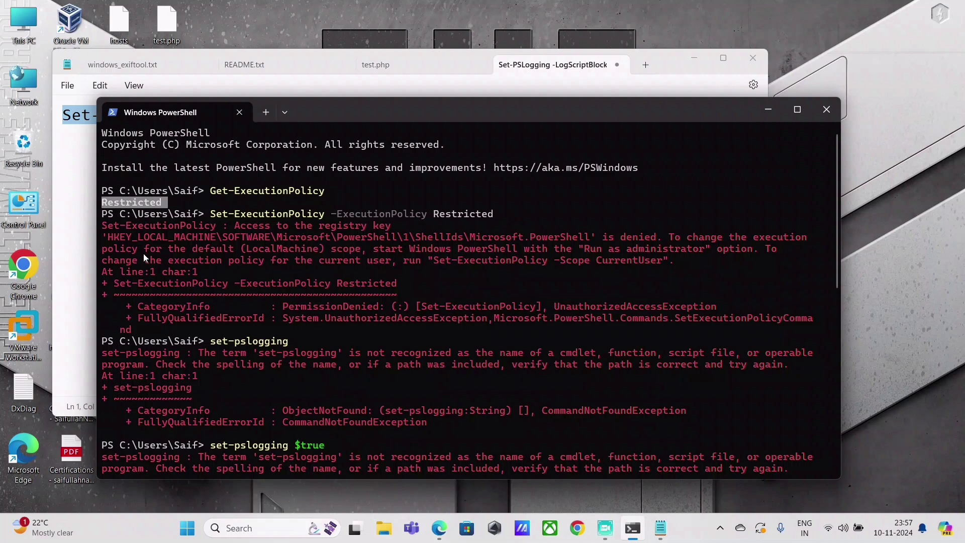
{"action": "scroll", "coordinate": [348, 291], "scroll_direction": "down", "scroll_amount": 11}
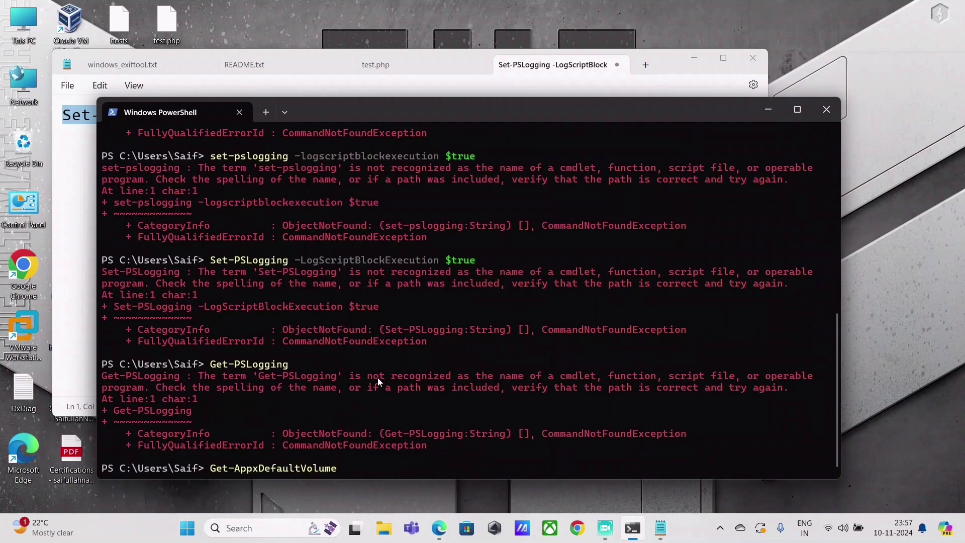
Clear the unfinished cmdlet from the prompt and close the PowerShell window.
{"action": "key", "text": "BackSpace"}
{"action": "key", "text": "BackSpace"}
{"action": "key", "text": "BackSpace"}
{"action": "key", "text": "BackSpace"}
{"action": "key", "text": "BackSpace"}
{"action": "key", "text": "BackSpace"}
{"action": "key", "text": "BackSpace"}
{"action": "key", "text": "BackSpace"}
{"action": "key", "text": "BackSpace"}
{"action": "key", "text": "BackSpace"}
{"action": "key", "text": "BackSpace"}
{"action": "key", "text": "BackSpace"}
{"action": "key", "text": "BackSpace"}
{"action": "key", "text": "BackSpace"}
{"action": "key", "text": "BackSpace"}
{"action": "key", "text": "BackSpace"}
{"action": "key", "text": "BackSpace"}
{"action": "key", "text": "BackSpace"}
{"action": "key", "text": "BackSpace"}
{"action": "key", "text": "BackSpace"}
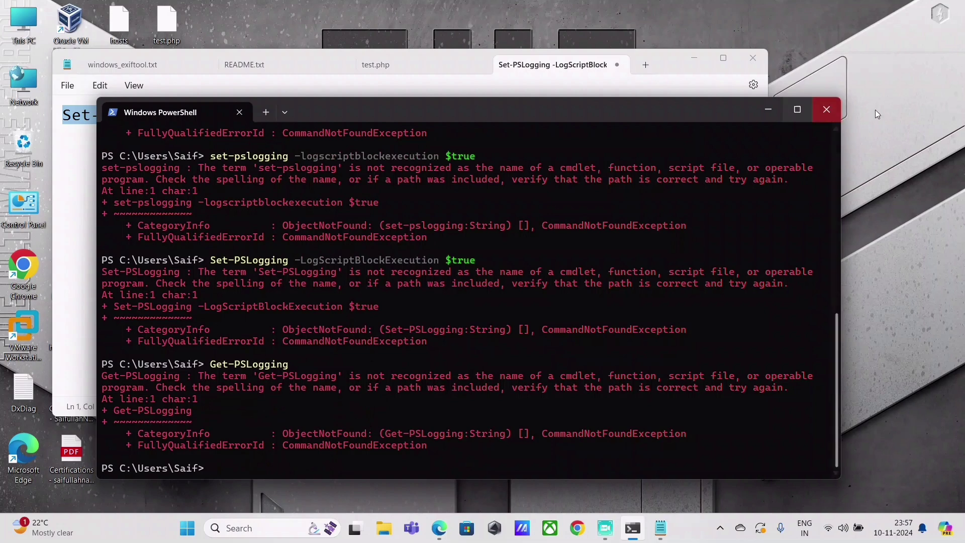
{"action": "left_click", "coordinate": [827, 109]}
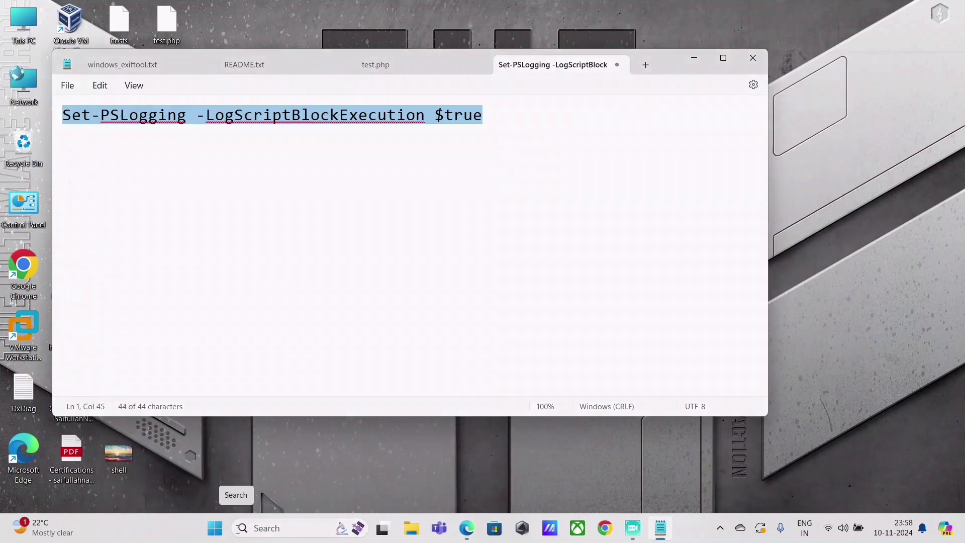
Open Windows PowerShell as administrator, and close the Notepad window behind it.
{"action": "left_click", "coordinate": [214, 536]}
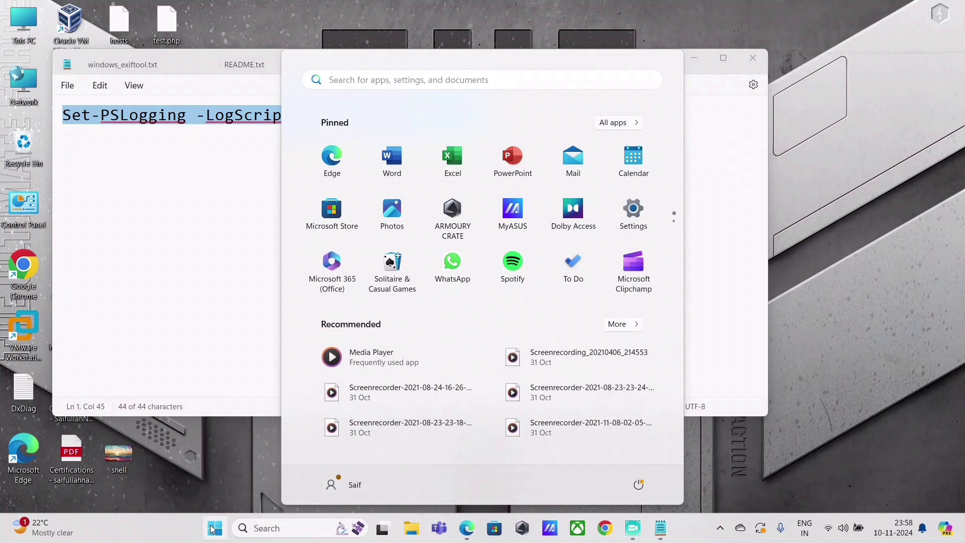
{"action": "left_click", "coordinate": [212, 529]}
{"action": "left_click", "coordinate": [212, 529]}
{"action": "type", "text": "po"}
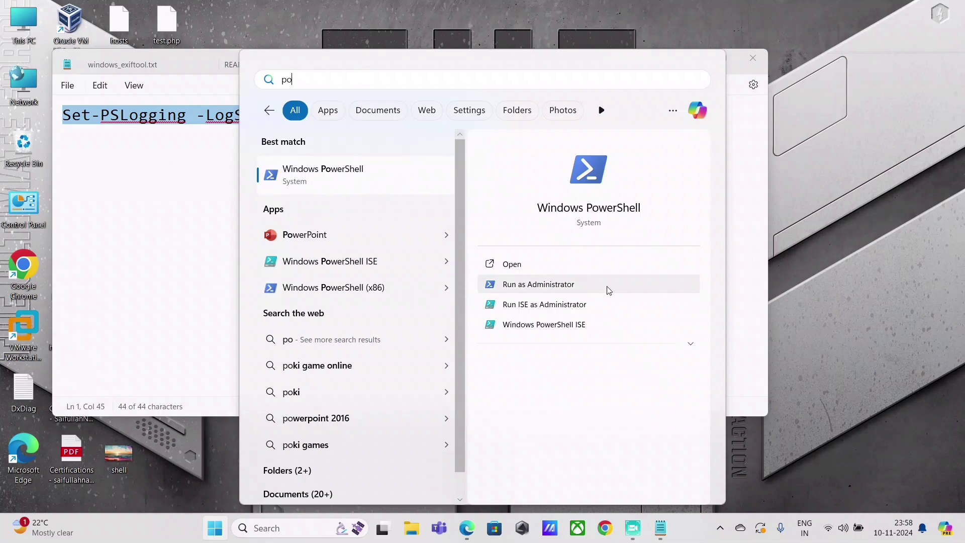
{"action": "left_click", "coordinate": [550, 288]}
{"action": "key", "text": "alt+y"}
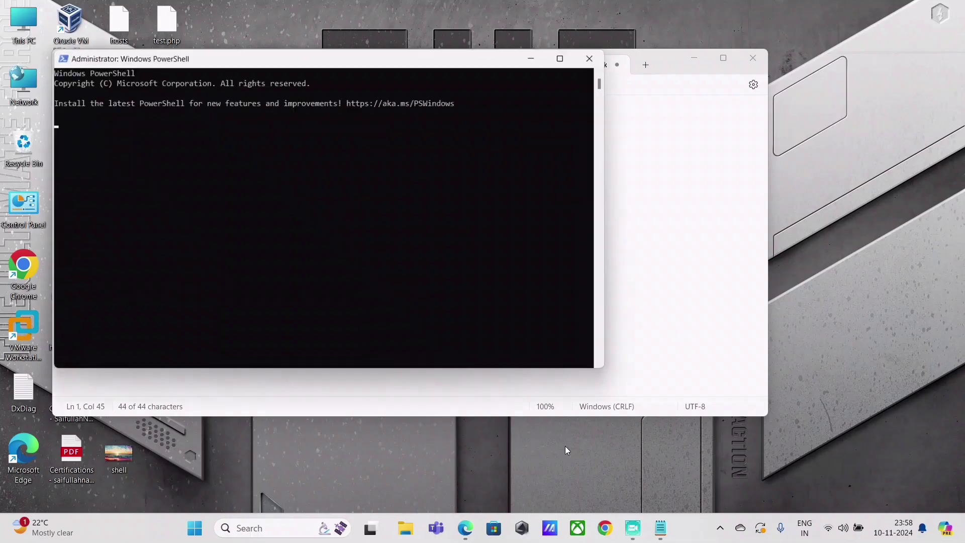
{"action": "left_click", "coordinate": [747, 62]}
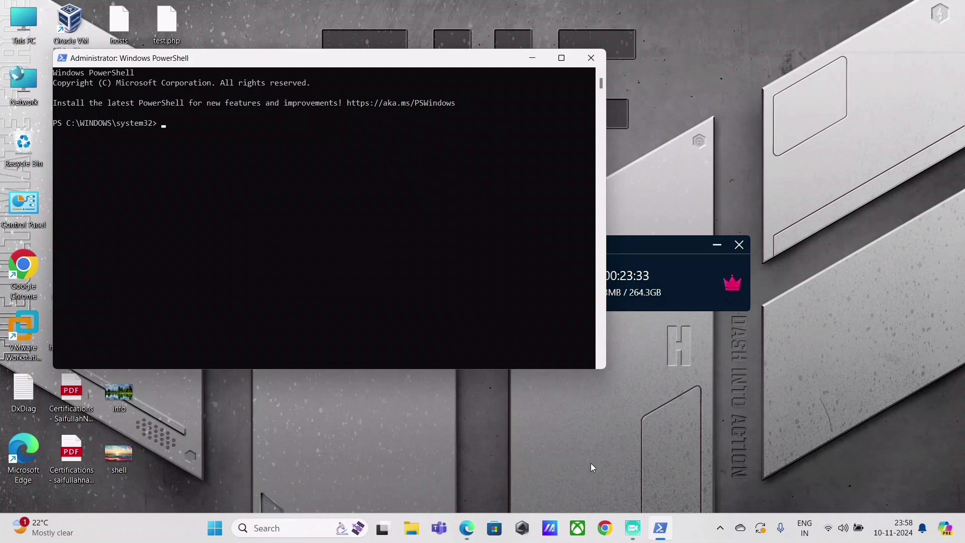
{"action": "left_click_drag", "start_coordinate": [632, 258], "coordinate": [769, 257]}
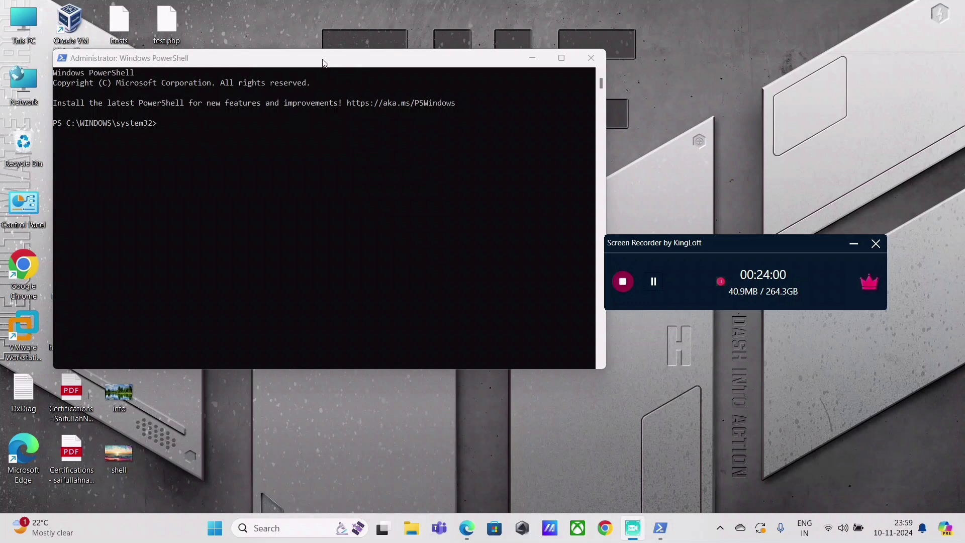
Set the PowerShell session's language mode by running "$ExecutionContext.SessionState.LanguageMode = 'ConstrainedLanguage'".
{"action": "left_click", "coordinate": [227, 145]}
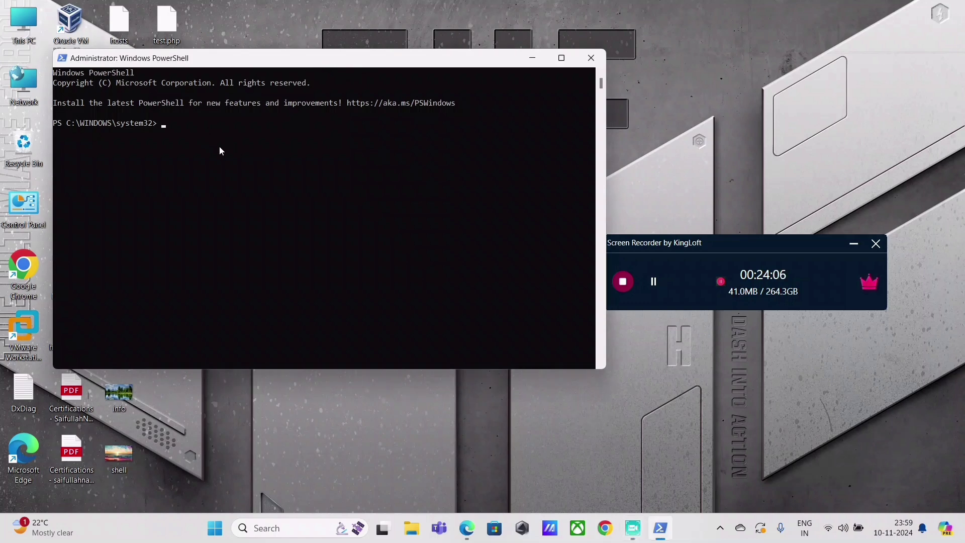
{"action": "type", "text": "$ExecutionContext."}
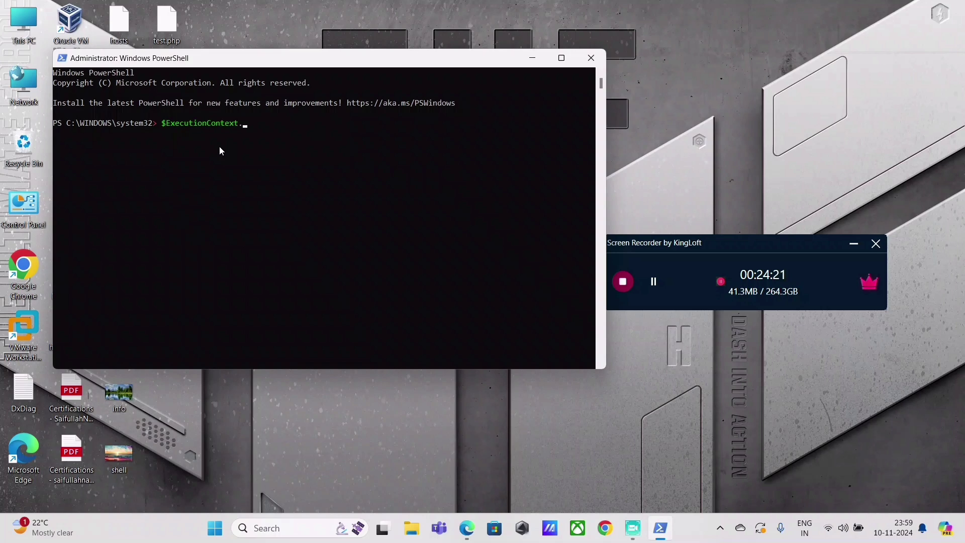
{"action": "key", "text": "BackSpace"}
{"action": "type", "text": ".SeSe"}
{"action": "key", "text": "Tab"}
{"action": "type", "text": ".Lang"}
{"action": "key", "text": "Tab"}
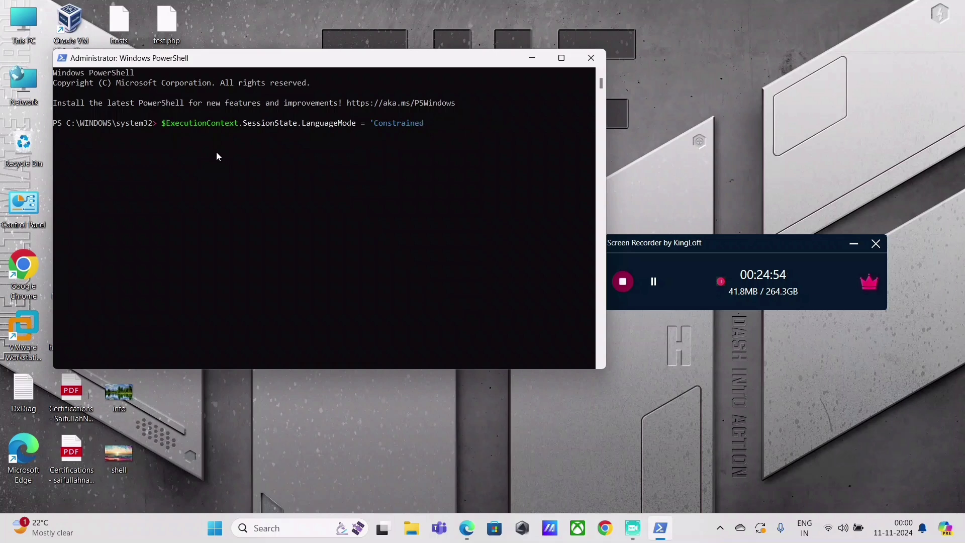
{"action": "type", "text": "Language'"}
{"action": "key", "text": "Return"}
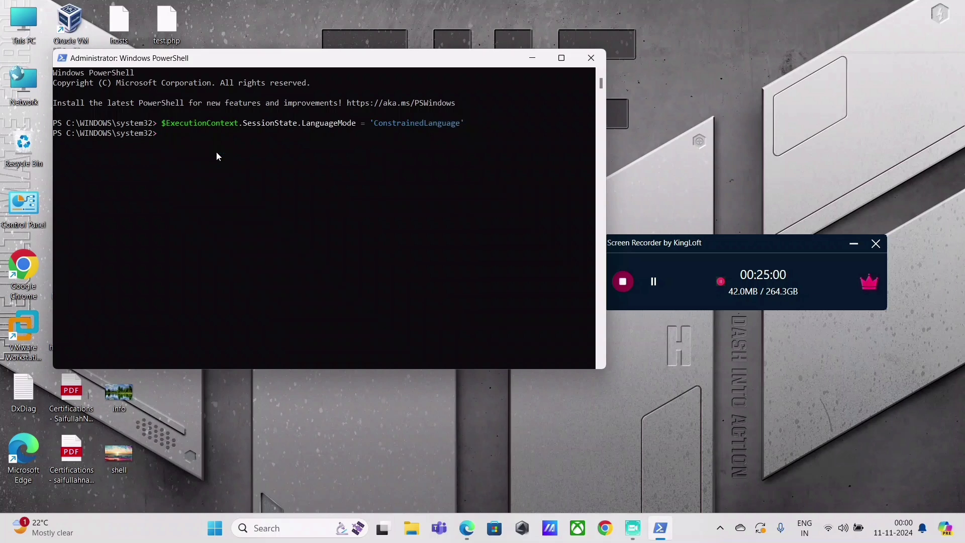
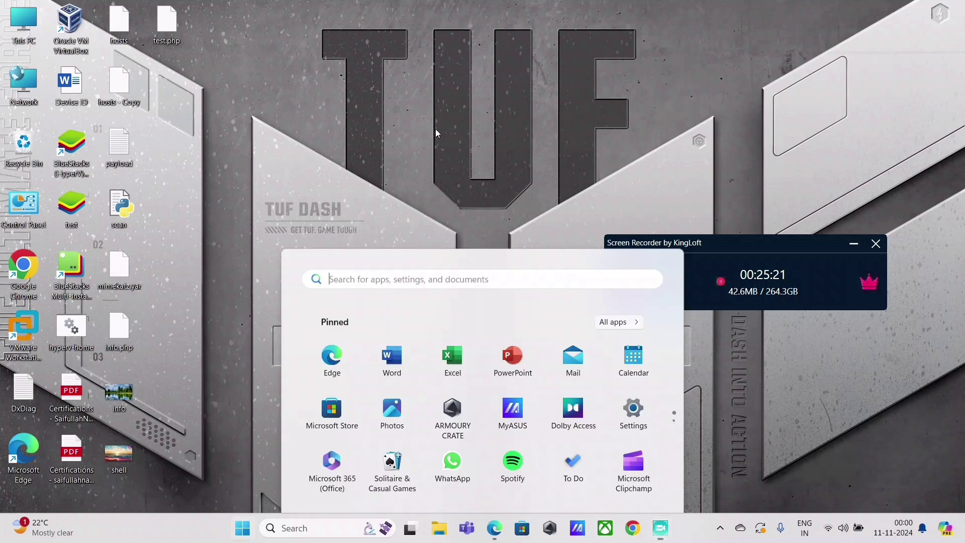
Search for "po" from the Start menu and open the file location of Windows PowerShell.
{"action": "type", "text": "po"}
{"action": "right_click", "coordinate": [379, 173]}
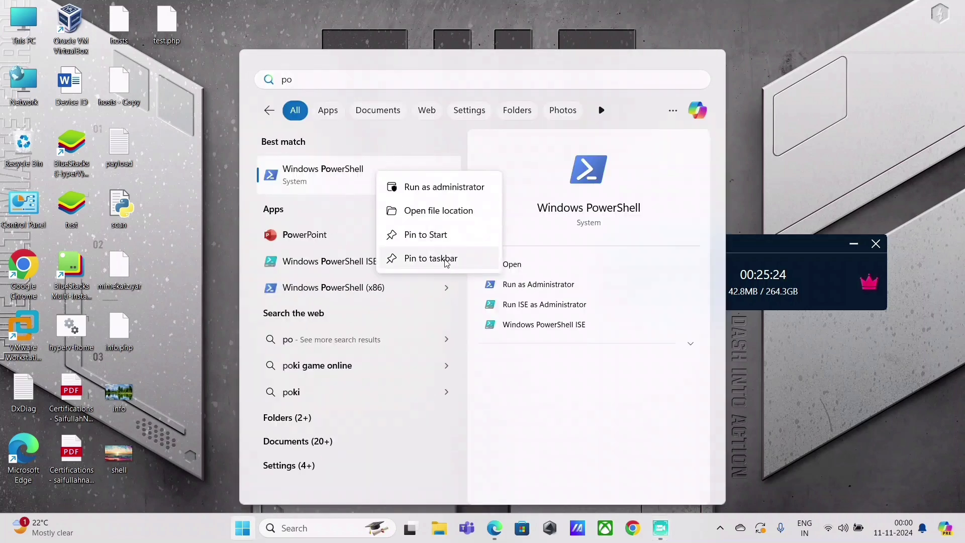
{"action": "left_click", "coordinate": [446, 213]}
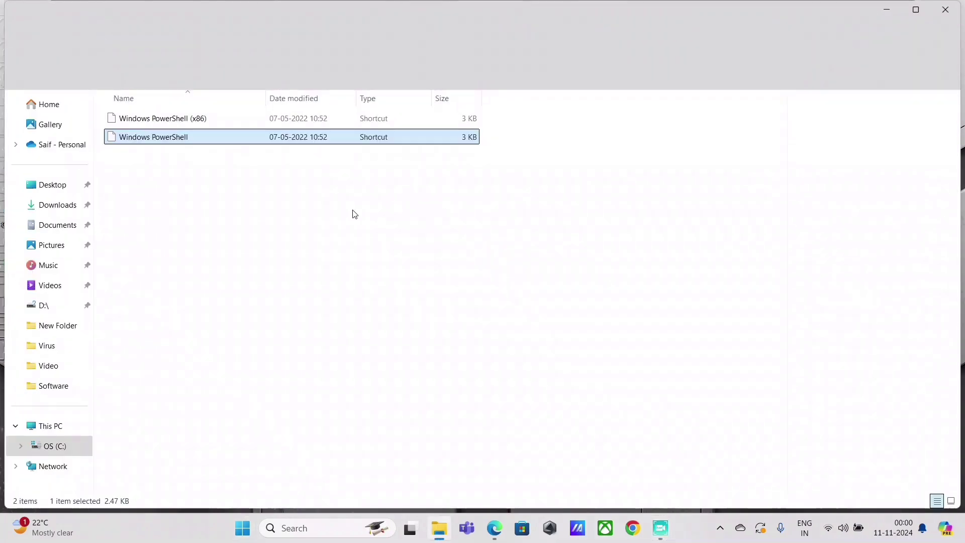
Open the Properties of the Windows PowerShell shortcut and show its security permissions.
{"action": "right_click", "coordinate": [219, 141]}
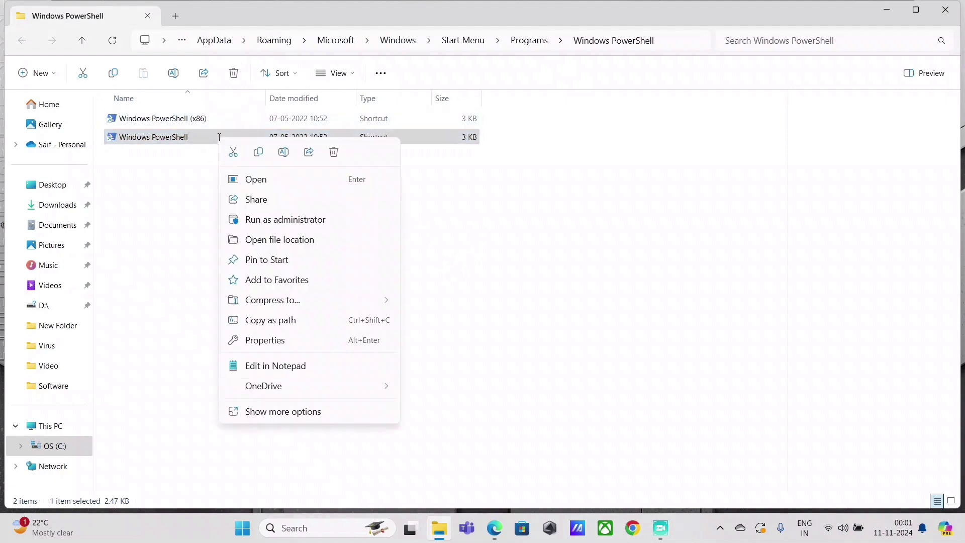
{"action": "left_click", "coordinate": [281, 408]}
{"action": "left_click", "coordinate": [258, 437]}
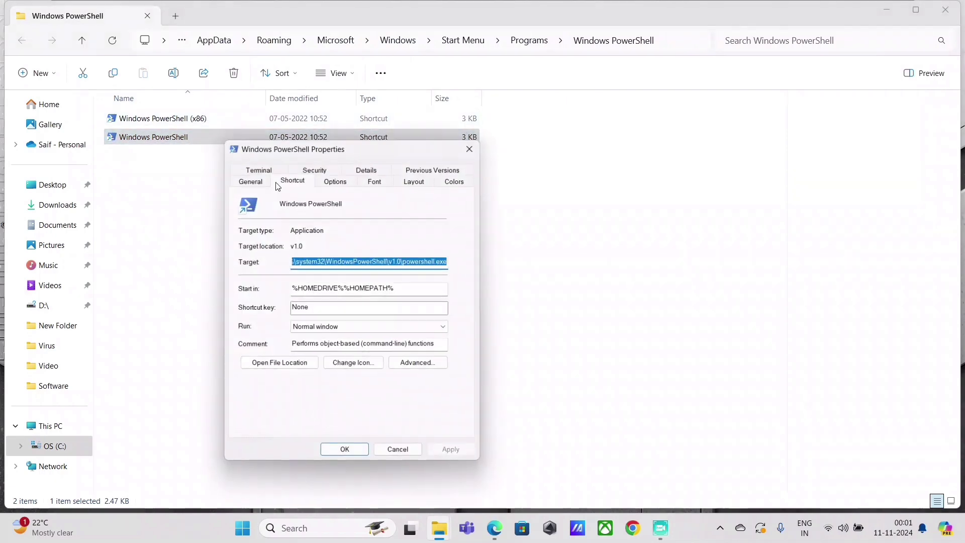
{"action": "left_click", "coordinate": [318, 177]}
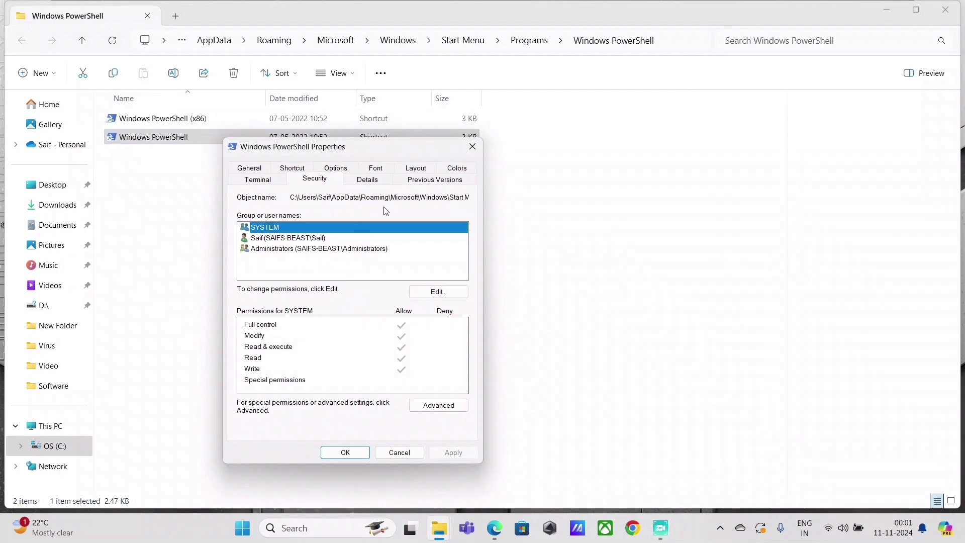
Examine the permissions on the Windows PowerShell shortcut for SYSTEM, the personal user account and the Administrators group.
{"action": "left_click", "coordinate": [287, 239]}
{"action": "left_click", "coordinate": [309, 251]}
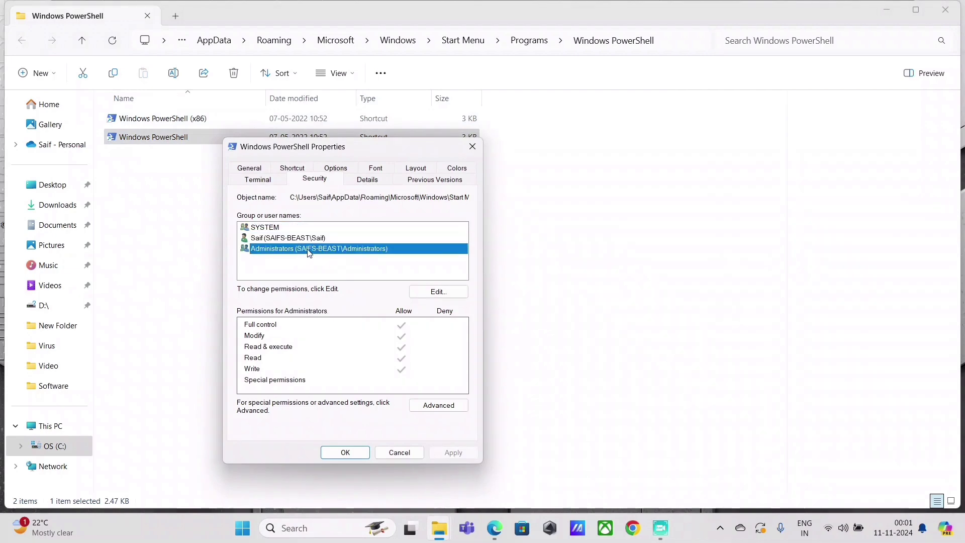
{"action": "left_click", "coordinate": [294, 229]}
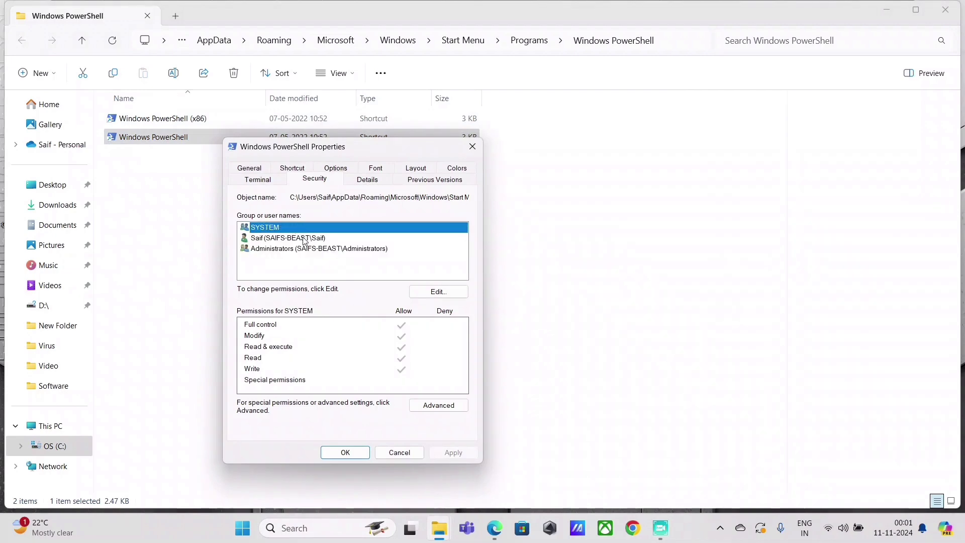
{"action": "left_click", "coordinate": [304, 240]}
{"action": "left_click", "coordinate": [307, 249]}
{"action": "left_click", "coordinate": [314, 239]}
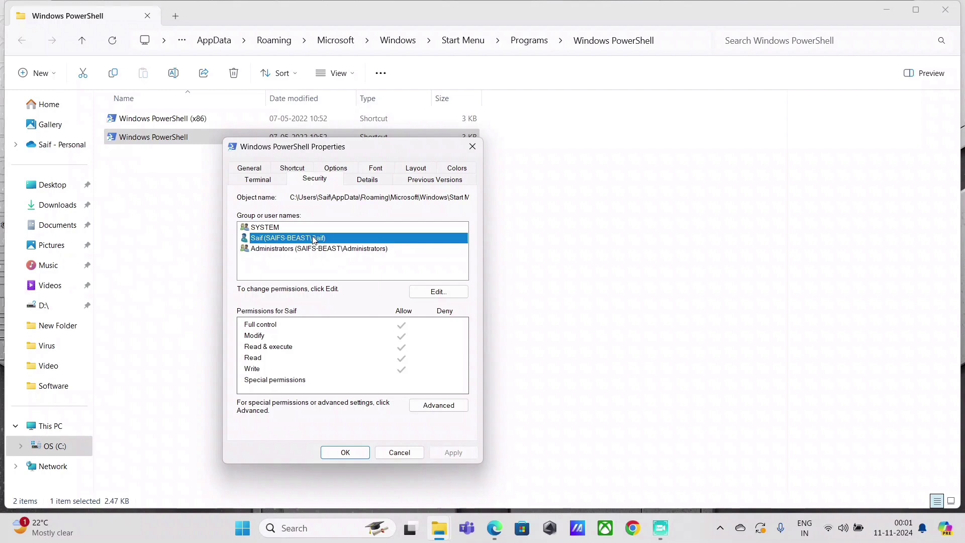
{"action": "left_click", "coordinate": [311, 250]}
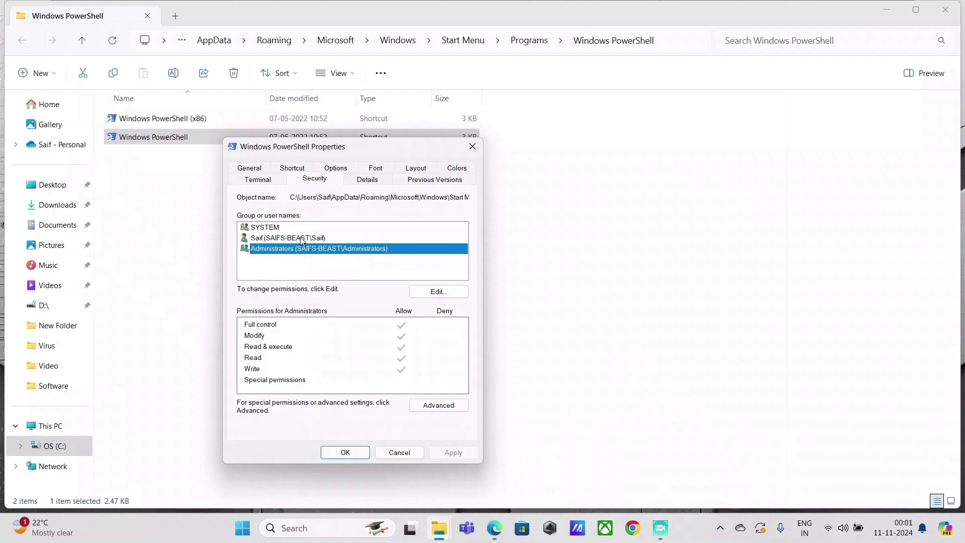
{"action": "left_click", "coordinate": [278, 228]}
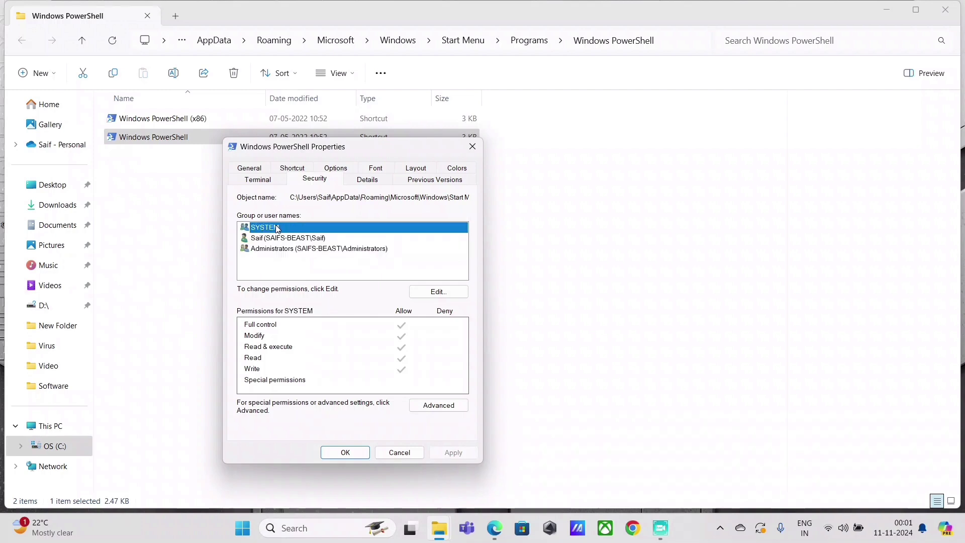
{"action": "left_click", "coordinate": [329, 250]}
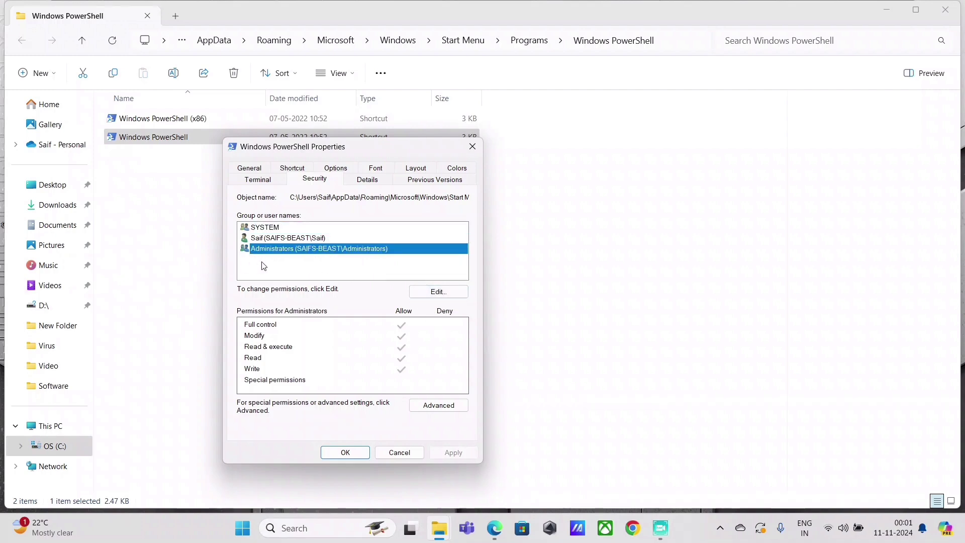
Try to clear the allowed Full control permission for the personal user account on the shortcut, and cancel the permission editing.
{"action": "left_click", "coordinate": [424, 292]}
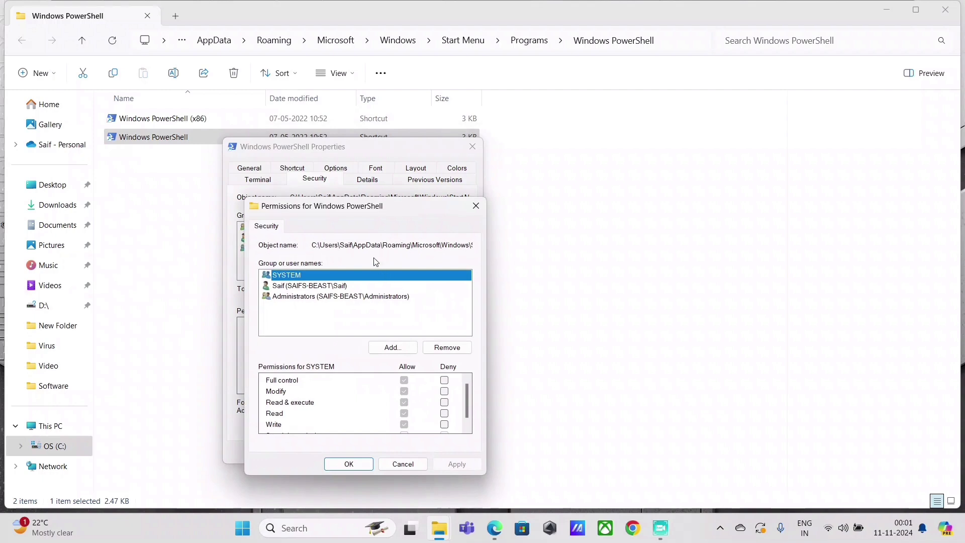
{"action": "left_click", "coordinate": [326, 287]}
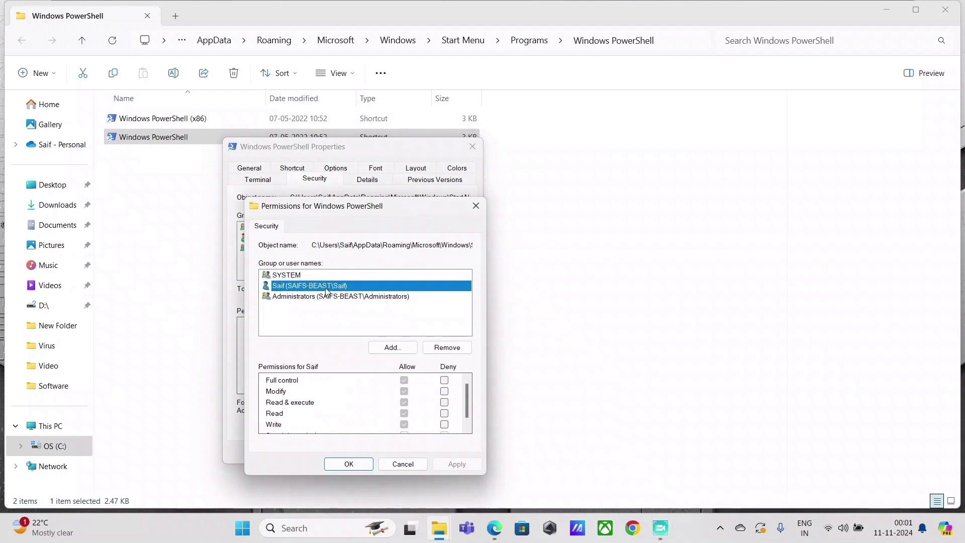
{"action": "left_click", "coordinate": [405, 382]}
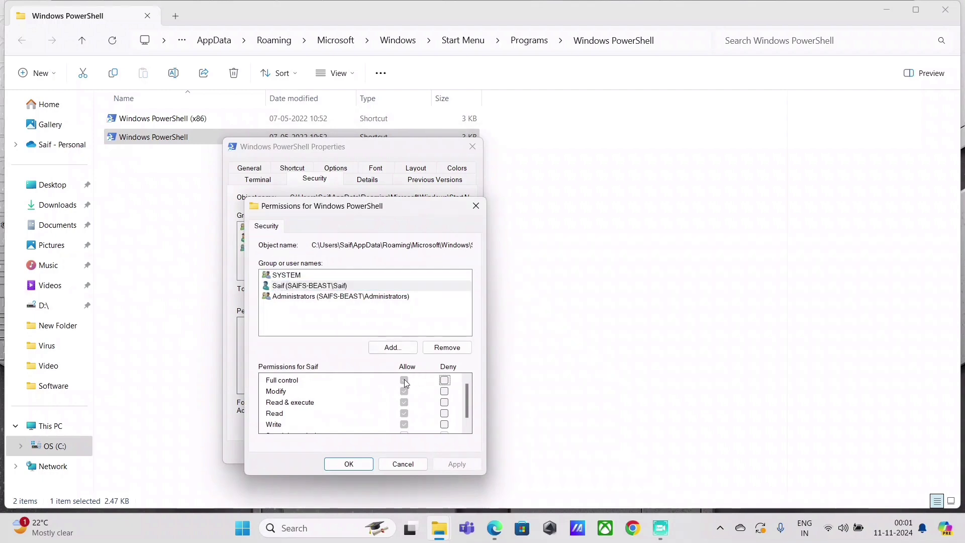
{"action": "left_click", "coordinate": [327, 287]}
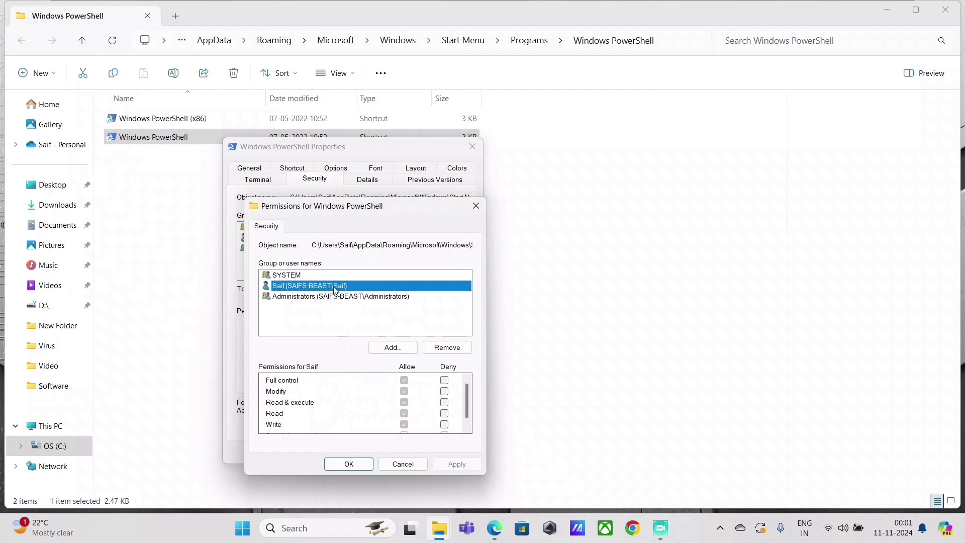
{"action": "left_click", "coordinate": [402, 462]}
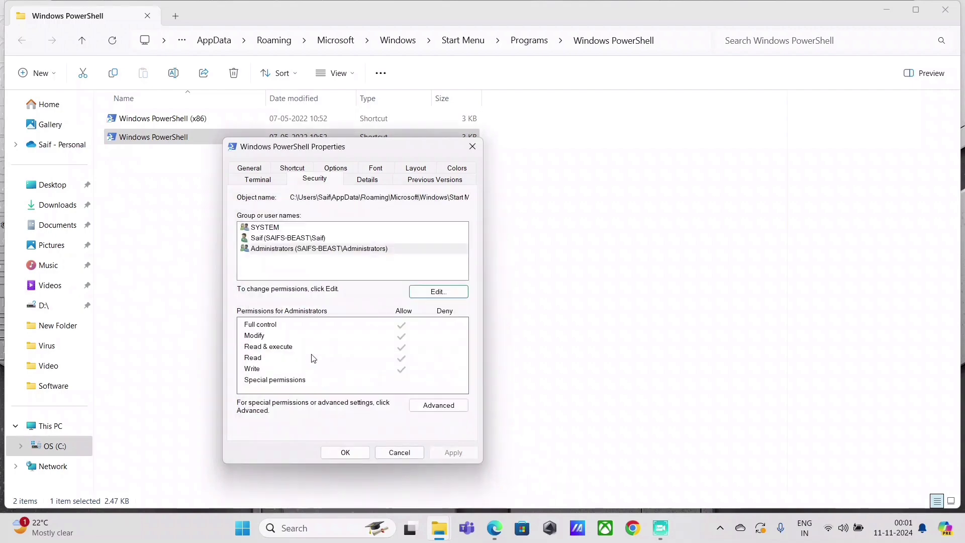
Examine the shortcut's advanced security settings, including the permission entries, effective access and owner selection, and close them without changes.
{"action": "left_click", "coordinate": [439, 406]}
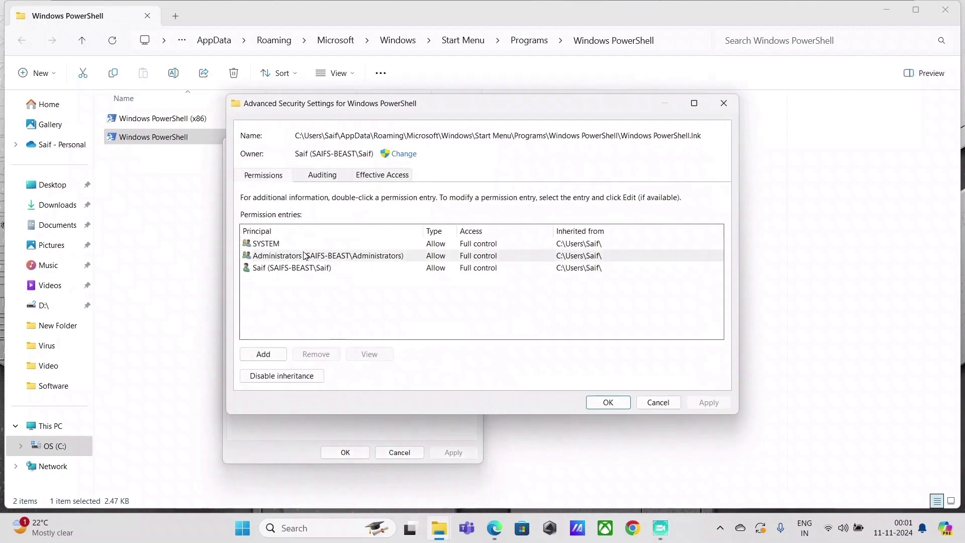
{"action": "left_click", "coordinate": [327, 256]}
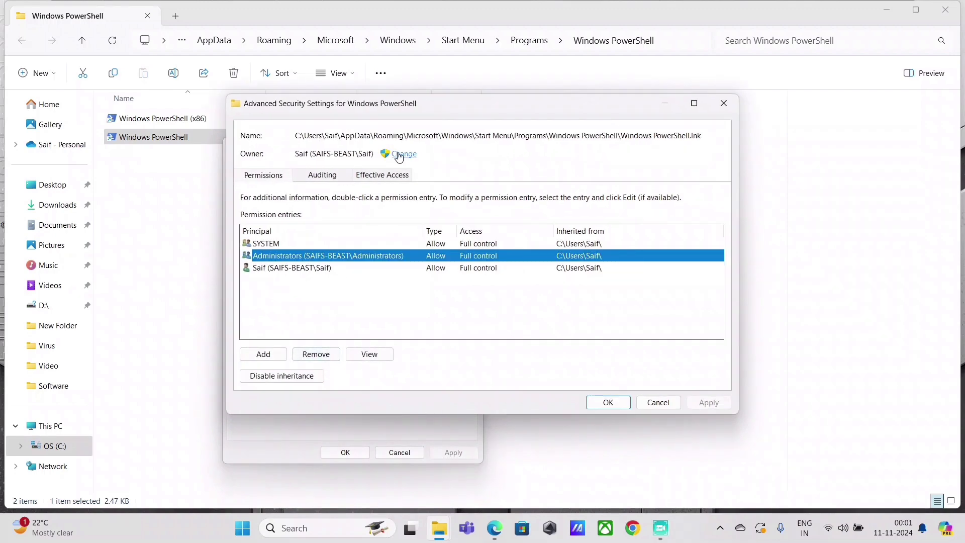
{"action": "left_click", "coordinate": [393, 267]}
{"action": "left_click", "coordinate": [402, 175]}
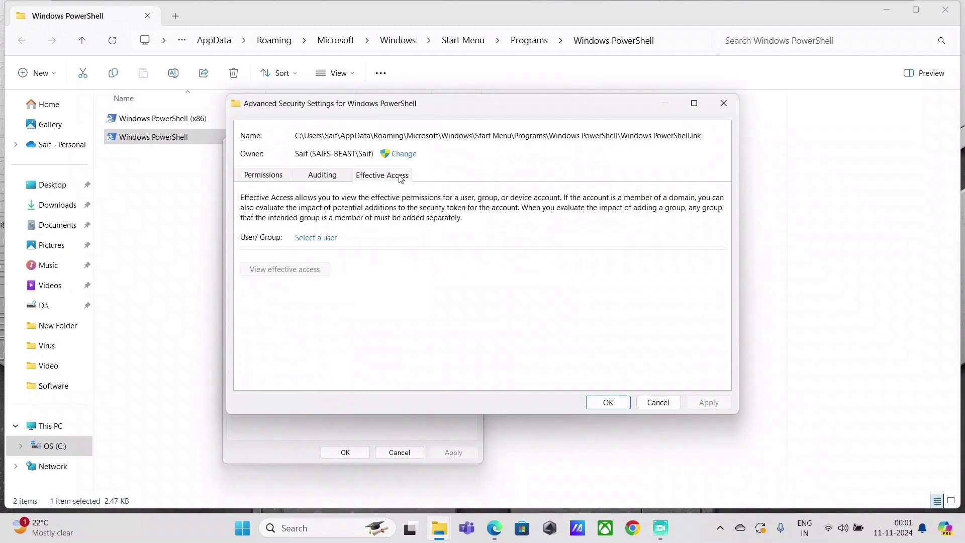
{"action": "left_click", "coordinate": [282, 177]}
{"action": "left_click", "coordinate": [403, 155]}
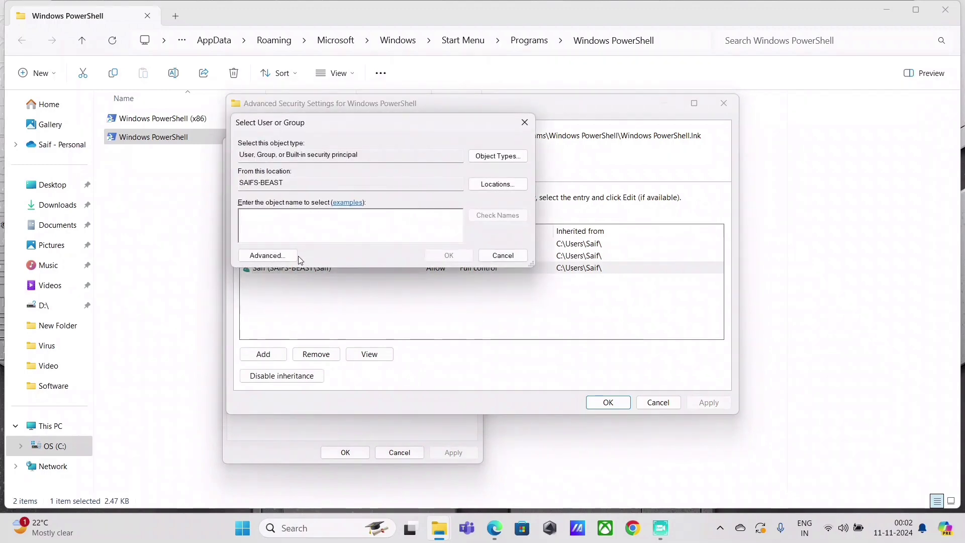
{"action": "left_click", "coordinate": [497, 260]}
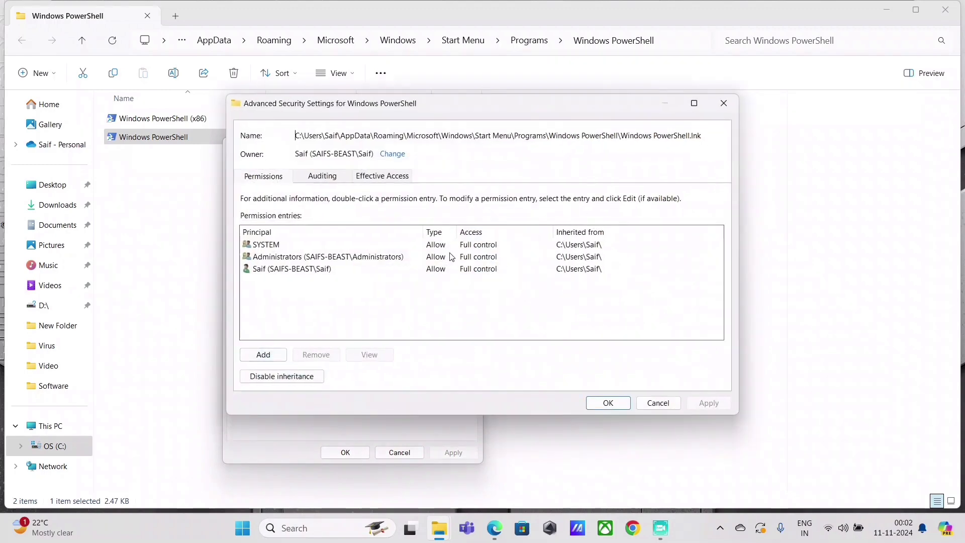
{"action": "left_click", "coordinate": [669, 403]}
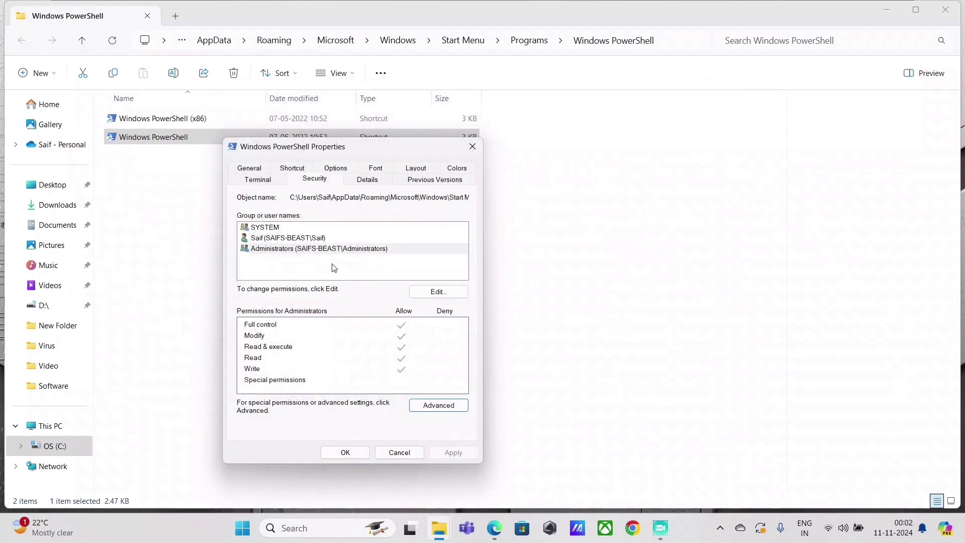
View the Administrators entry and the editable permissions of the shortcut, and cancel out of its Properties.
{"action": "left_click", "coordinate": [314, 239]}
{"action": "left_click", "coordinate": [315, 249]}
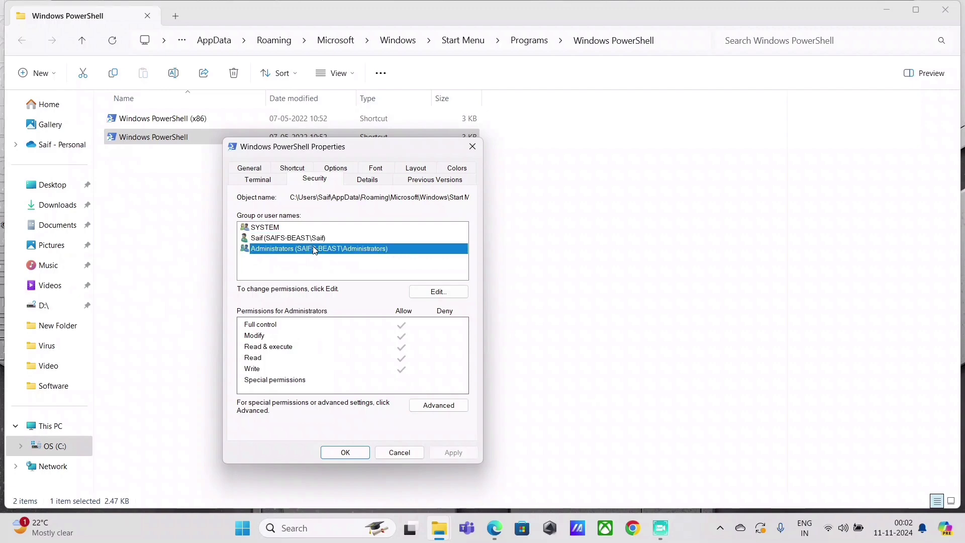
{"action": "left_click", "coordinate": [411, 294]}
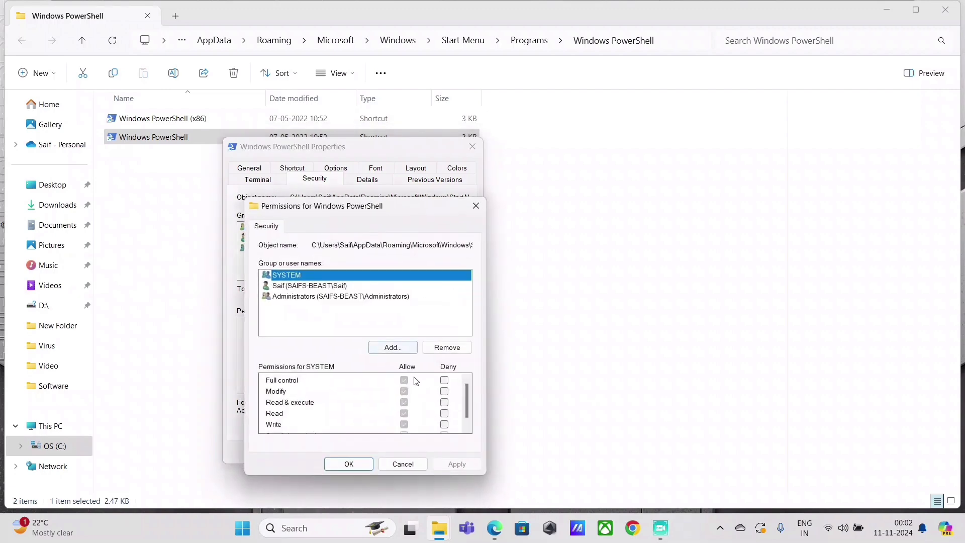
{"action": "left_click", "coordinate": [403, 463]}
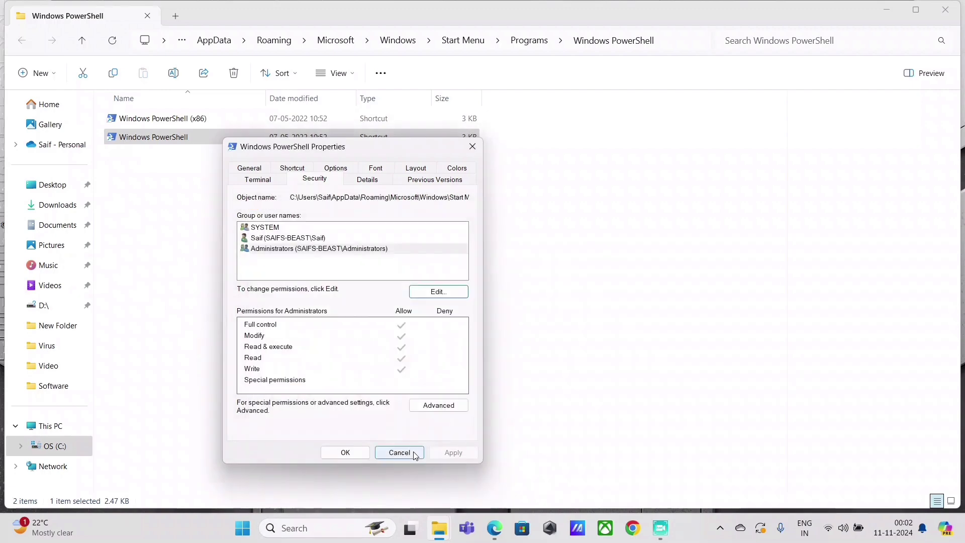
{"action": "left_click", "coordinate": [399, 452]}
Open the Access work or school account settings from a Start menu search, and return to the Windows PowerShell shortcut folder.
{"action": "right_click", "coordinate": [220, 136]}
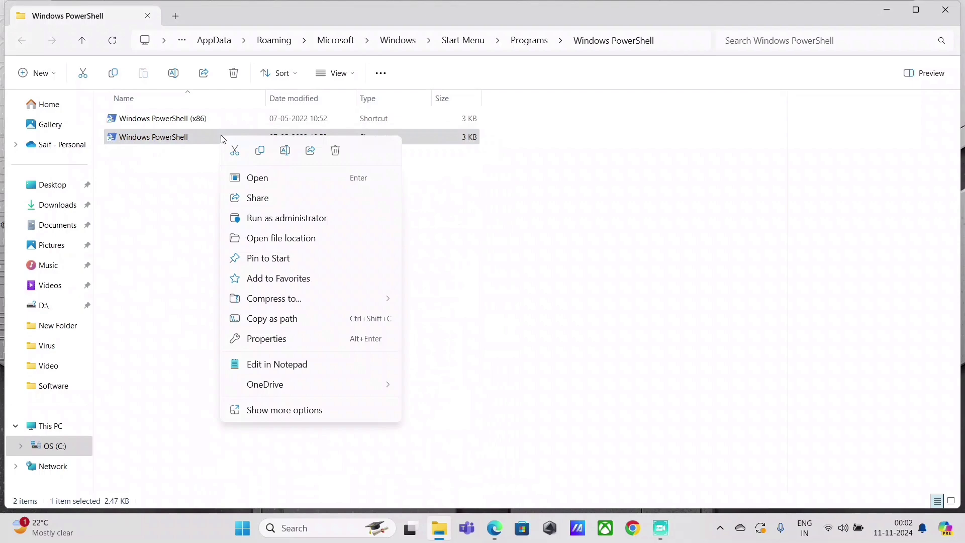
{"action": "left_click", "coordinate": [324, 411]}
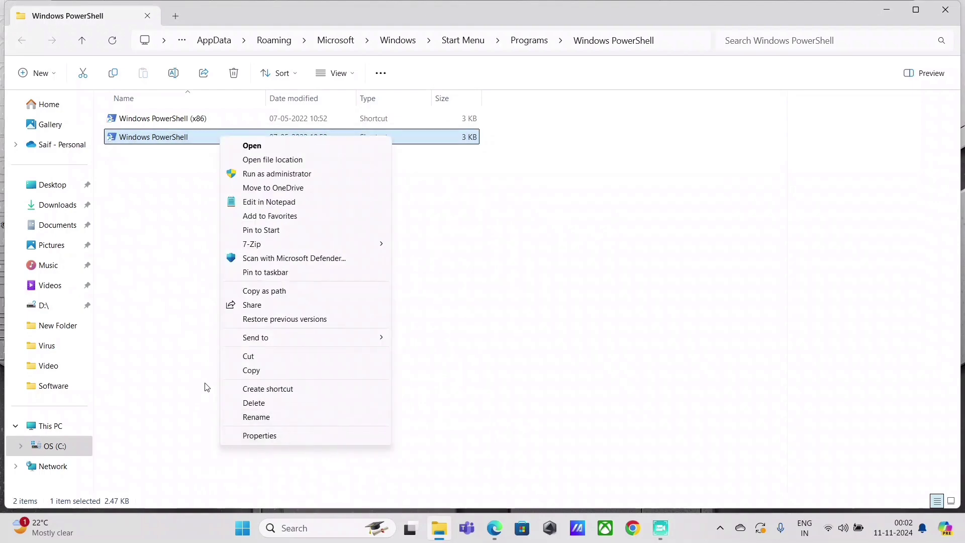
{"action": "key", "text": "super"}
{"action": "type", "text": "accc"}
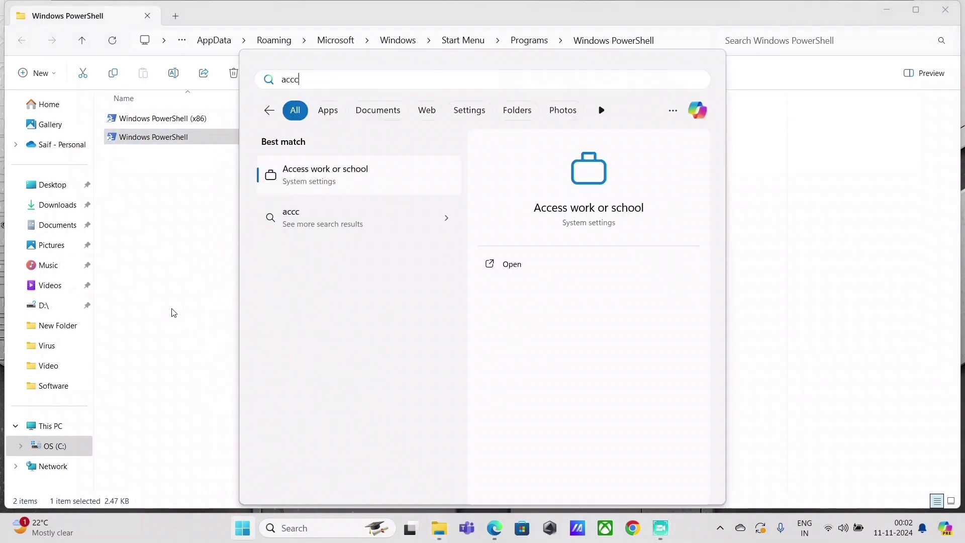
{"action": "key", "text": "BackSpace"}
{"action": "type", "text": "e"}
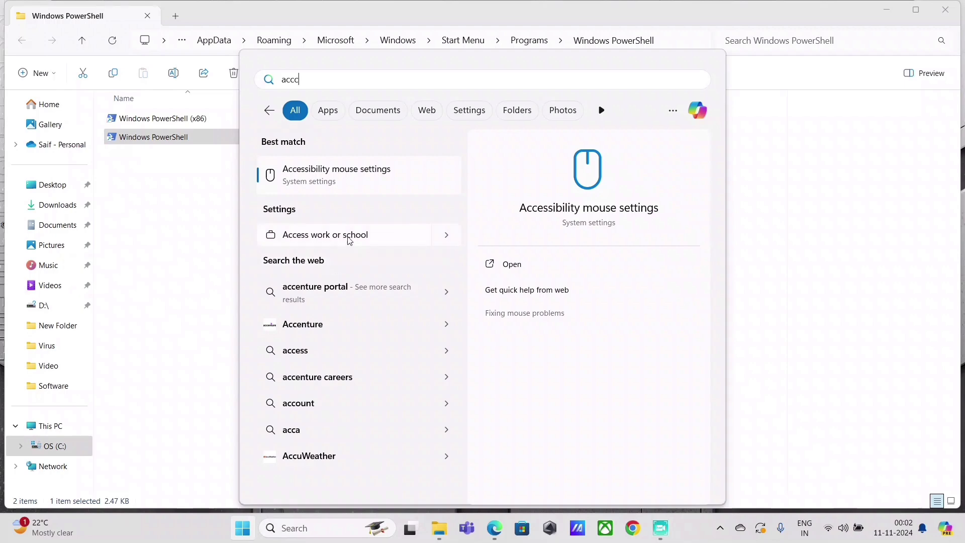
{"action": "left_click", "coordinate": [347, 234]}
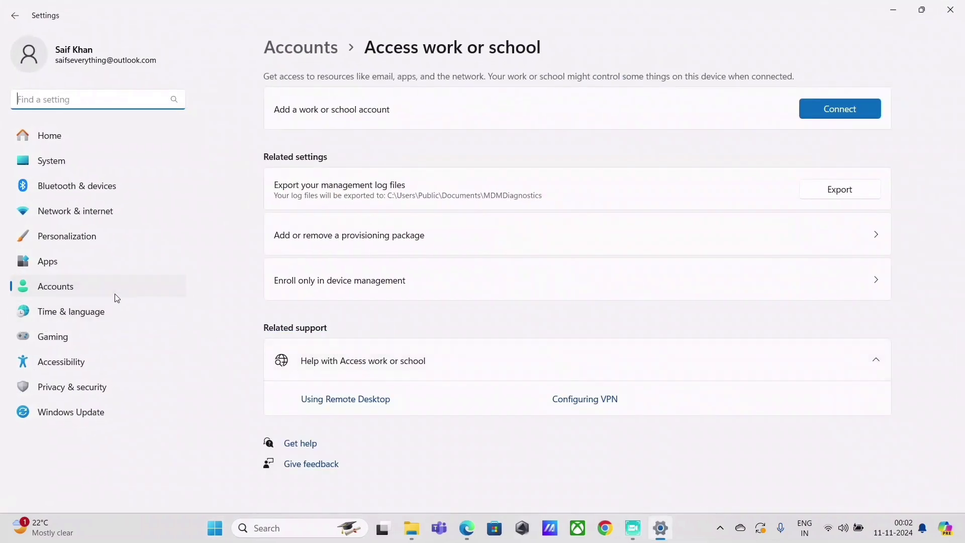
{"action": "left_click", "coordinate": [671, 533]}
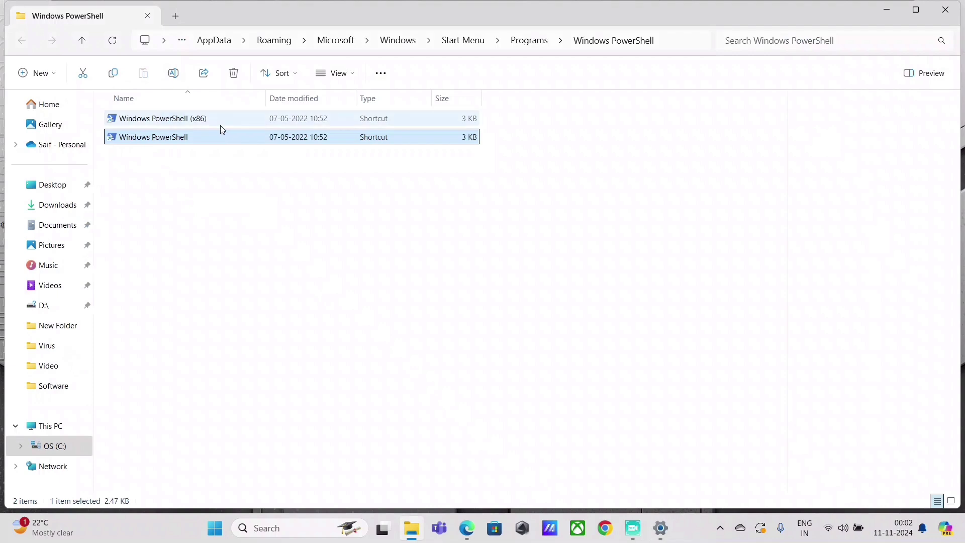
Reopen the Properties of the Windows PowerShell shortcut at its security permissions.
{"action": "right_click", "coordinate": [221, 138]}
{"action": "left_click", "coordinate": [299, 412]}
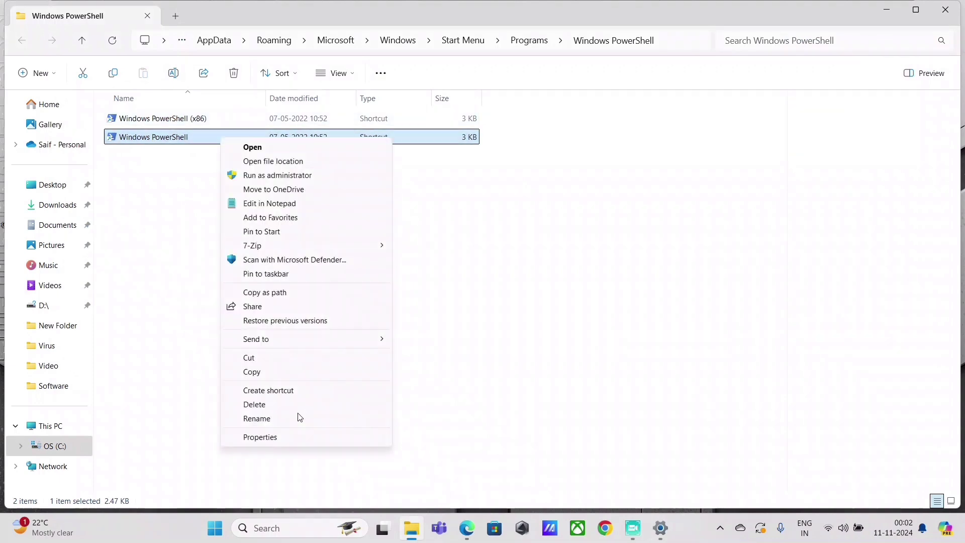
{"action": "left_click", "coordinate": [283, 436]}
{"action": "left_click", "coordinate": [332, 169]}
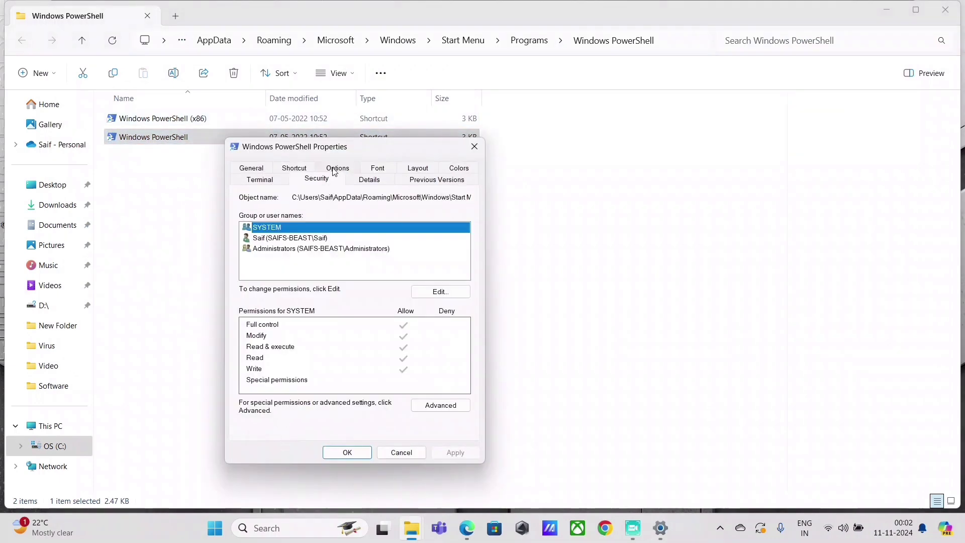
Compare the permissions of the Administrators group with those of the personal user account, and cancel the shortcut's Properties.
{"action": "left_click", "coordinate": [291, 250]}
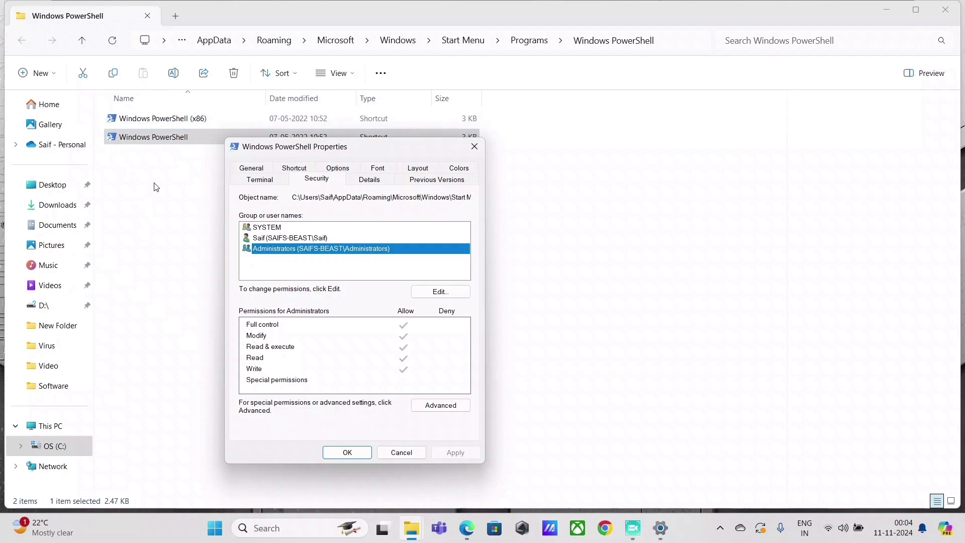
{"action": "left_click", "coordinate": [305, 238]}
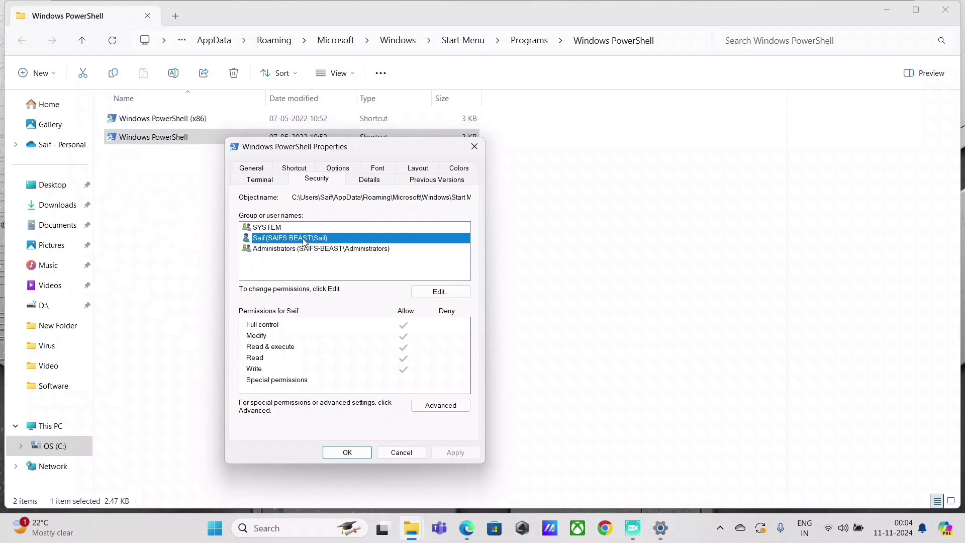
{"action": "left_click", "coordinate": [307, 250]}
{"action": "left_click", "coordinate": [310, 242]}
{"action": "left_click", "coordinate": [310, 249]}
{"action": "left_click", "coordinate": [316, 242]}
{"action": "left_click", "coordinate": [310, 250]}
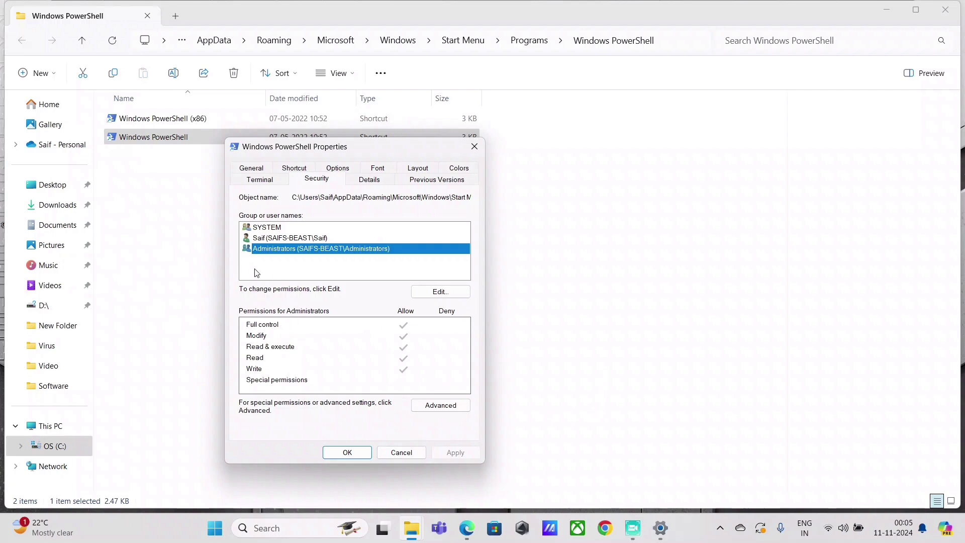
{"action": "left_click", "coordinate": [412, 455]}
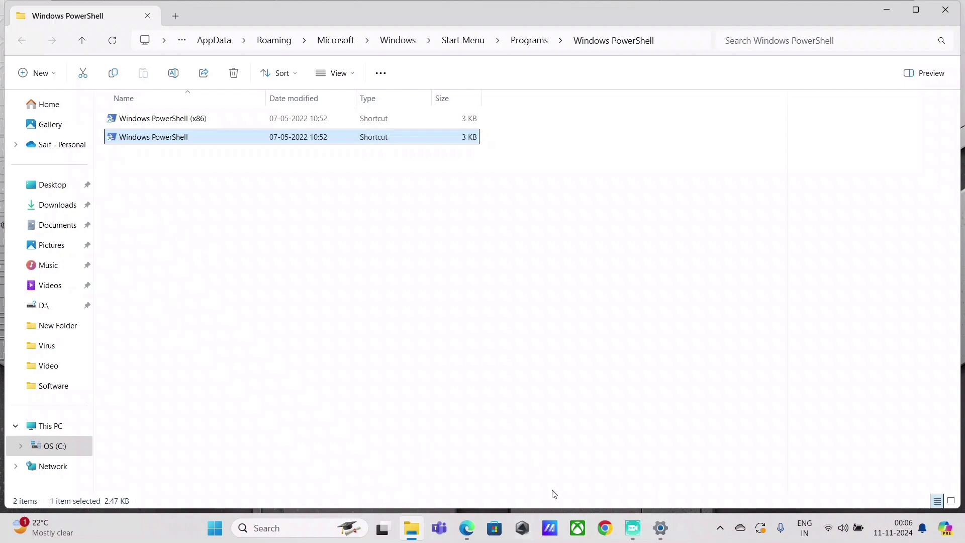
{"action": "left_click", "coordinate": [633, 528]}
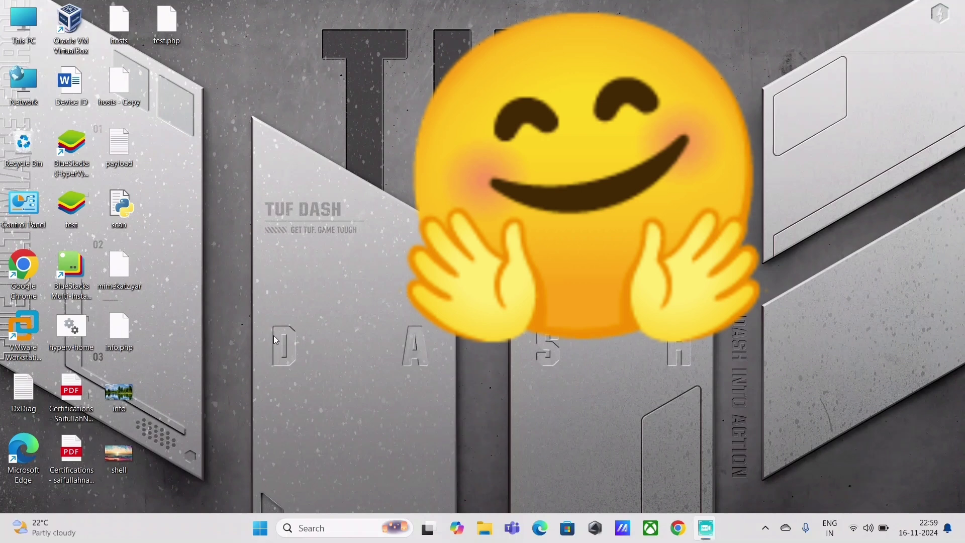
Open the Start menu search.
{"action": "key", "text": "super"}
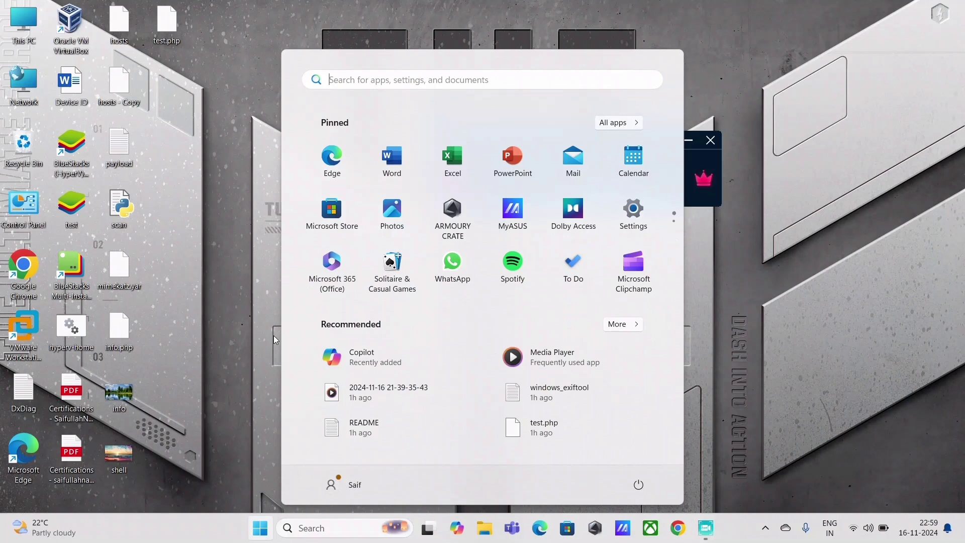
{"action": "type", "text": "r"}
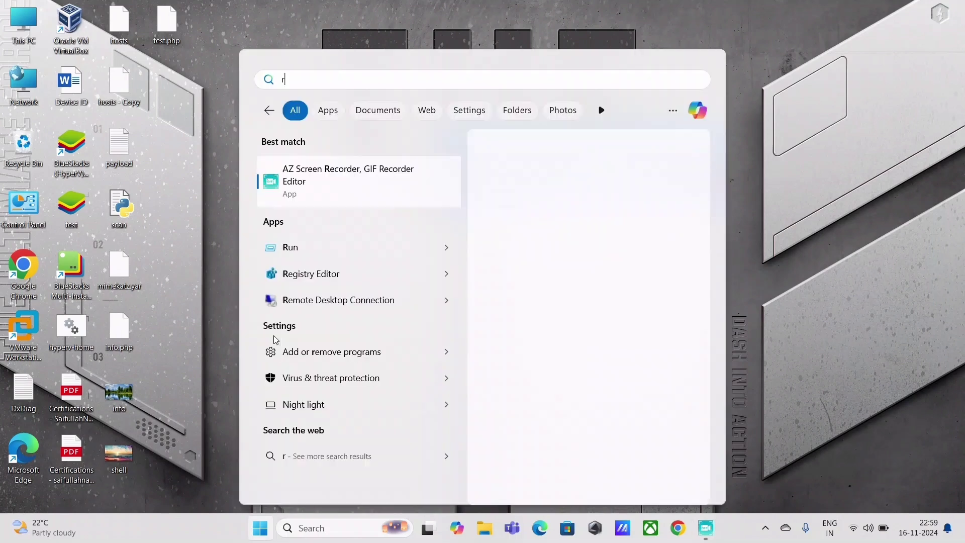
{"action": "type", "text": "eal"}
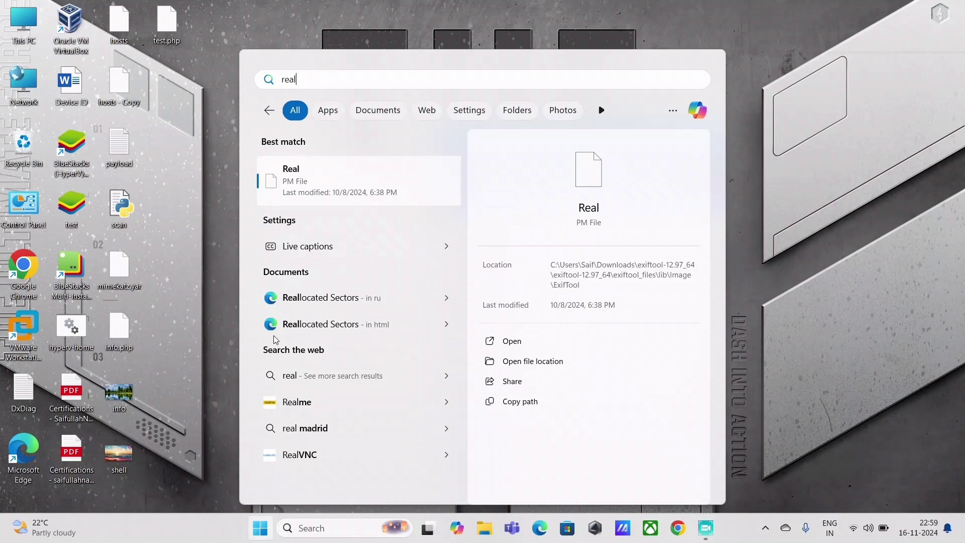
{"action": "key", "text": "BackSpace"}
{"action": "key", "text": "BackSpace"}
{"action": "key", "text": "BackSpace"}
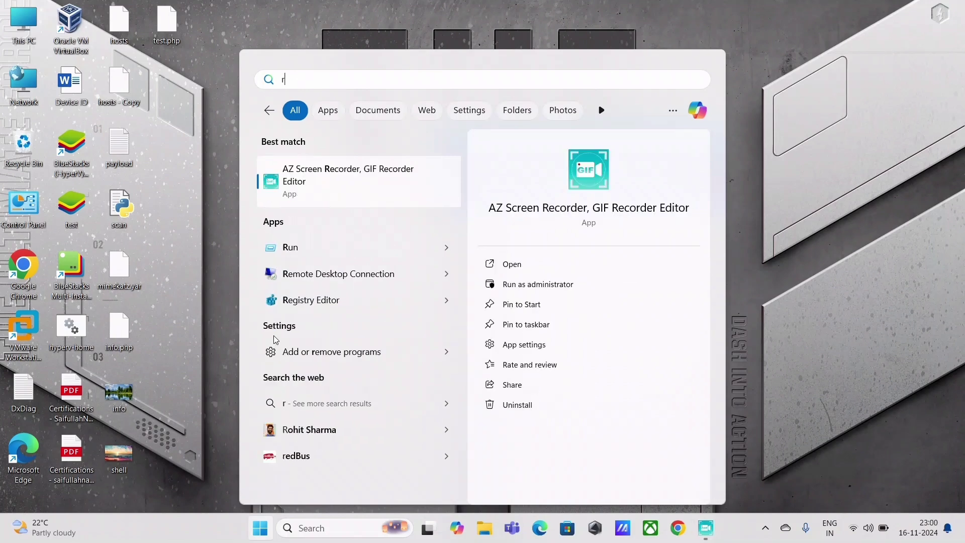
{"action": "key", "text": "BackSpace"}
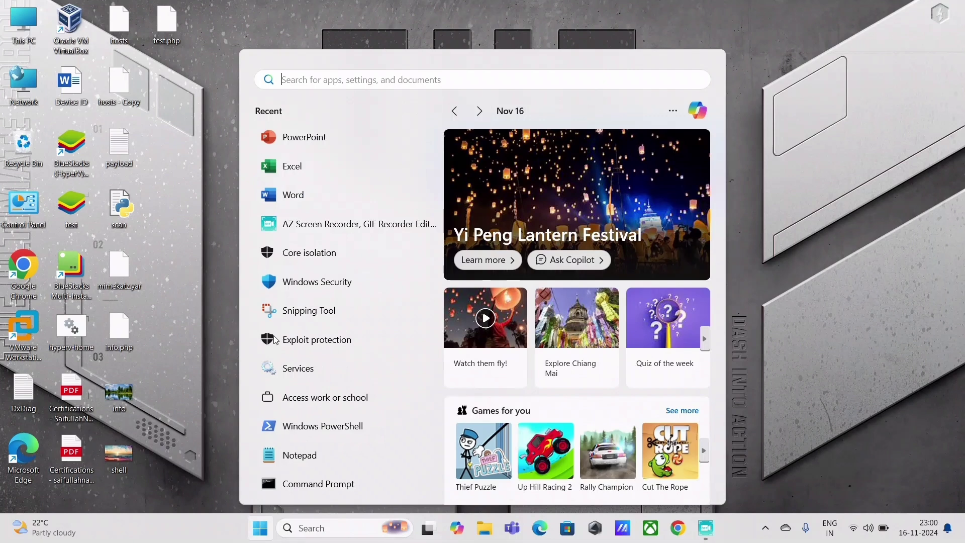
Open Windows Security through a search for "windows", and open the Virus & threat protection settings for management.
{"action": "type", "text": "windows"}
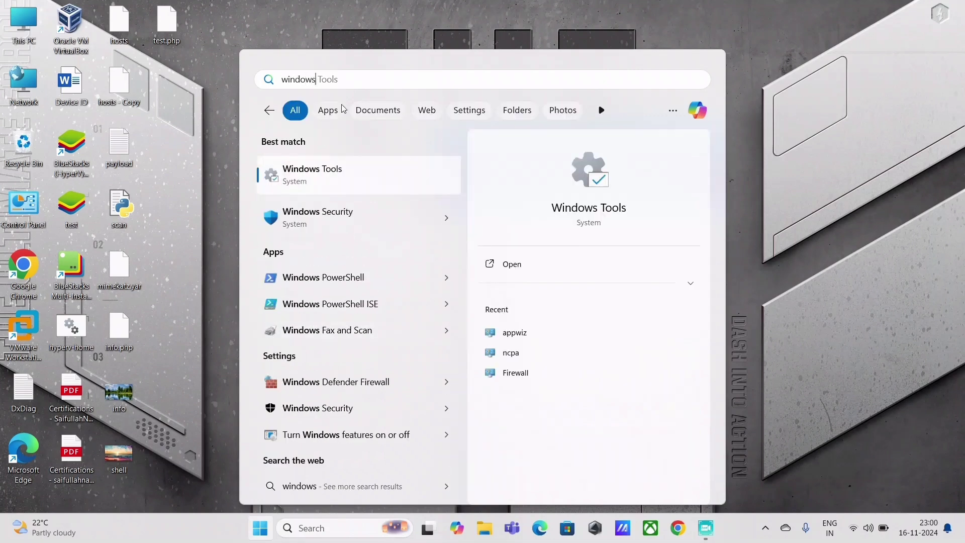
{"action": "key", "text": "Return"}
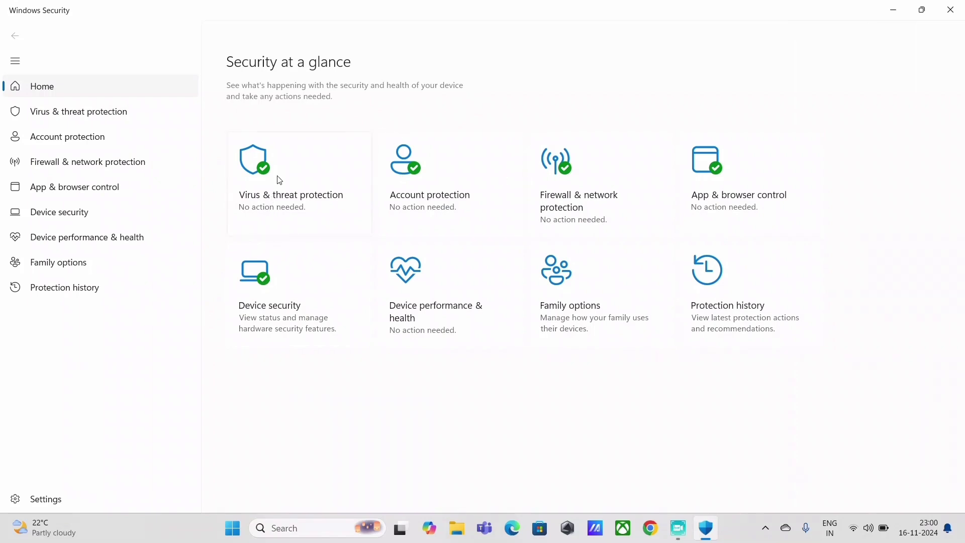
{"action": "left_click", "coordinate": [278, 181]}
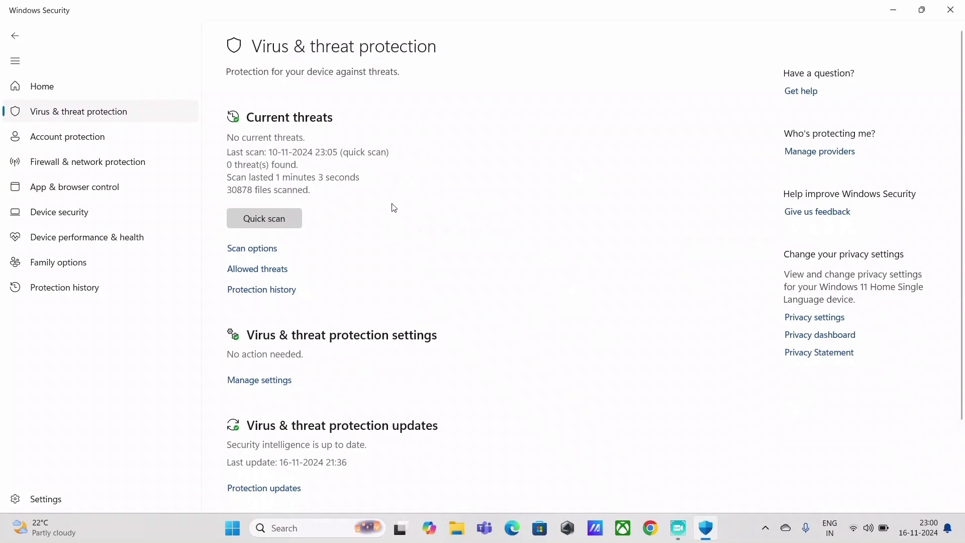
{"action": "scroll", "coordinate": [327, 242], "scroll_direction": "down", "scroll_amount": 2}
{"action": "left_click", "coordinate": [269, 280]}
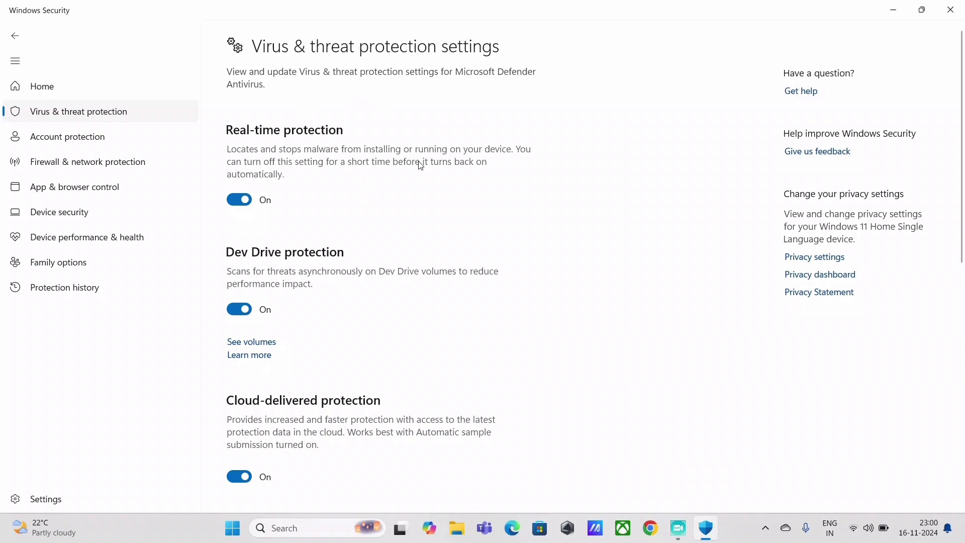
Review the Defender protection options, from Real-time protection through Tamper Protection, Controlled folder access and Exclusions.
{"action": "scroll", "coordinate": [401, 155], "scroll_direction": "down", "scroll_amount": 10}
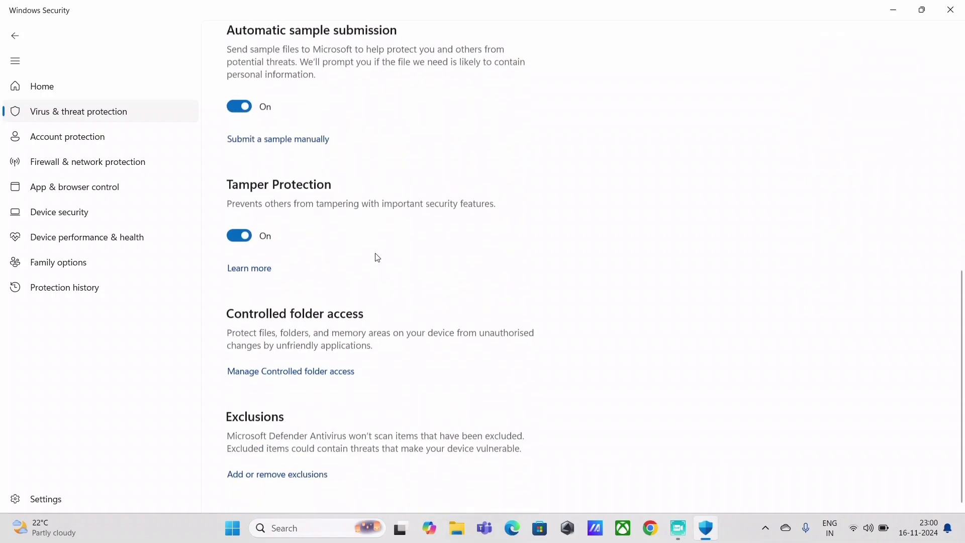
{"action": "scroll", "coordinate": [377, 147], "scroll_direction": "up", "scroll_amount": 10}
{"action": "scroll", "coordinate": [420, 166], "scroll_direction": "down", "scroll_amount": 9}
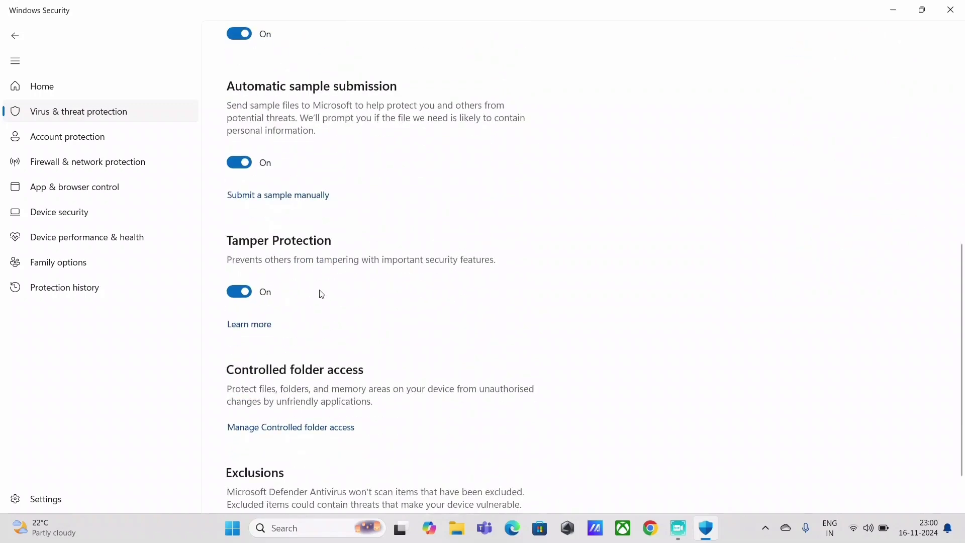
{"action": "scroll", "coordinate": [369, 207], "scroll_direction": "up", "scroll_amount": 3}
{"action": "scroll", "coordinate": [368, 207], "scroll_direction": "up", "scroll_amount": 4}
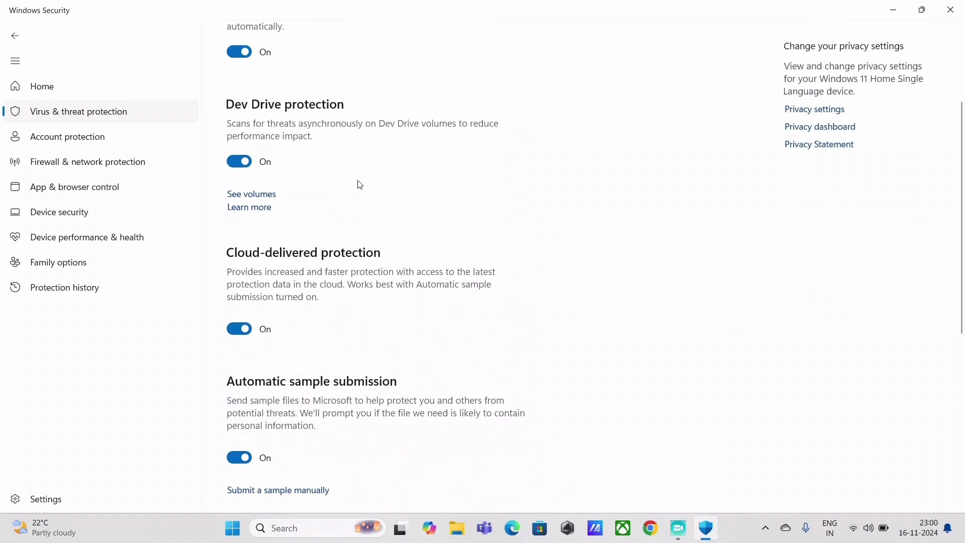
{"action": "scroll", "coordinate": [372, 164], "scroll_direction": "up", "scroll_amount": 2}
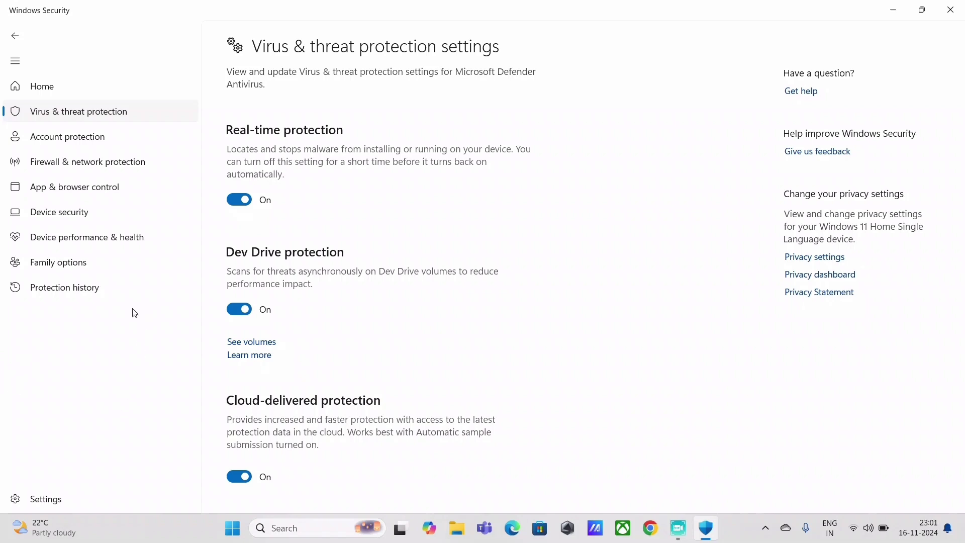
Open the Core isolation details under Device security and examine the memory and driver protection options.
{"action": "left_click", "coordinate": [75, 215]}
{"action": "scroll", "coordinate": [480, 339], "scroll_direction": "down", "scroll_amount": 1}
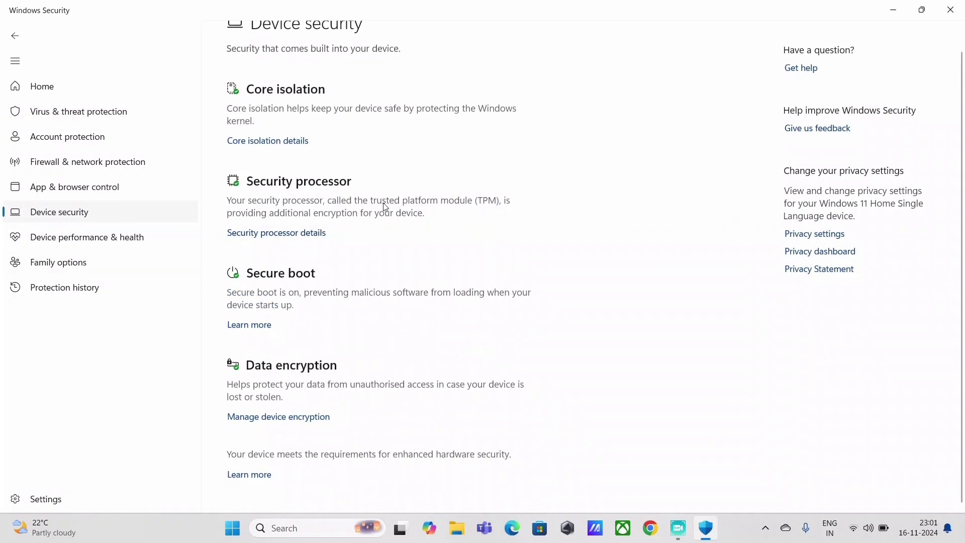
{"action": "scroll", "coordinate": [276, 149], "scroll_direction": "up", "scroll_amount": 1}
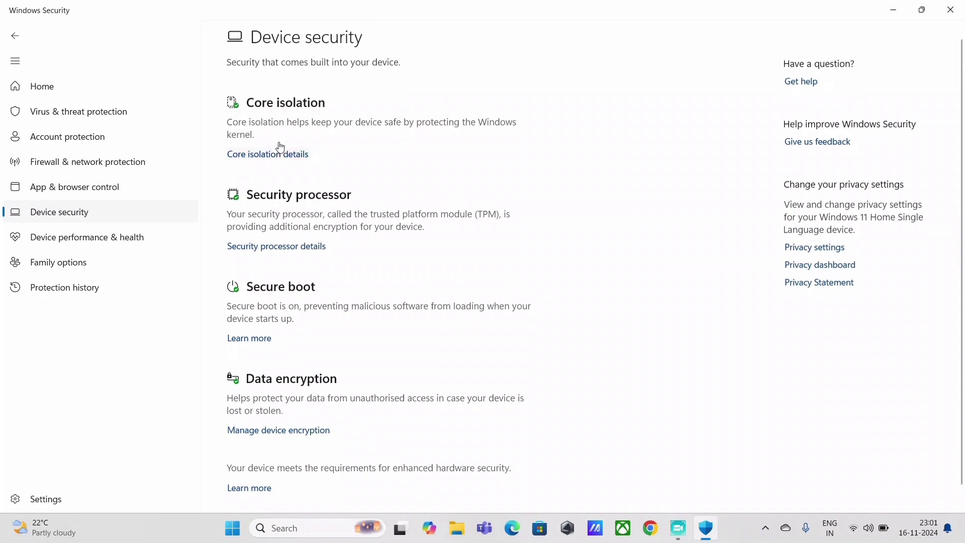
{"action": "left_click", "coordinate": [276, 150]}
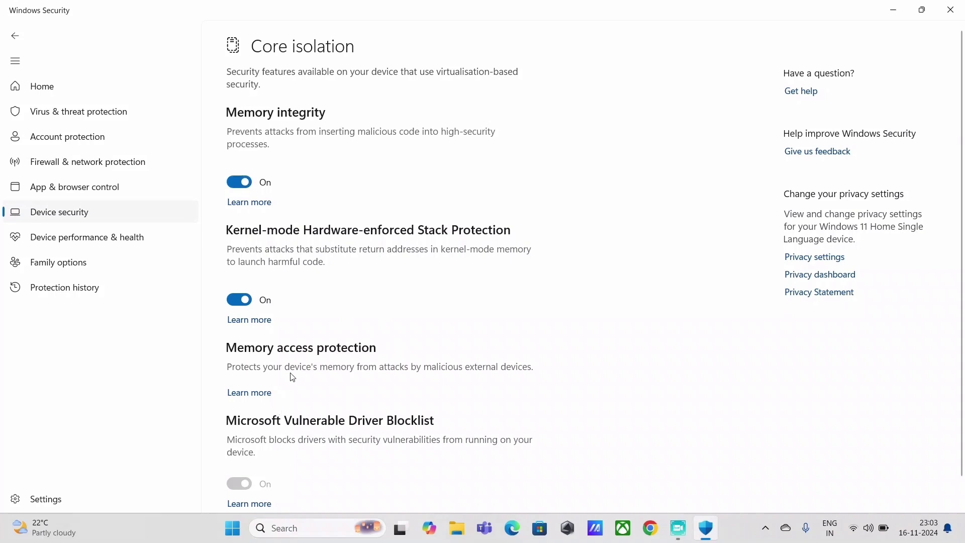
{"action": "scroll", "coordinate": [423, 362], "scroll_direction": "down", "scroll_amount": 1}
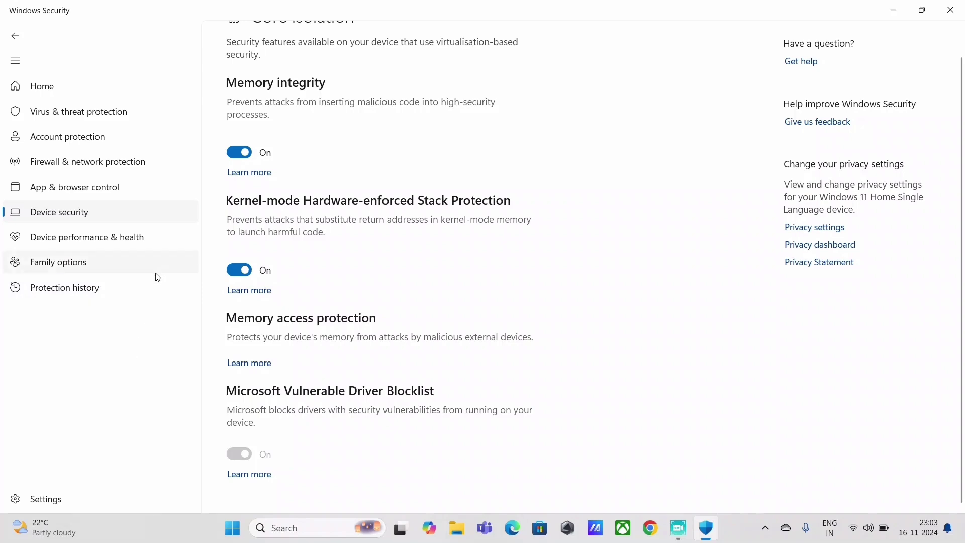
Set Force randomisation for images (Mandatory ASLR) to On by default in the Exploit protection system settings of App & browser control.
{"action": "left_click", "coordinate": [105, 197]}
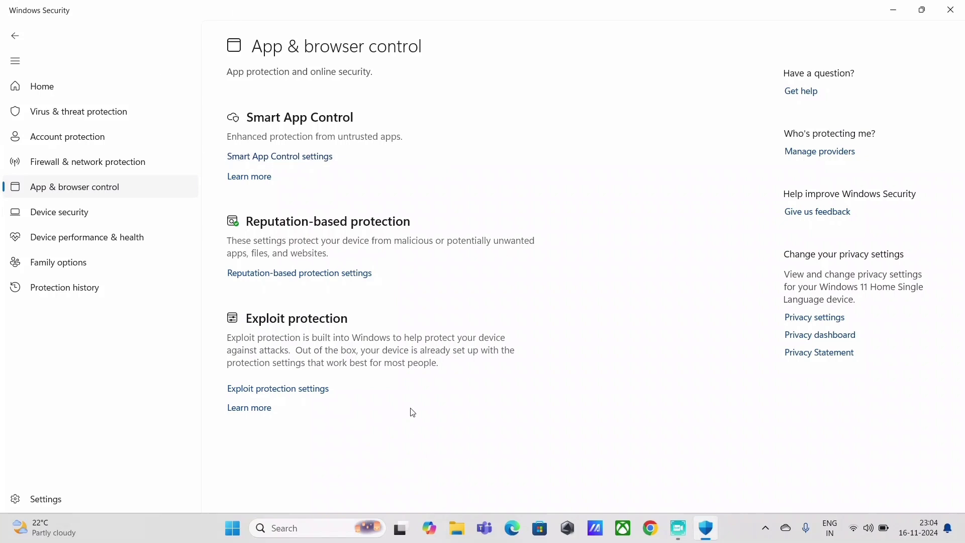
{"action": "left_click", "coordinate": [290, 390]}
{"action": "scroll", "coordinate": [327, 429], "scroll_direction": "down", "scroll_amount": 2}
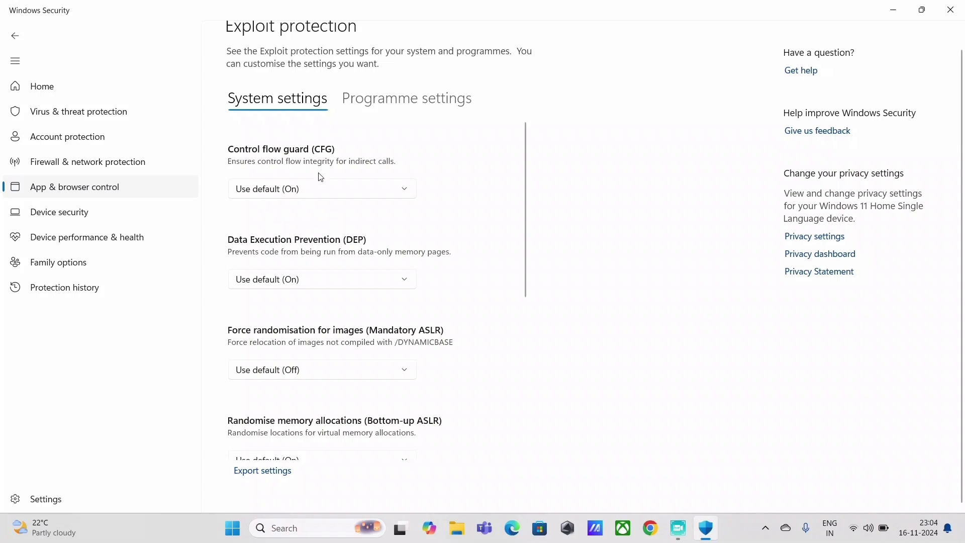
{"action": "scroll", "coordinate": [369, 351], "scroll_direction": "down", "scroll_amount": 2}
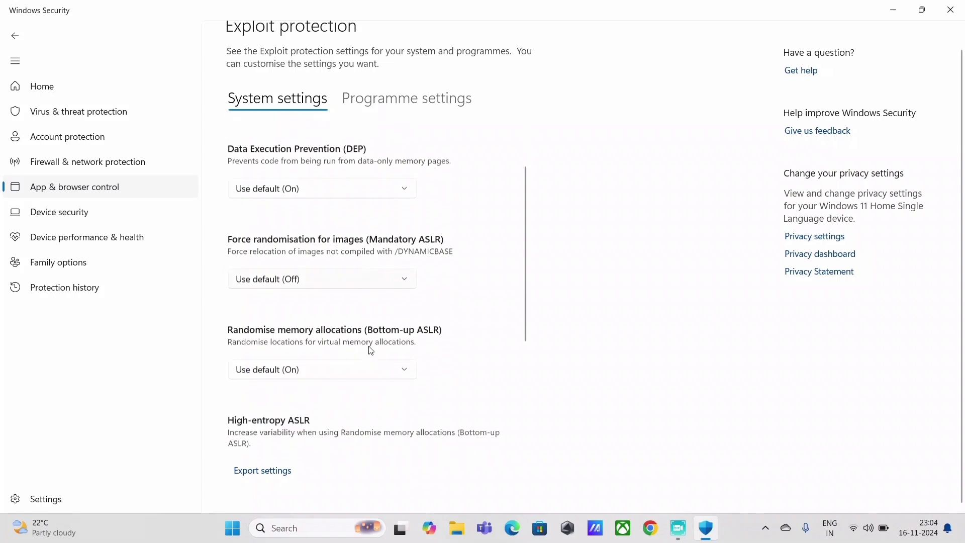
{"action": "left_click", "coordinate": [308, 267]}
{"action": "left_click", "coordinate": [284, 225]}
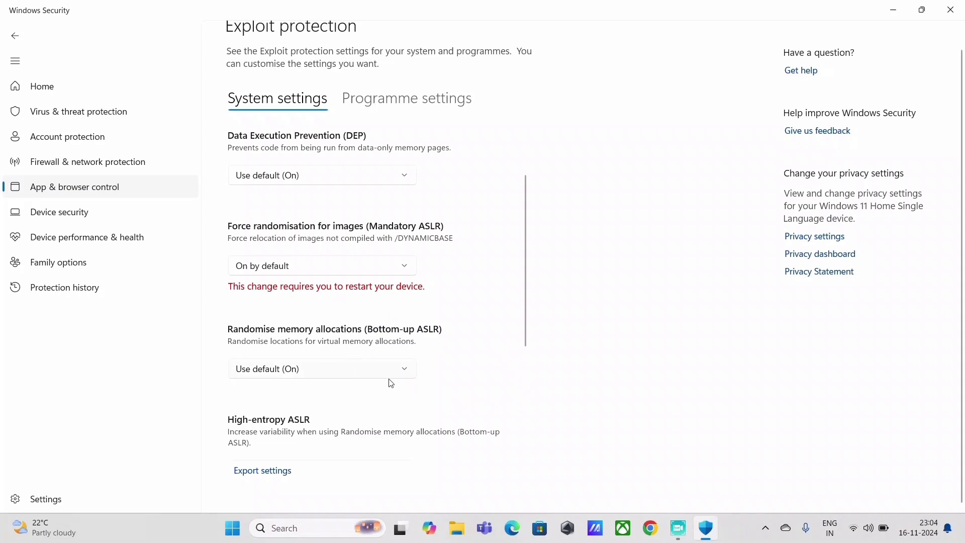
Review the other Exploit protection system settings, down to Validate heap integrity.
{"action": "scroll", "coordinate": [390, 381], "scroll_direction": "down", "scroll_amount": 4}
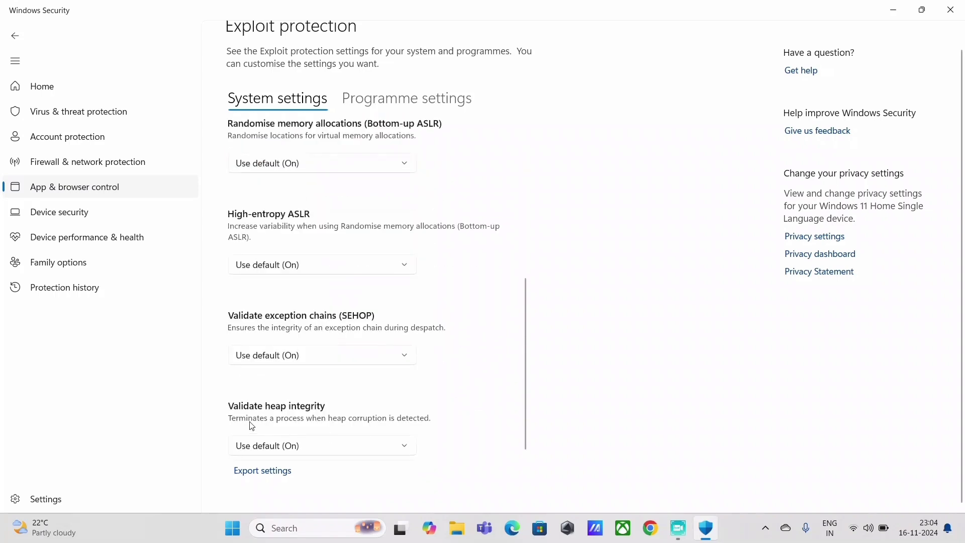
{"action": "scroll", "coordinate": [381, 339], "scroll_direction": "up", "scroll_amount": 2}
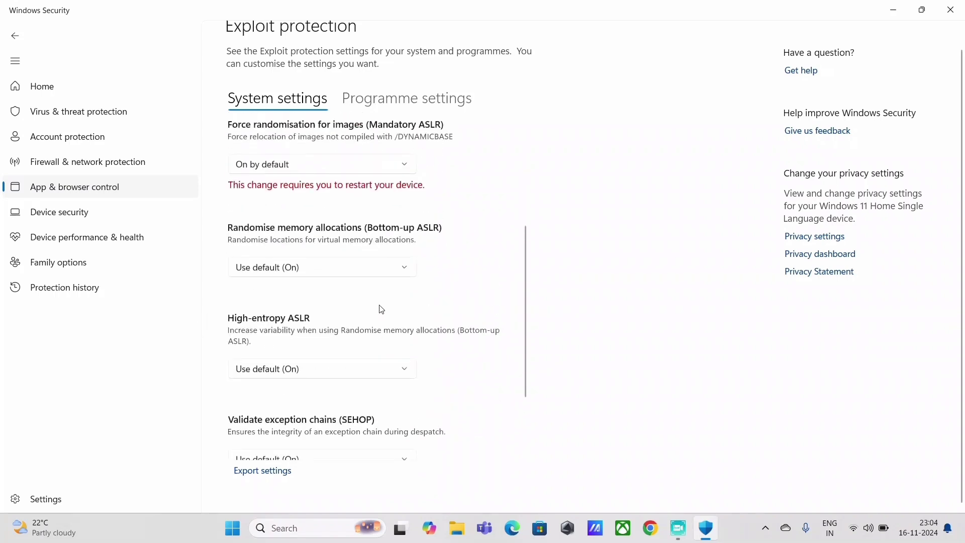
{"action": "scroll", "coordinate": [382, 310], "scroll_direction": "up", "scroll_amount": 4}
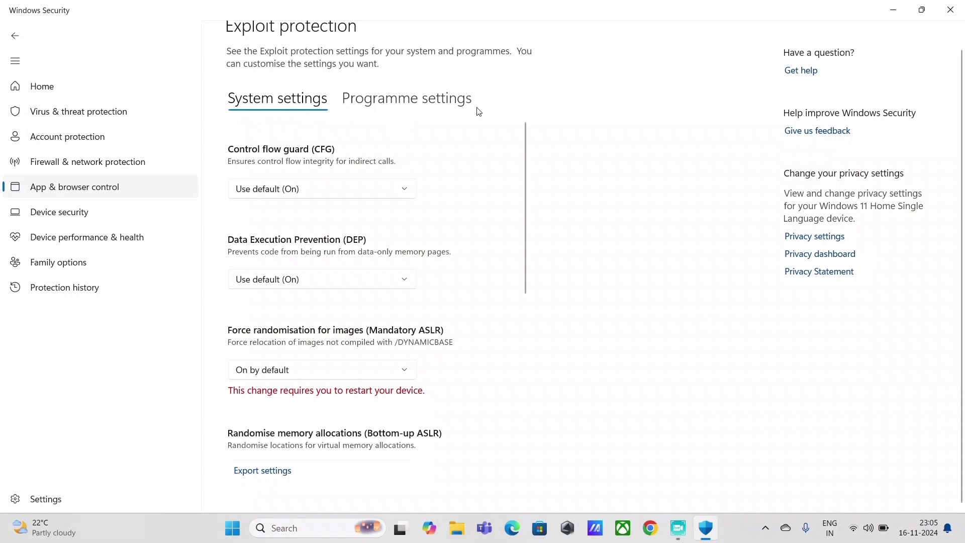
Edit the Exploit protection programme settings of excel.exe to override Arbitrary code guard (ACG) and turn it on.
{"action": "left_click", "coordinate": [436, 106]}
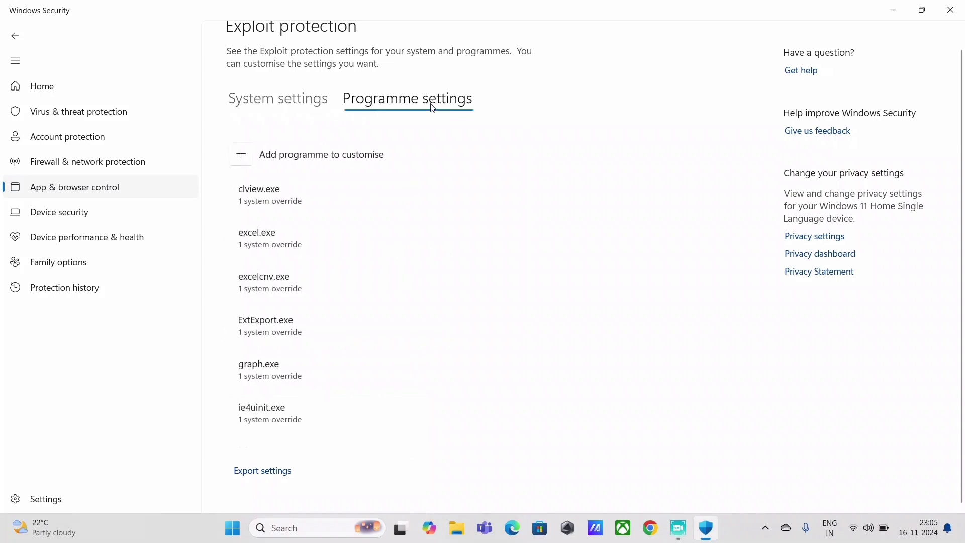
{"action": "left_click", "coordinate": [355, 241]}
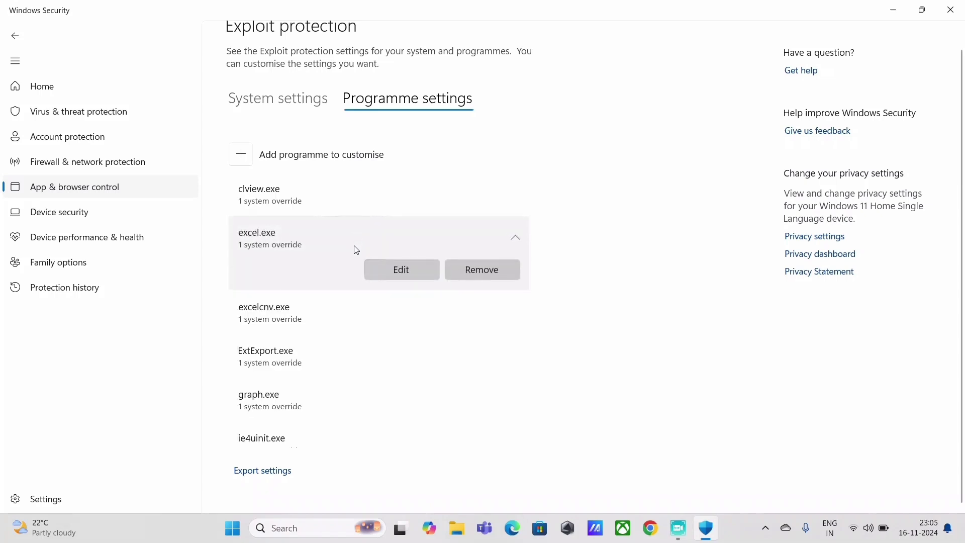
{"action": "left_click", "coordinate": [416, 274]}
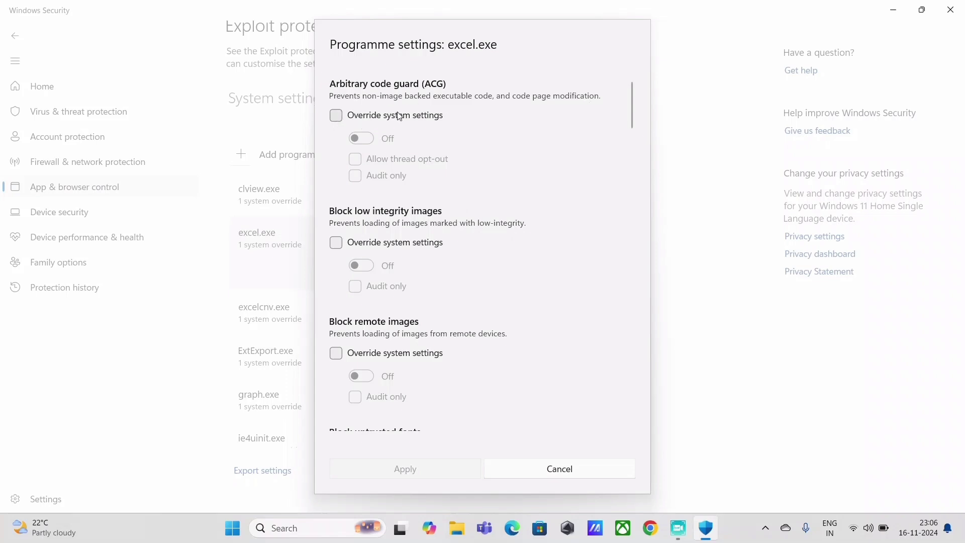
{"action": "left_click", "coordinate": [336, 115]}
{"action": "left_click", "coordinate": [369, 141]}
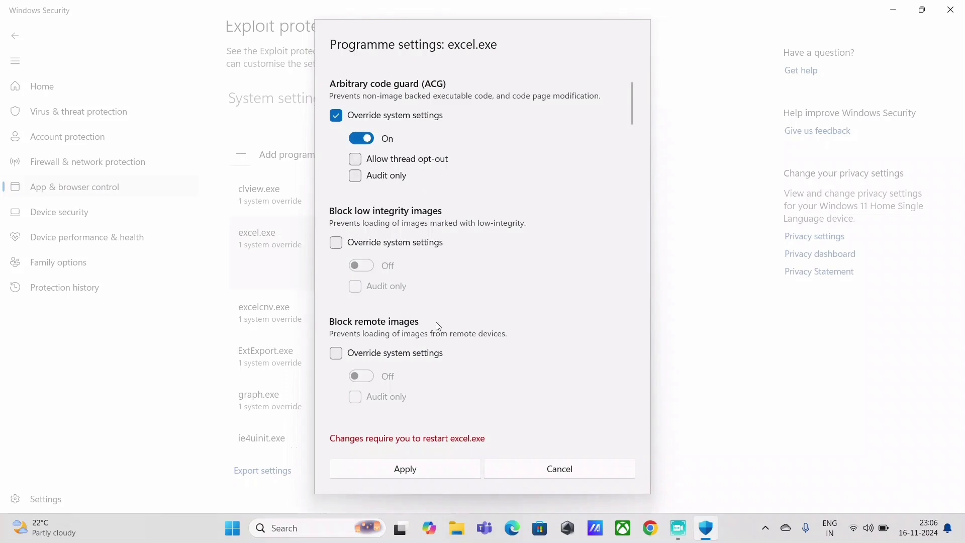
Override the system settings for Code integrity guard on excel.exe and turn it on.
{"action": "scroll", "coordinate": [457, 273], "scroll_direction": "down", "scroll_amount": 3}
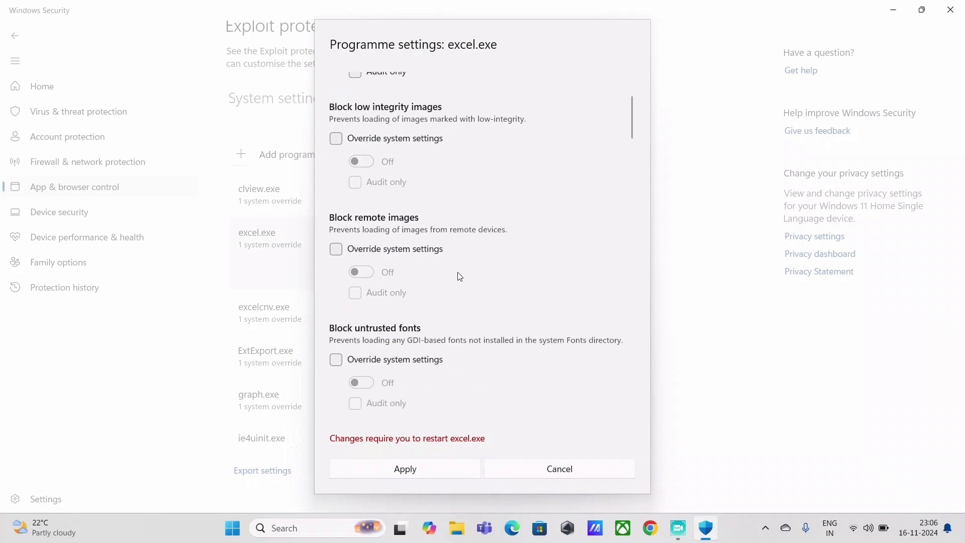
{"action": "scroll", "coordinate": [451, 262], "scroll_direction": "down", "scroll_amount": 4}
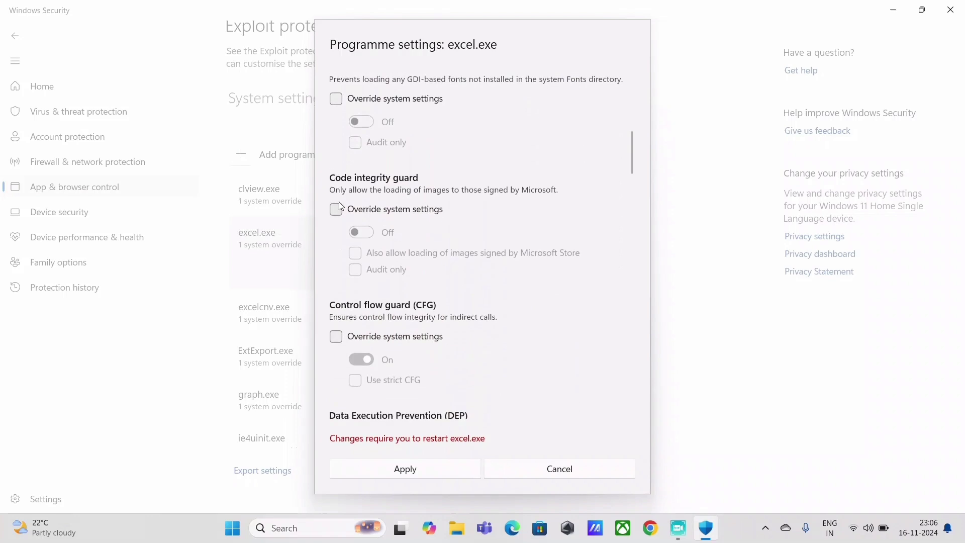
{"action": "left_click", "coordinate": [336, 217]}
{"action": "left_click", "coordinate": [362, 234]}
Enable the system settings override for Control flow guard (CFG) and Data Execution Prevention (DEP) on excel.exe.
{"action": "scroll", "coordinate": [539, 274], "scroll_direction": "down", "scroll_amount": 3}
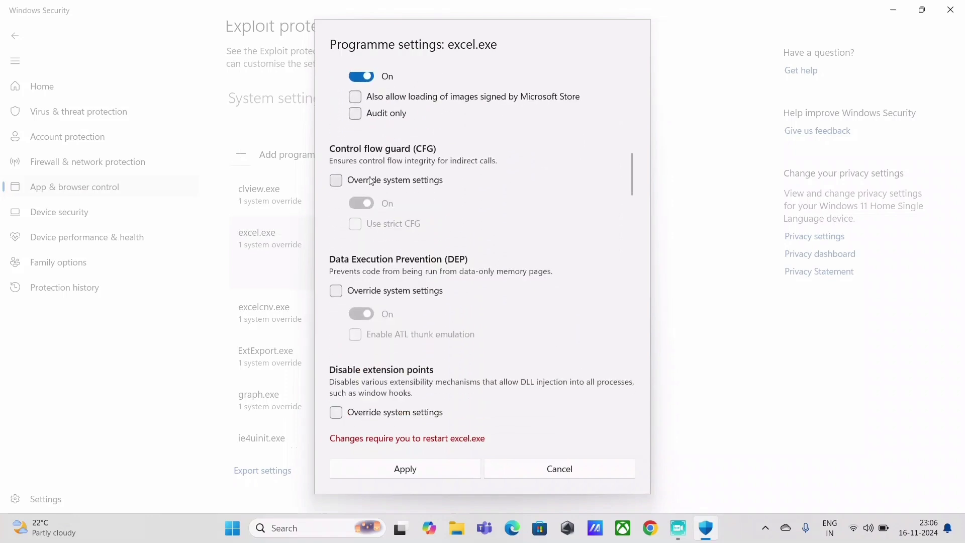
{"action": "left_click", "coordinate": [350, 186]}
{"action": "scroll", "coordinate": [500, 210], "scroll_direction": "down", "scroll_amount": 2}
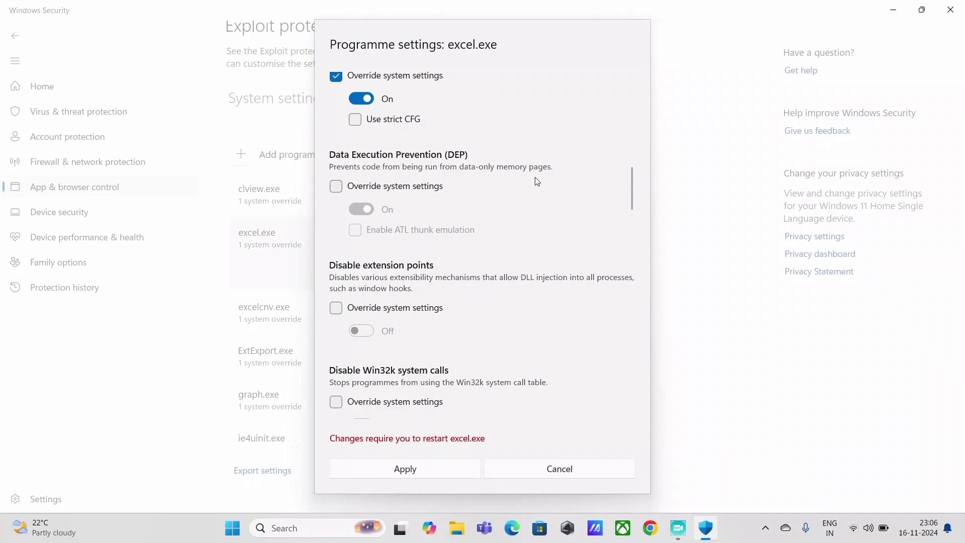
{"action": "left_click", "coordinate": [334, 188]}
Override the system settings for Randomise memory allocations (Bottom-up ASLR) and Validate exception chains (SEHOP) on excel.exe, keeping both on.
{"action": "scroll", "coordinate": [542, 244], "scroll_direction": "down", "scroll_amount": 4}
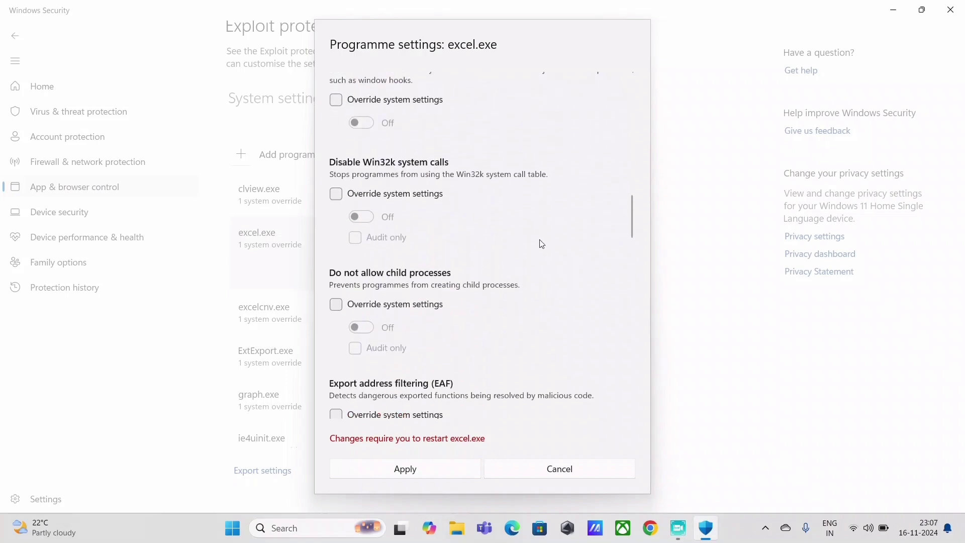
{"action": "scroll", "coordinate": [542, 244], "scroll_direction": "down", "scroll_amount": 7}
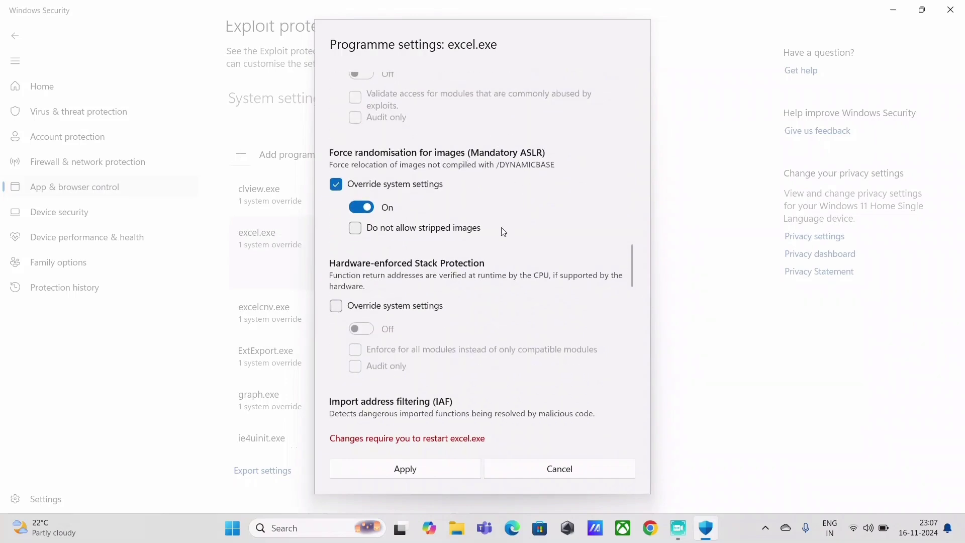
{"action": "scroll", "coordinate": [503, 232], "scroll_direction": "down", "scroll_amount": 5}
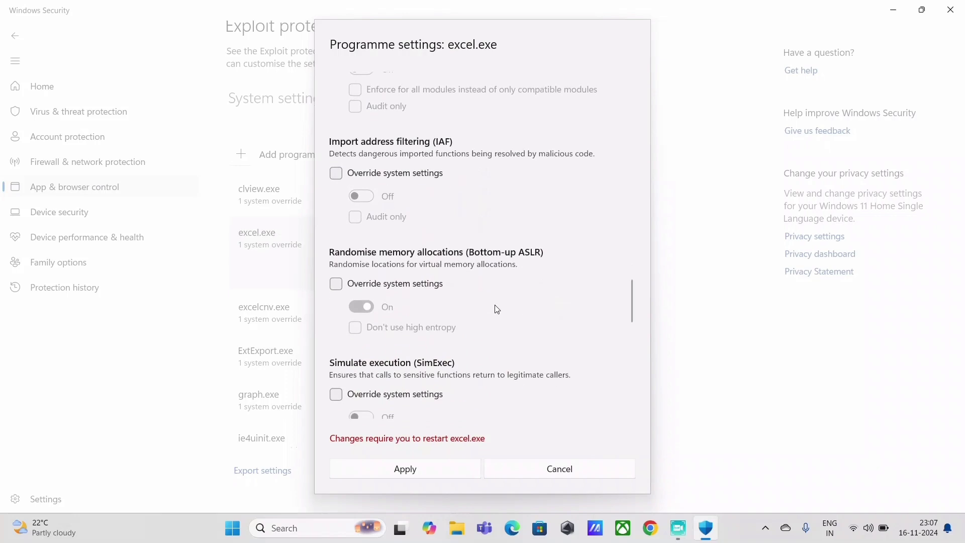
{"action": "left_click", "coordinate": [336, 285]}
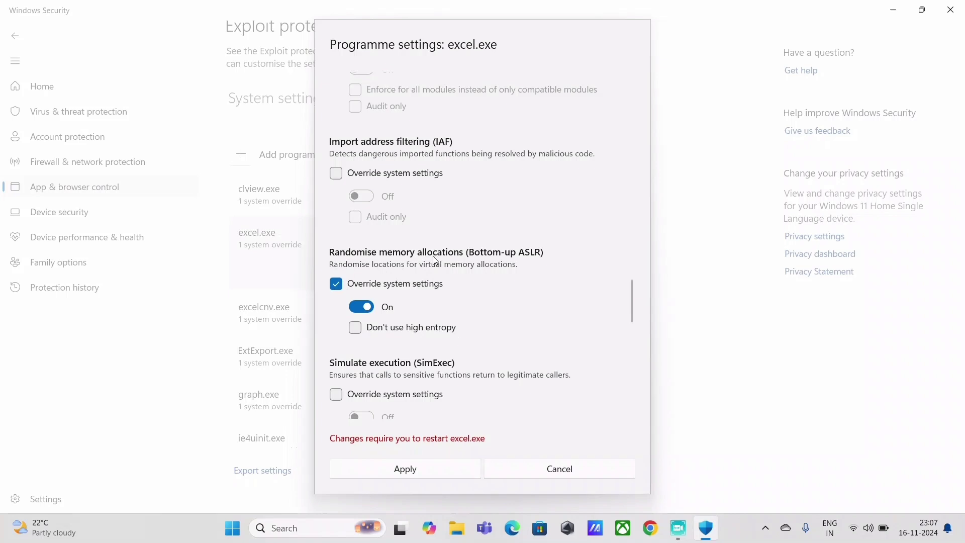
{"action": "scroll", "coordinate": [472, 276], "scroll_direction": "down", "scroll_amount": 2}
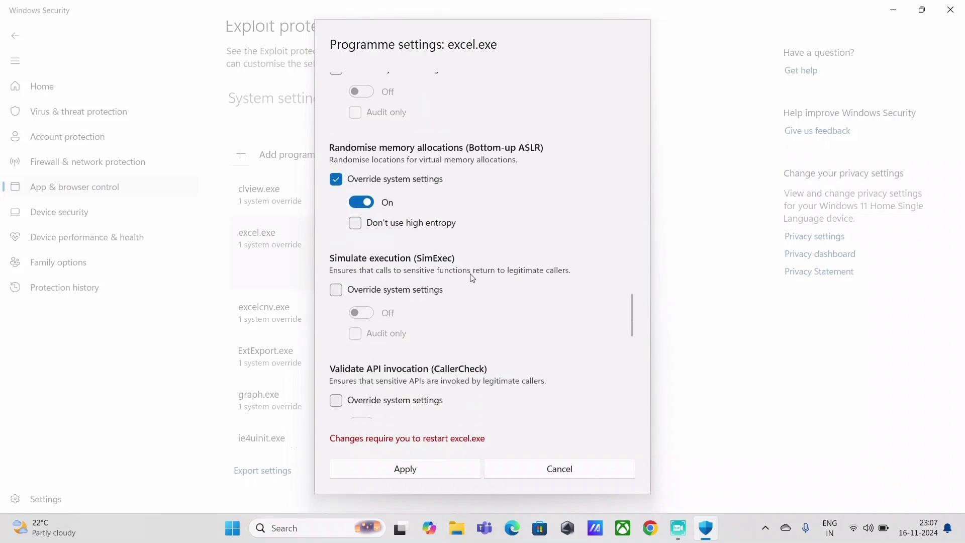
{"action": "scroll", "coordinate": [473, 278], "scroll_direction": "down", "scroll_amount": 4}
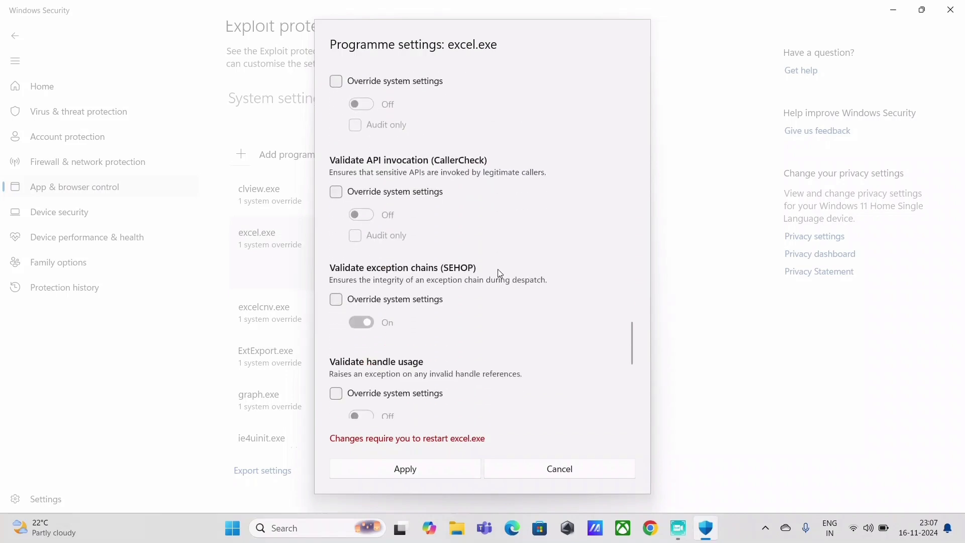
{"action": "left_click", "coordinate": [336, 299]}
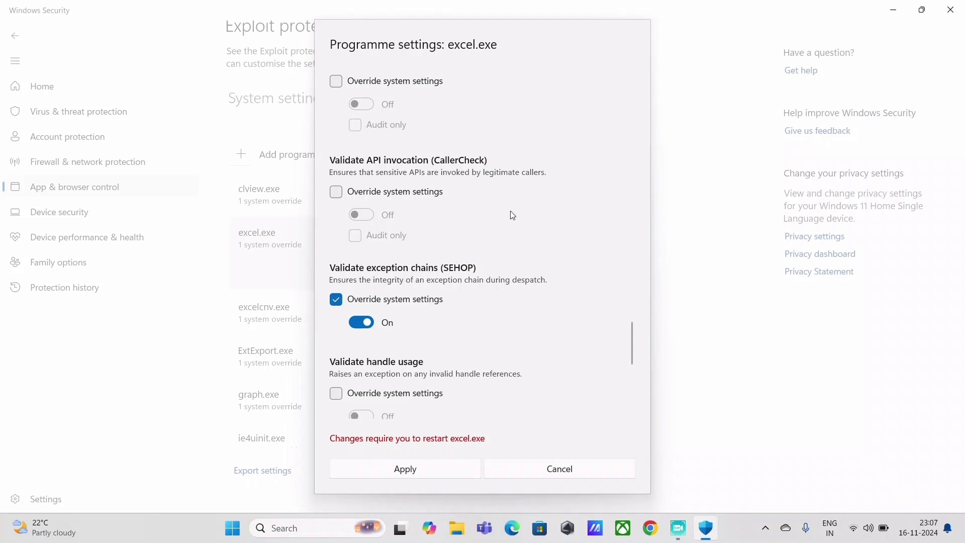
Override Validate heap integrity and Validate image dependency integrity on excel.exe with both turned on, and apply the programme settings.
{"action": "scroll", "coordinate": [511, 213], "scroll_direction": "down", "scroll_amount": 5}
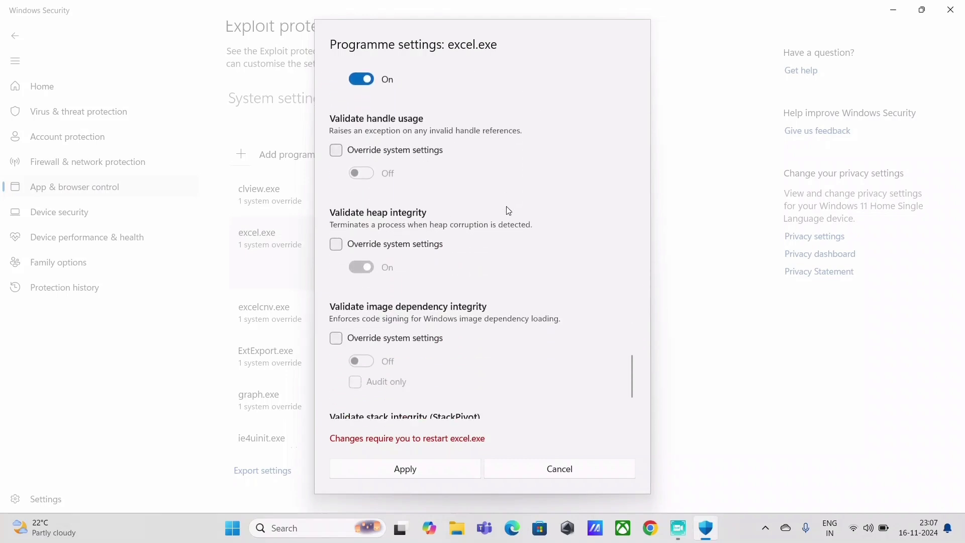
{"action": "left_click", "coordinate": [336, 225]}
{"action": "scroll", "coordinate": [478, 250], "scroll_direction": "down", "scroll_amount": 1}
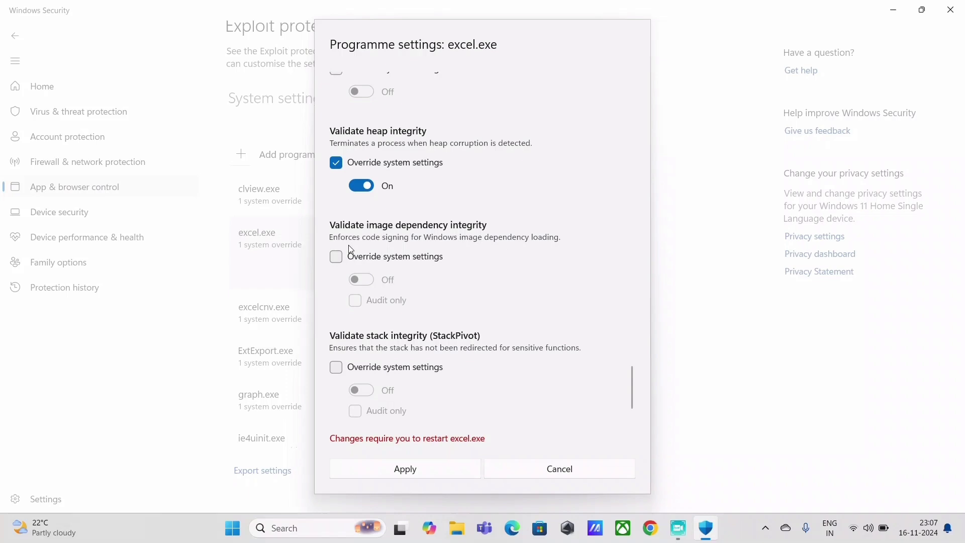
{"action": "left_click", "coordinate": [351, 261]}
{"action": "left_click", "coordinate": [360, 281]}
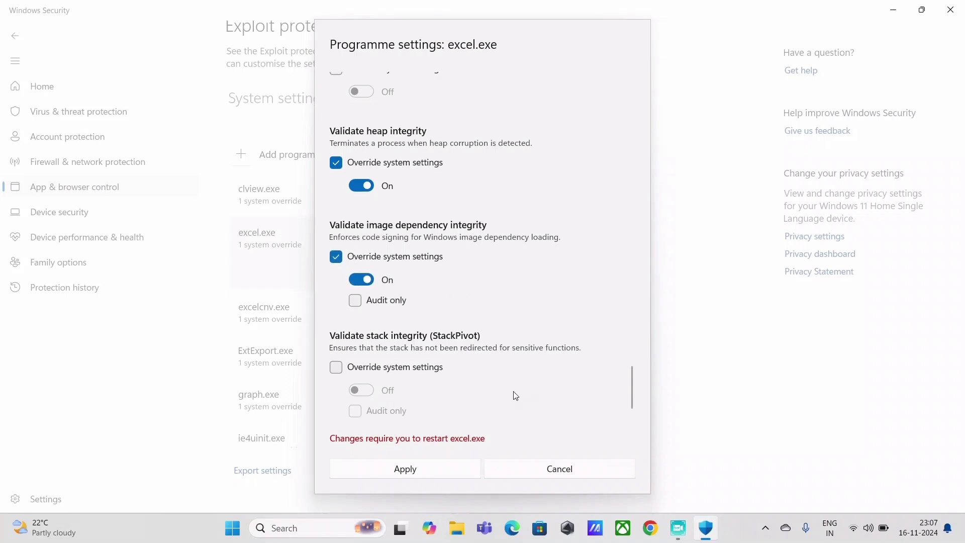
{"action": "left_click", "coordinate": [425, 468]}
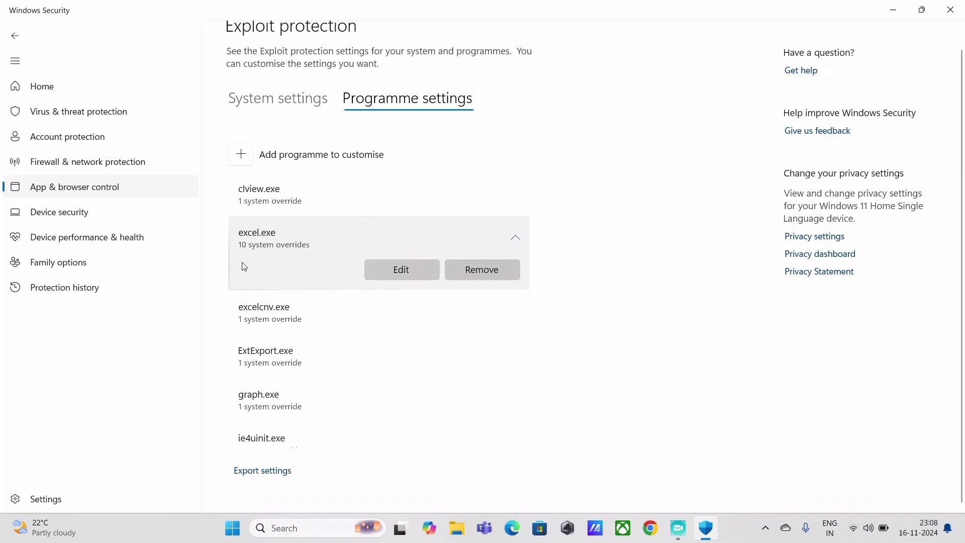
Edit the programme settings of powerpnt.exe to override Arbitrary code guard (ACG) and Block low integrity images and turn both on.
{"action": "scroll", "coordinate": [452, 114], "scroll_direction": "up", "scroll_amount": 1}
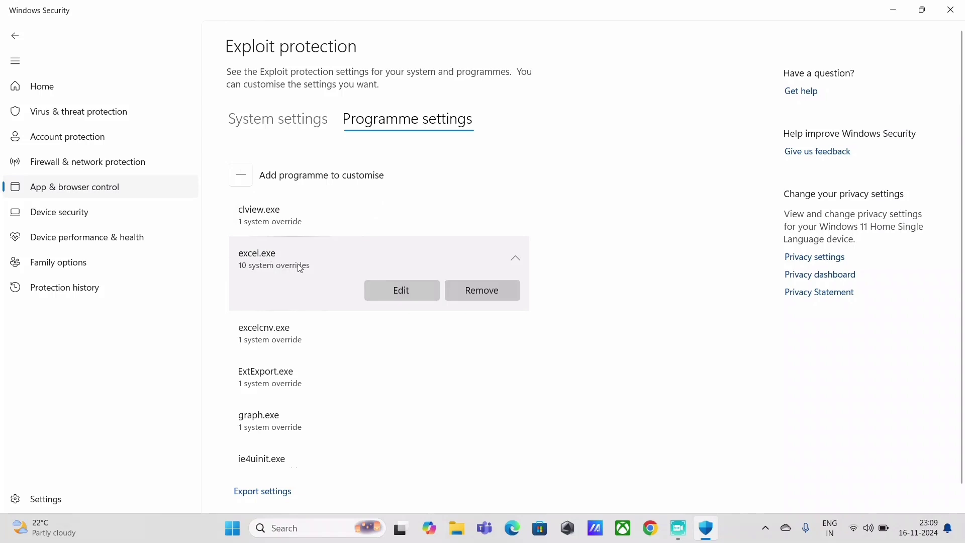
{"action": "scroll", "coordinate": [307, 282], "scroll_direction": "down", "scroll_amount": 1}
{"action": "scroll", "coordinate": [310, 282], "scroll_direction": "up", "scroll_amount": 1}
{"action": "scroll", "coordinate": [352, 264], "scroll_direction": "down", "scroll_amount": 1}
{"action": "scroll", "coordinate": [315, 393], "scroll_direction": "down", "scroll_amount": 2}
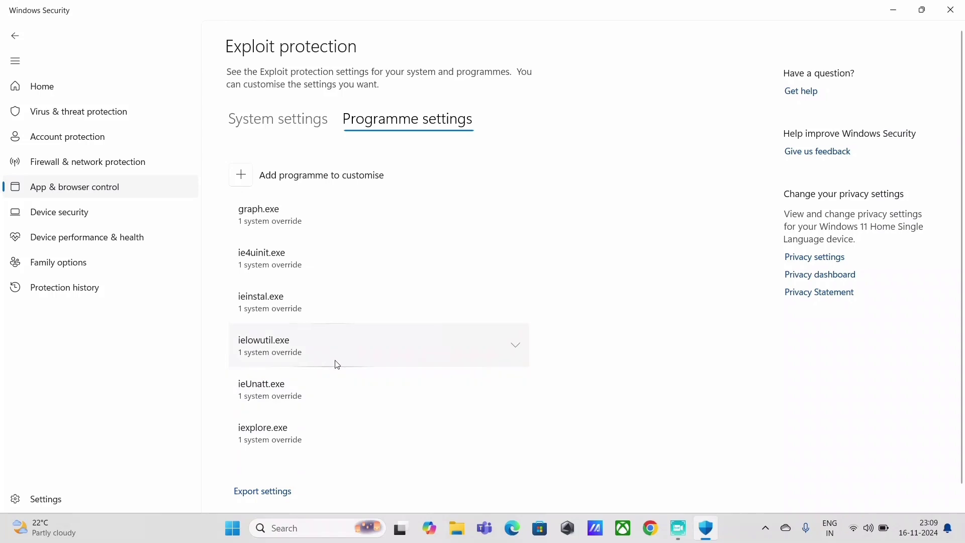
{"action": "scroll", "coordinate": [334, 372], "scroll_direction": "up", "scroll_amount": 2}
{"action": "scroll", "coordinate": [330, 383], "scroll_direction": "down", "scroll_amount": 5}
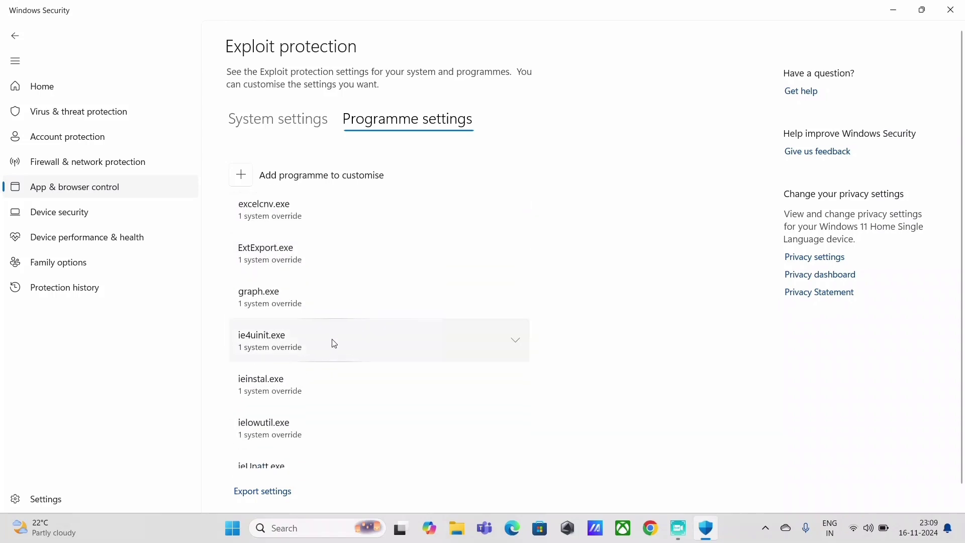
{"action": "scroll", "coordinate": [360, 354], "scroll_direction": "down", "scroll_amount": 10}
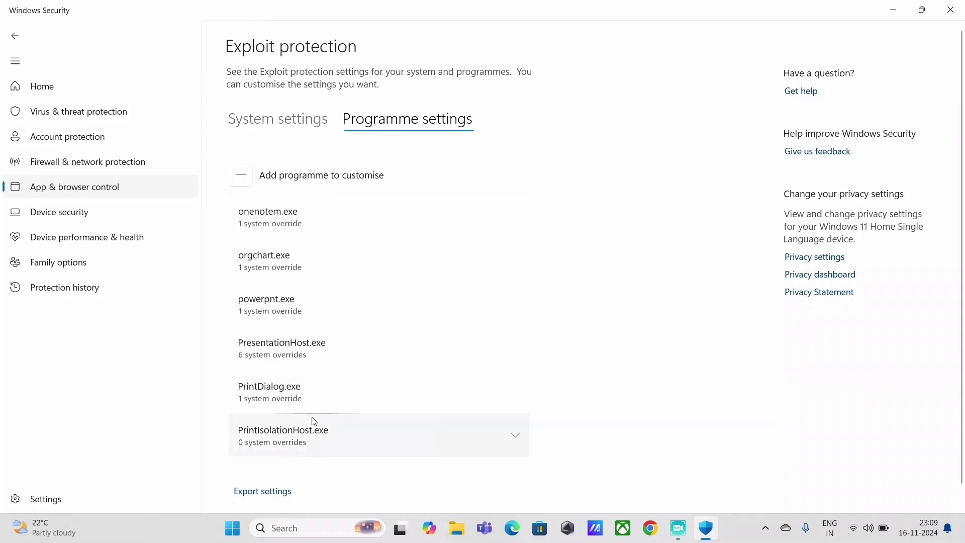
{"action": "left_click", "coordinate": [291, 313]}
{"action": "left_click", "coordinate": [411, 346]}
{"action": "left_click", "coordinate": [336, 115]}
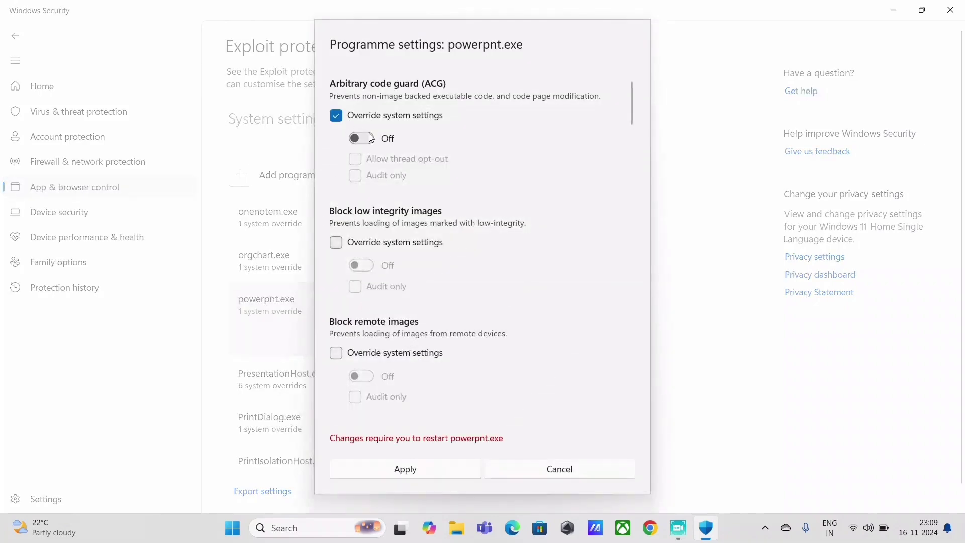
{"action": "left_click", "coordinate": [361, 138]}
{"action": "left_click", "coordinate": [335, 242]}
{"action": "left_click", "coordinate": [361, 266]}
Override the system settings for Code integrity guard on powerpnt.exe and turn it on.
{"action": "scroll", "coordinate": [397, 342], "scroll_direction": "down", "scroll_amount": 6}
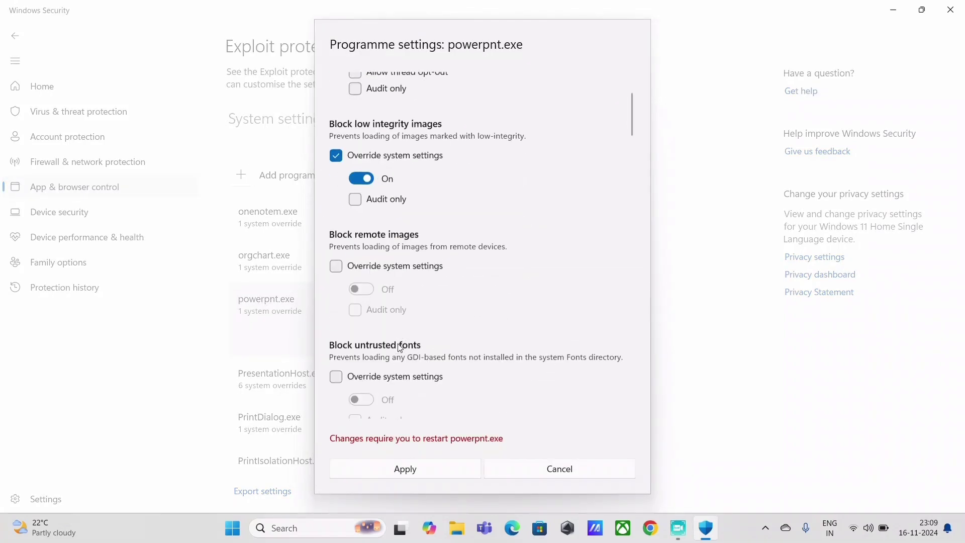
{"action": "left_click", "coordinate": [336, 262]}
{"action": "left_click", "coordinate": [361, 285]}
Override the system settings for Control flow guard (CFG) and Data Execution Prevention (DEP) on powerpnt.exe, leaving both on.
{"action": "scroll", "coordinate": [402, 307], "scroll_direction": "down", "scroll_amount": 3}
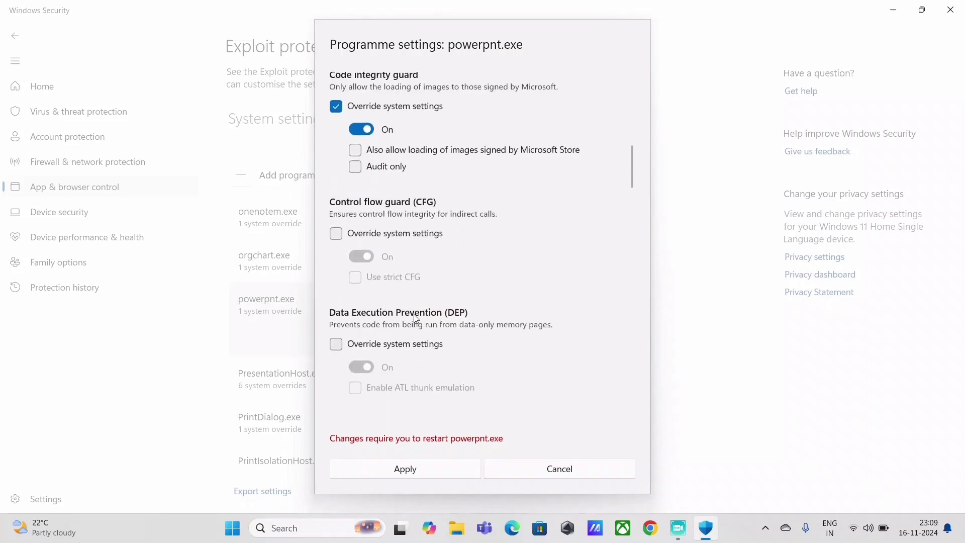
{"action": "left_click", "coordinate": [336, 233]}
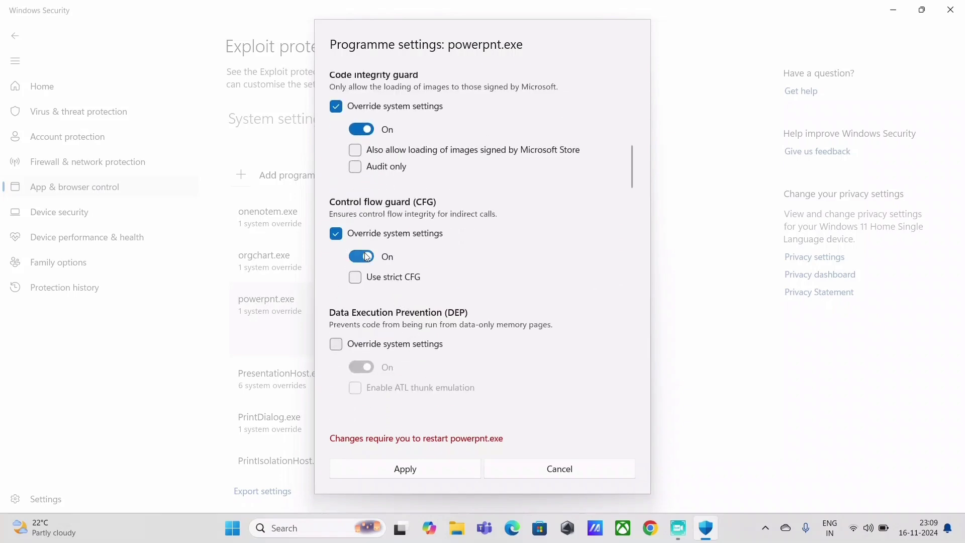
{"action": "left_click", "coordinate": [361, 257]}
{"action": "left_click", "coordinate": [361, 257]}
{"action": "scroll", "coordinate": [433, 292], "scroll_direction": "down", "scroll_amount": 3}
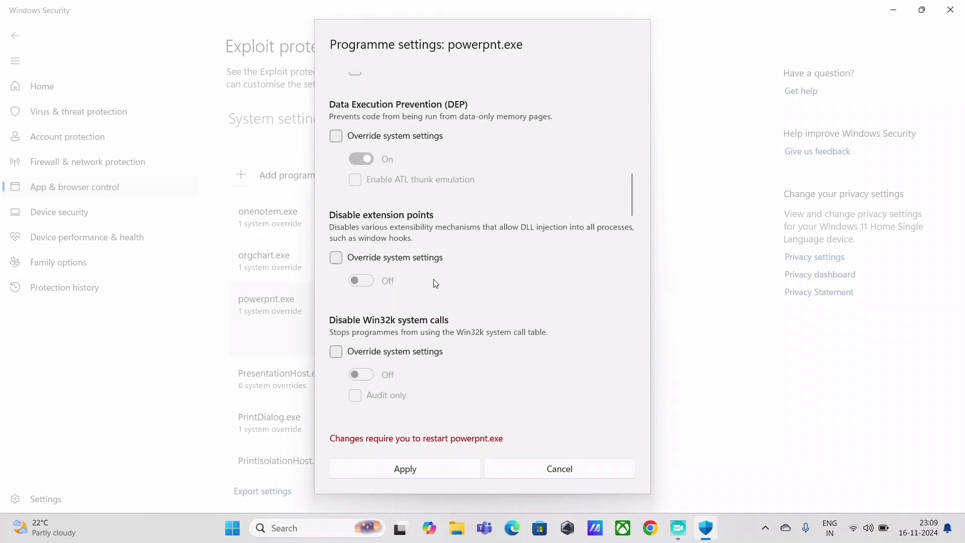
{"action": "left_click", "coordinate": [336, 133]}
Override Validate image dependency integrity on powerpnt.exe, turn it on, and apply the programme settings.
{"action": "scroll", "coordinate": [482, 294], "scroll_direction": "down", "scroll_amount": 2}
{"action": "scroll", "coordinate": [482, 294], "scroll_direction": "down", "scroll_amount": 5}
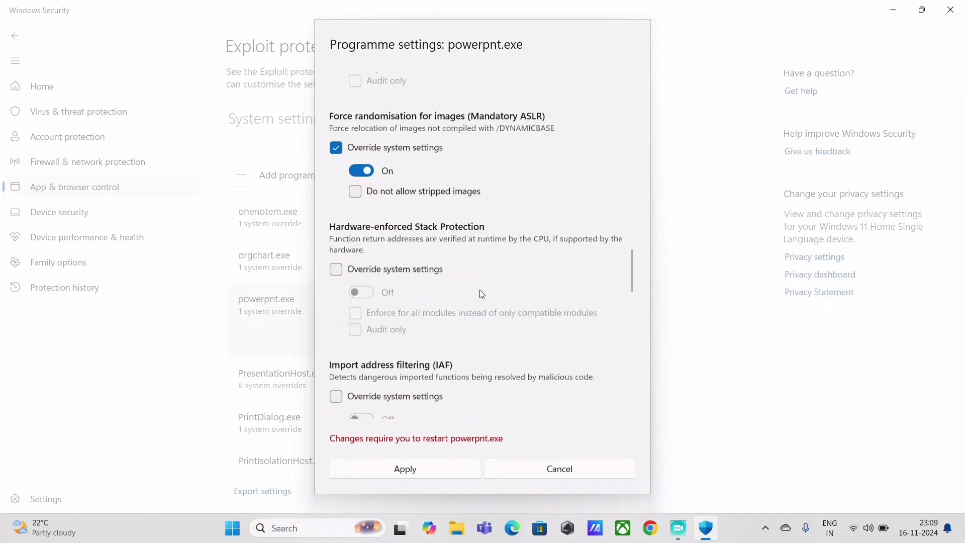
{"action": "scroll", "coordinate": [419, 281], "scroll_direction": "down", "scroll_amount": 6}
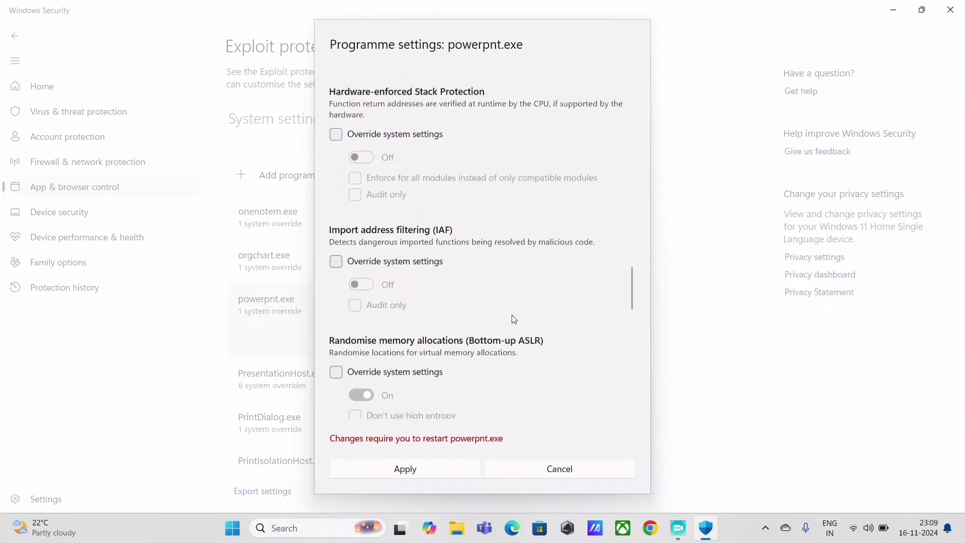
{"action": "scroll", "coordinate": [511, 319], "scroll_direction": "down", "scroll_amount": 6}
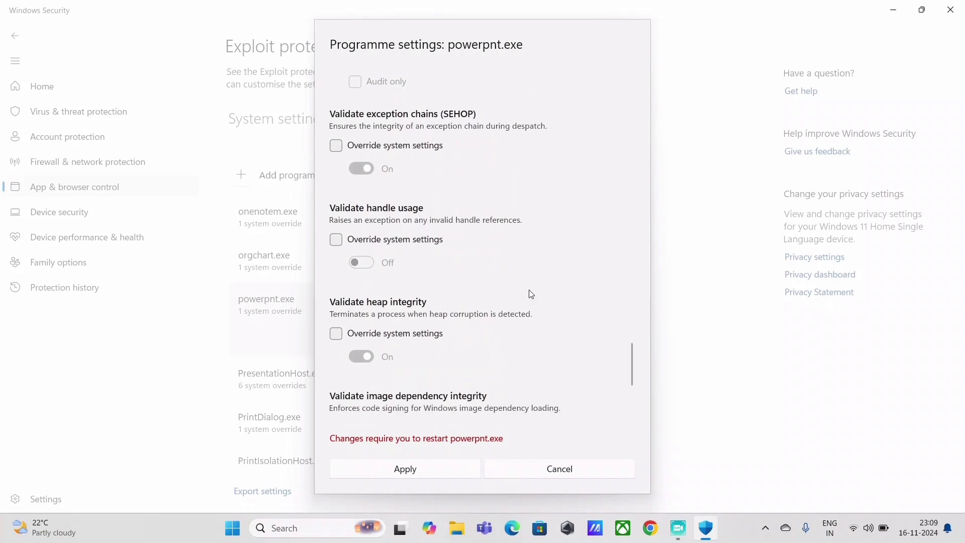
{"action": "scroll", "coordinate": [488, 302], "scroll_direction": "down", "scroll_amount": 3}
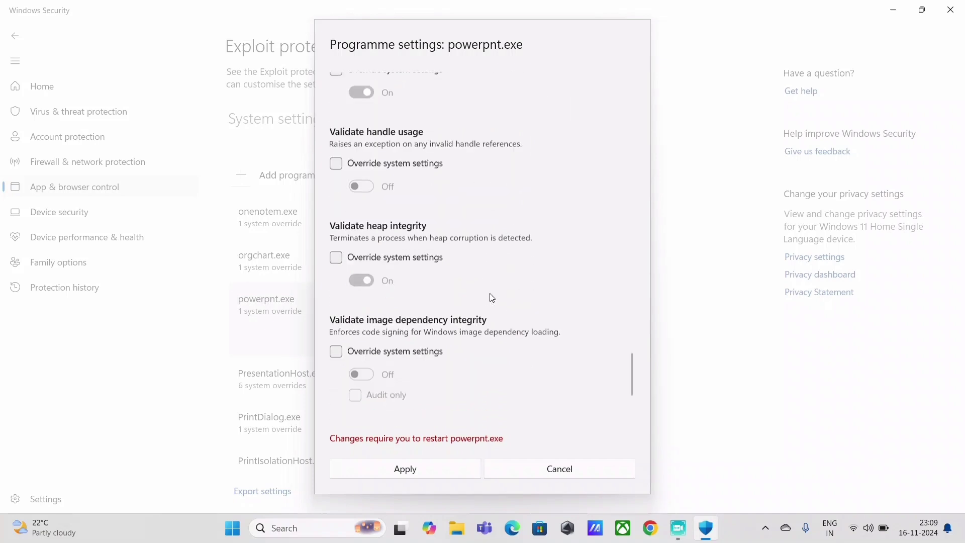
{"action": "left_click", "coordinate": [387, 272]}
{"action": "scroll", "coordinate": [470, 282], "scroll_direction": "down", "scroll_amount": 1}
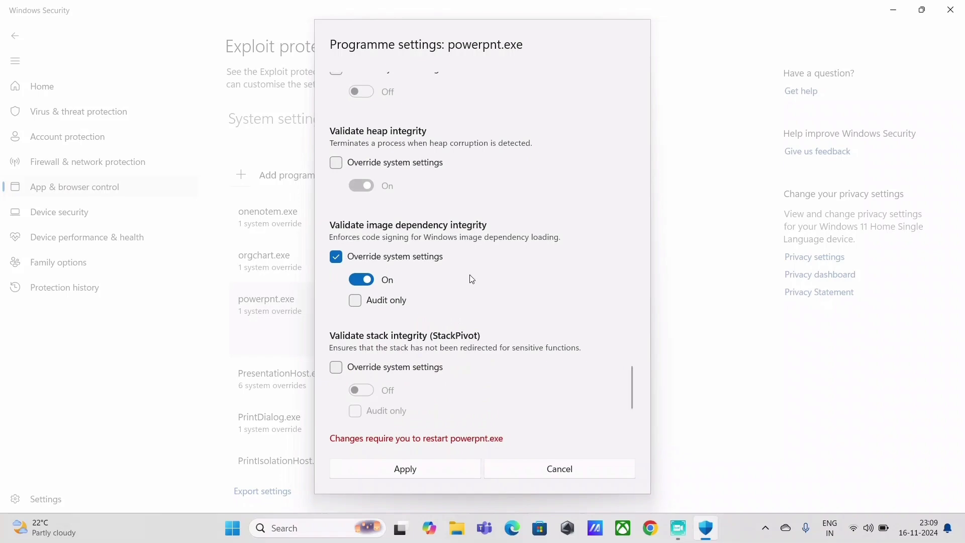
{"action": "left_click", "coordinate": [445, 473]}
Look over the Exploit protection programme settings of winword.exe and close them without applying any changes.
{"action": "scroll", "coordinate": [341, 371], "scroll_direction": "down", "scroll_amount": 3}
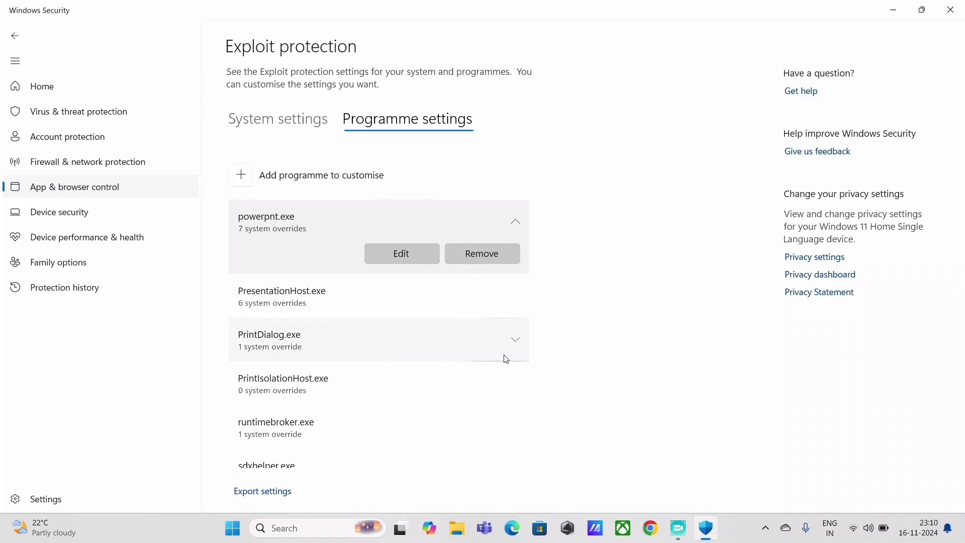
{"action": "scroll", "coordinate": [474, 360], "scroll_direction": "down", "scroll_amount": 6}
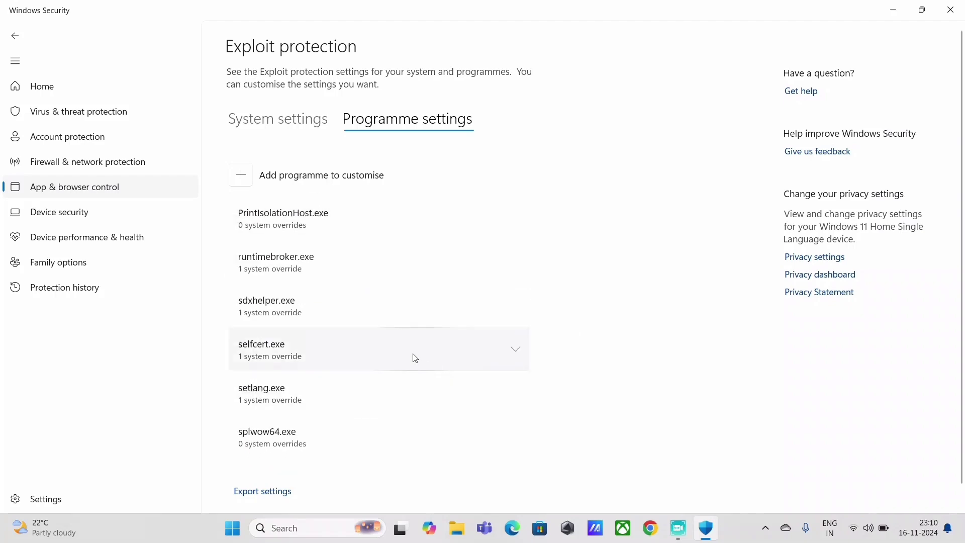
{"action": "left_click", "coordinate": [301, 397]}
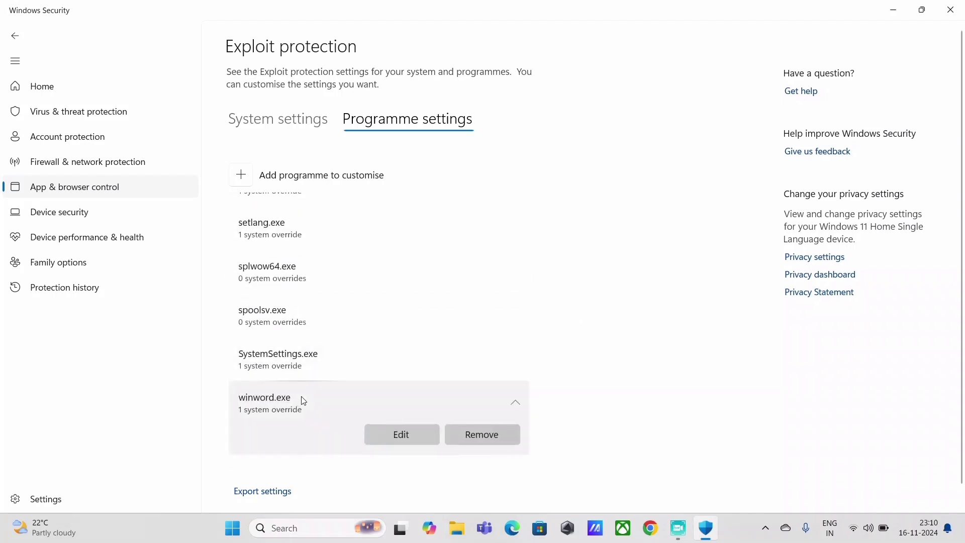
{"action": "left_click", "coordinate": [423, 431]}
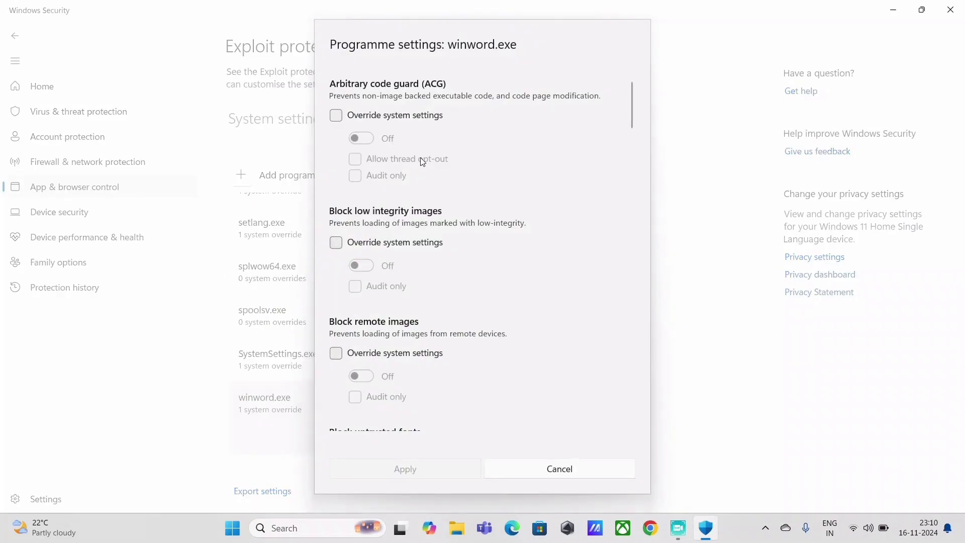
{"action": "scroll", "coordinate": [498, 181], "scroll_direction": "down", "scroll_amount": 3}
{"action": "left_click", "coordinate": [576, 470]}
{"action": "scroll", "coordinate": [429, 343], "scroll_direction": "down", "scroll_amount": 1}
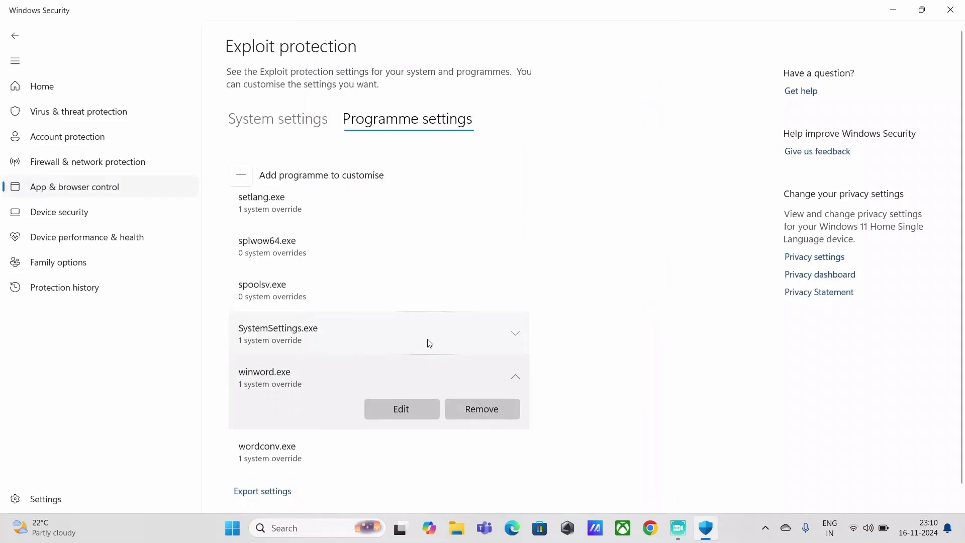
View the Device security, Device performance & health, and Virus & threat protection pages.
{"action": "left_click", "coordinate": [78, 213]}
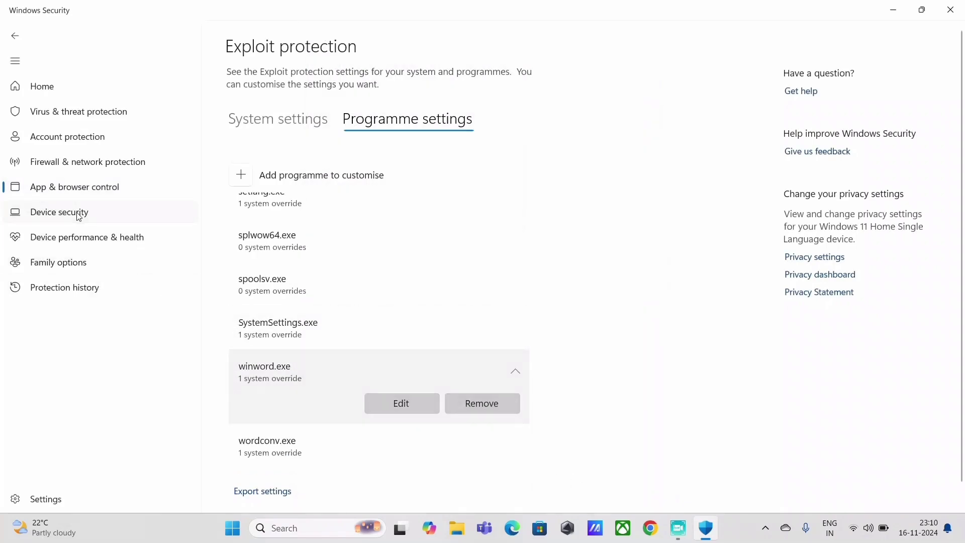
{"action": "left_click", "coordinate": [93, 238]}
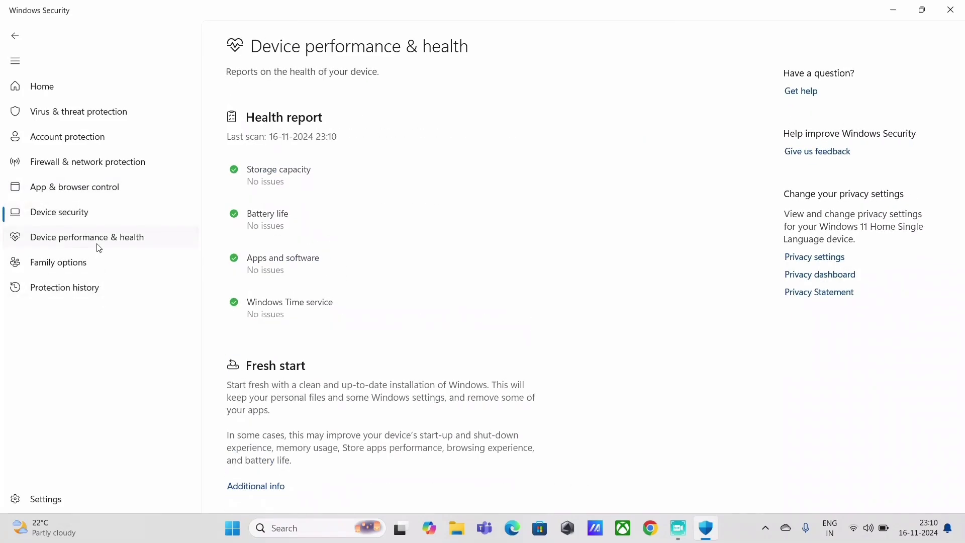
{"action": "left_click", "coordinate": [79, 111]}
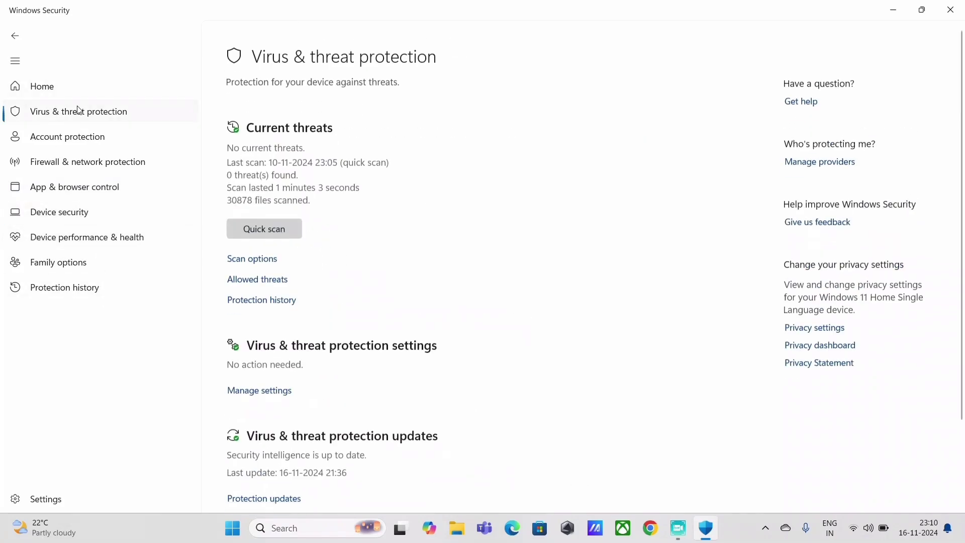
Go back through the visited pages to the Security at a glance home page.
{"action": "left_click", "coordinate": [15, 36]}
{"action": "left_click", "coordinate": [15, 35]}
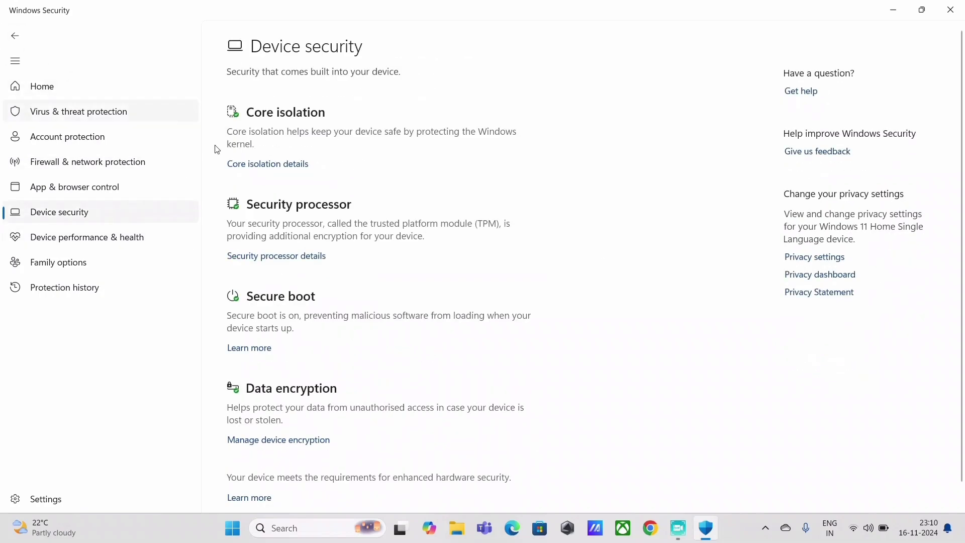
{"action": "left_click", "coordinate": [13, 37]}
{"action": "left_click", "coordinate": [14, 36]}
{"action": "left_click", "coordinate": [14, 36]}
{"action": "left_click", "coordinate": [13, 36]}
{"action": "left_click", "coordinate": [14, 36]}
{"action": "left_click", "coordinate": [14, 36]}
{"action": "left_click", "coordinate": [13, 36]}
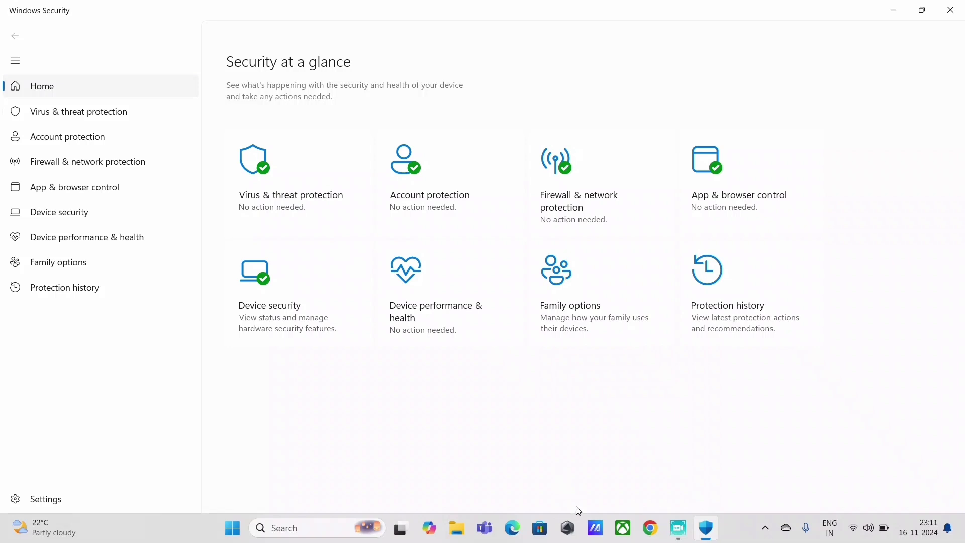
{"action": "mouse_move", "coordinate": [678, 528]}
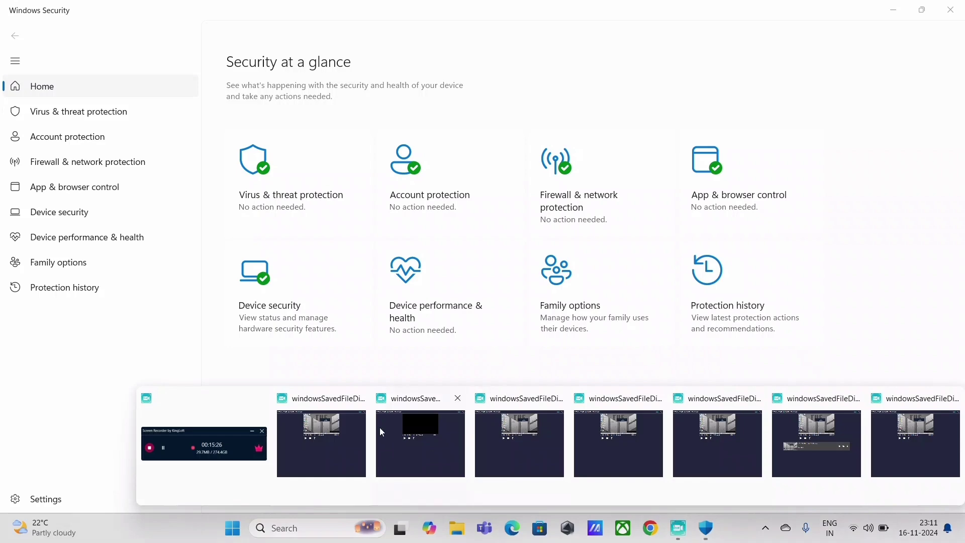
{"action": "left_click", "coordinate": [197, 463]}
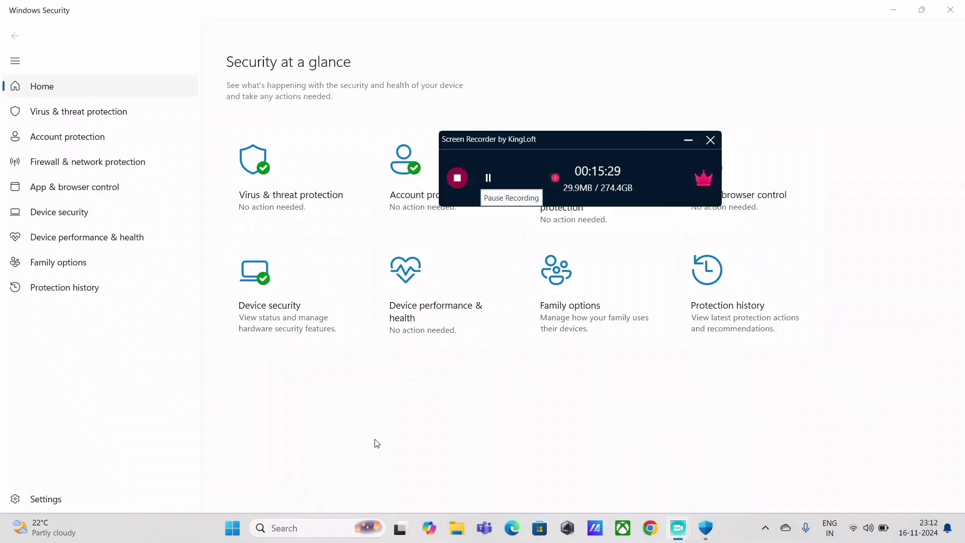